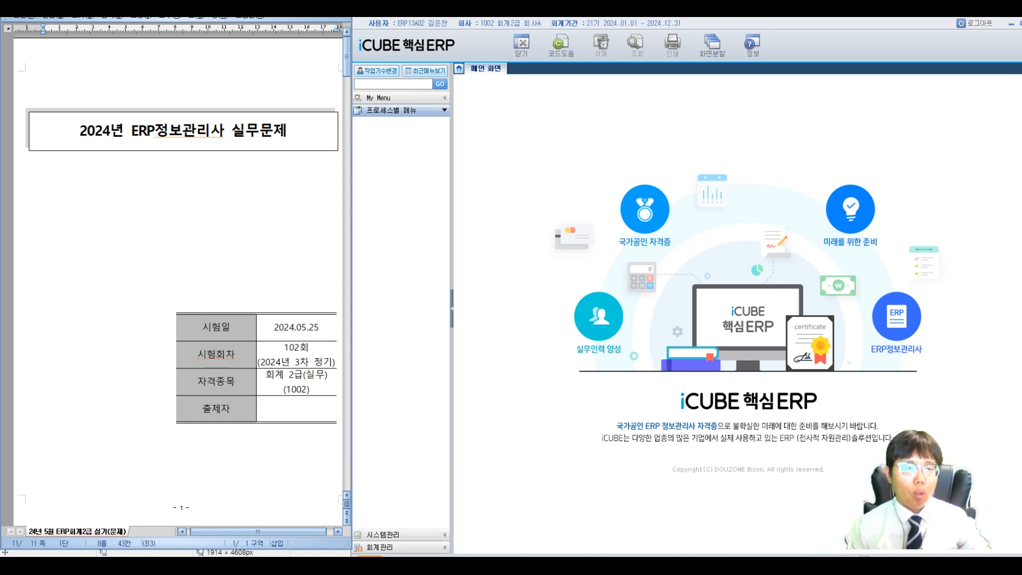
Handwrite an overview assigning questions 1~3 to 시스템관리, 4-14 to 회계관리 and 15-20 to 부가가치세, and clear the annotations.
scroll(178, 276, "down", 3)
scroll(178, 277, "up", 2)
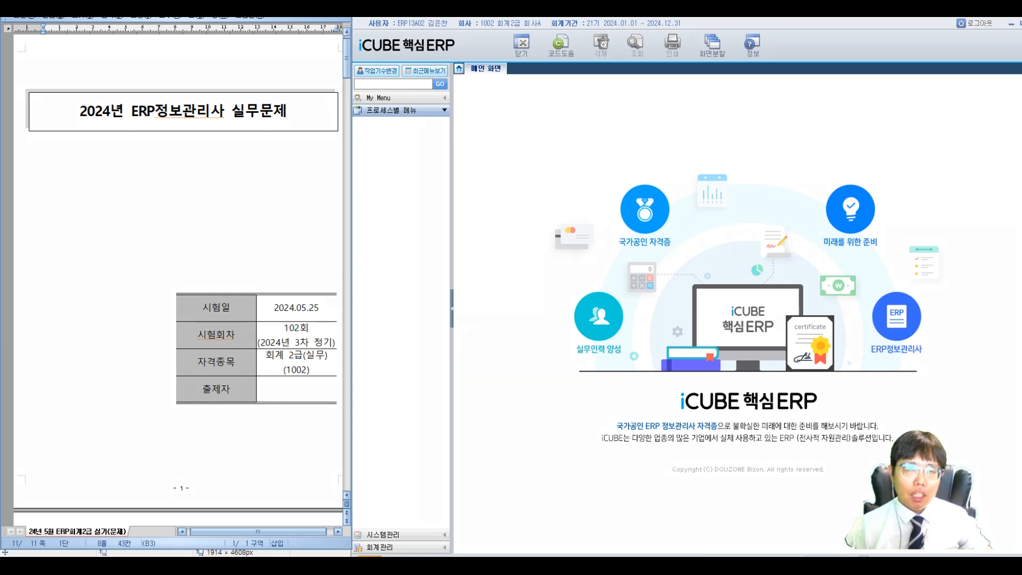
mouse_move(262, 179)
left_mouse_down()
mouse_move(281, 141)
mouse_move(286, 179)
mouse_move(306, 143)
mouse_move(309, 176)
left_mouse_up()
left_click_drag(356, 140, 357, 159)
mouse_move(365, 155)
left_mouse_down()
mouse_move(384, 148)
mouse_move(394, 160)
mouse_move(437, 160)
mouse_move(444, 172)
mouse_move(508, 138)
mouse_move(516, 173)
left_mouse_up()
left_click_drag(359, 185, 374, 203)
left_click_drag(368, 184, 368, 217)
left_click_drag(375, 203, 388, 215)
mouse_move(397, 194)
left_mouse_down()
mouse_move(409, 203)
mouse_move(407, 219)
left_mouse_up()
mouse_move(439, 182)
left_mouse_down()
mouse_move(458, 213)
mouse_move(477, 198)
left_mouse_up()
mouse_move(478, 181)
left_mouse_down()
mouse_move(479, 211)
mouse_move(490, 191)
left_mouse_up()
left_click_drag(475, 206, 481, 218)
mouse_move(485, 189)
left_mouse_down()
mouse_move(489, 207)
mouse_move(497, 201)
left_mouse_up()
left_click_drag(490, 208, 510, 206)
left_click_drag(515, 187, 517, 214)
left_click_drag(363, 238, 366, 264)
left_click_drag(372, 240, 377, 271)
left_click_drag(372, 247, 387, 246)
mouse_move(391, 257)
left_mouse_down()
mouse_move(414, 263)
mouse_move(421, 249)
mouse_move(445, 250)
left_mouse_up()
left_click_drag(458, 234, 459, 244)
left_click_drag(437, 259, 463, 254)
mouse_move(459, 255)
left_mouse_down()
mouse_move(459, 267)
mouse_move(463, 260)
left_mouse_up()
left_click_drag(471, 243, 478, 260)
mouse_move(486, 238)
left_mouse_down()
mouse_move(486, 266)
mouse_move(497, 246)
left_mouse_up()
left_click_drag(491, 251, 505, 263)
mouse_move(513, 243)
left_mouse_down()
mouse_move(506, 257)
mouse_move(520, 256)
left_mouse_up()
left_click_drag(522, 240, 522, 264)
left_click_drag(526, 237, 527, 269)
left_click_drag(530, 153, 540, 229)
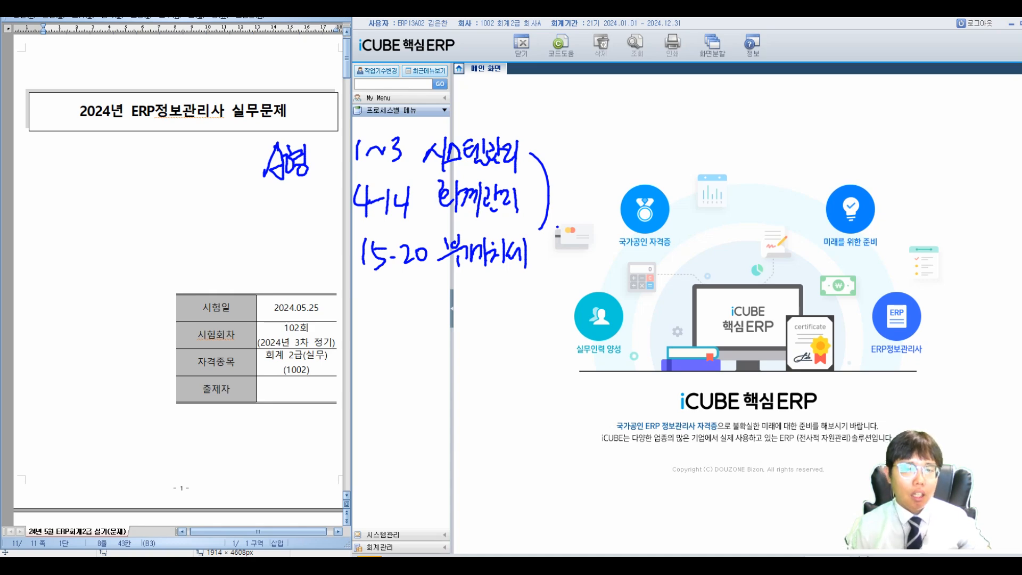
key("Escape")
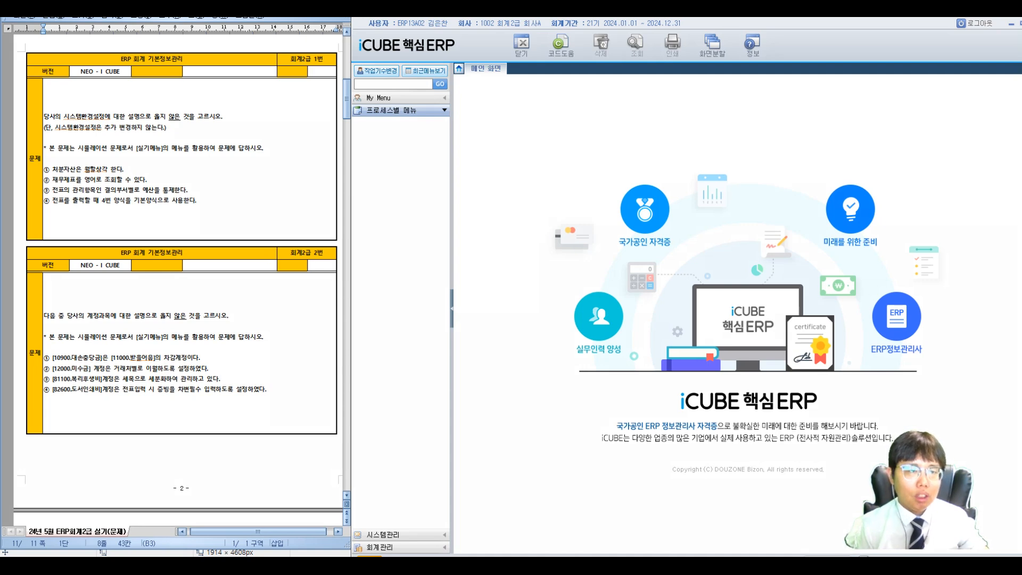
Handwrite the starred note "문제. 키워드" over the ERP window and underline it.
mouse_move(387, 118)
left_mouse_down()
mouse_move(397, 133)
mouse_move(379, 145)
mouse_move(424, 160)
mouse_move(479, 141)
mouse_move(487, 160)
mouse_move(503, 146)
mouse_move(537, 167)
mouse_move(353, 138)
mouse_move(367, 155)
left_mouse_up()
left_click_drag(349, 192, 425, 179)
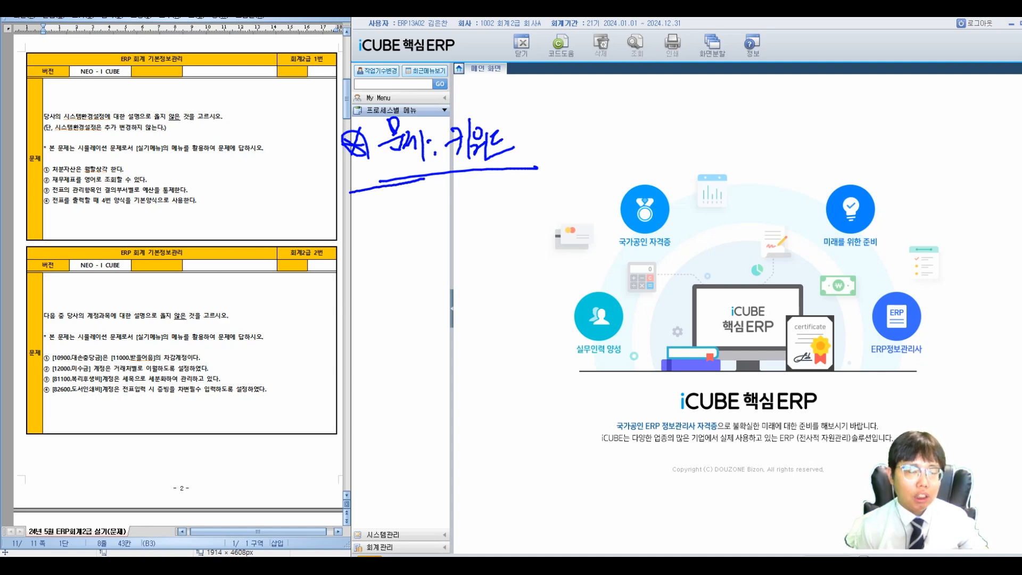
left_click_drag(370, 184, 418, 179)
Circle 시스템환경설정 in question 1, label it "키워드", and remove the note over the ERP window.
mouse_move(58, 121)
left_mouse_down()
mouse_move(100, 122)
mouse_move(115, 109)
mouse_move(56, 122)
left_mouse_up()
mouse_move(78, 79)
left_mouse_down()
mouse_move(89, 100)
mouse_move(89, 89)
left_mouse_up()
mouse_move(97, 73)
left_mouse_down()
mouse_move(99, 106)
mouse_move(109, 77)
mouse_move(118, 88)
left_mouse_up()
mouse_move(116, 77)
left_mouse_down()
mouse_move(117, 102)
mouse_move(141, 97)
left_mouse_up()
left_click(147, 97)
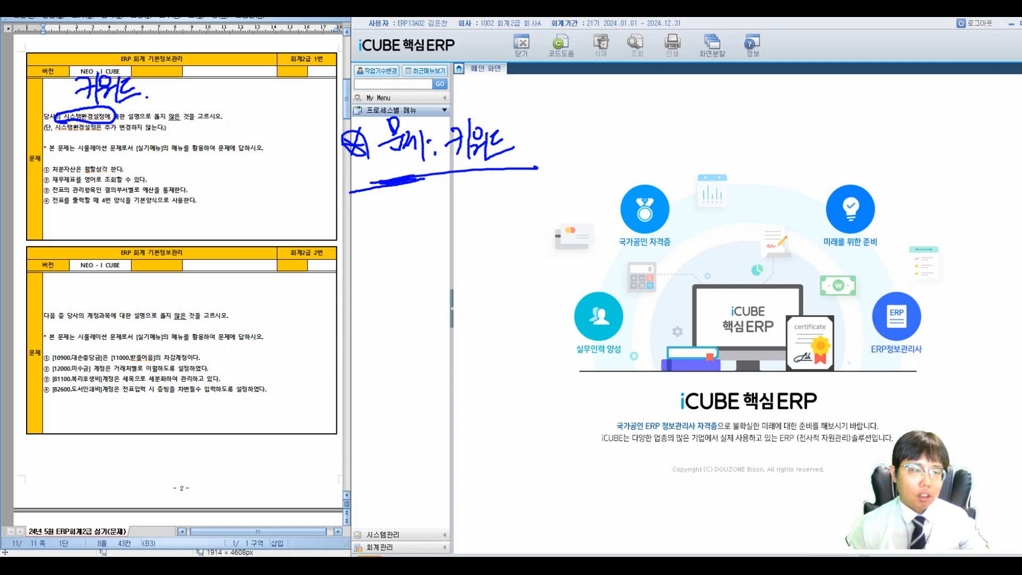
key("ctrl+z")
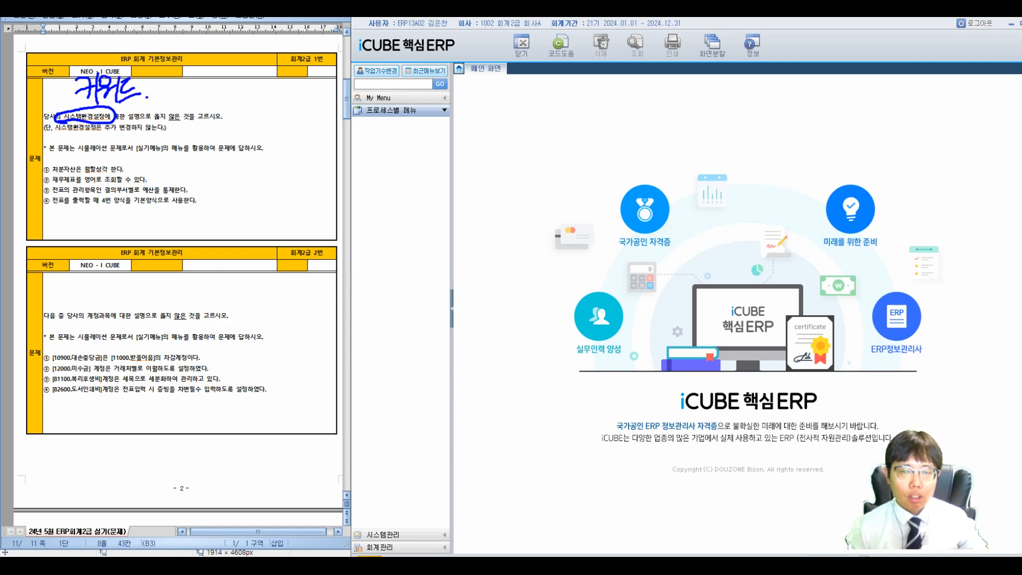
Expand 회사등록정보 and 기초정보관리 under 시스템관리, box the 시스템환경설정 entry in red, and open it.
left_click(382, 534)
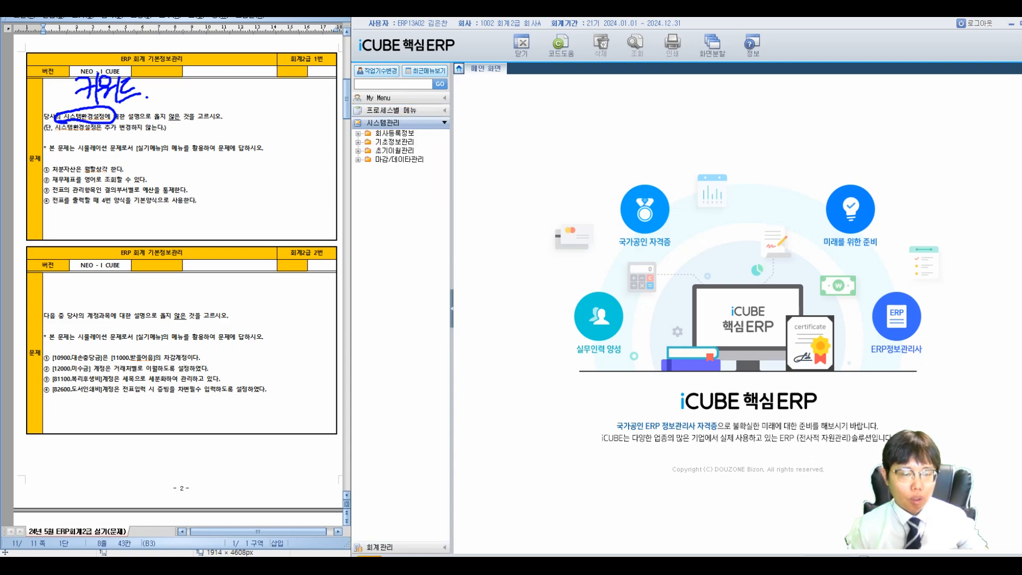
left_click(358, 133)
left_click(359, 194)
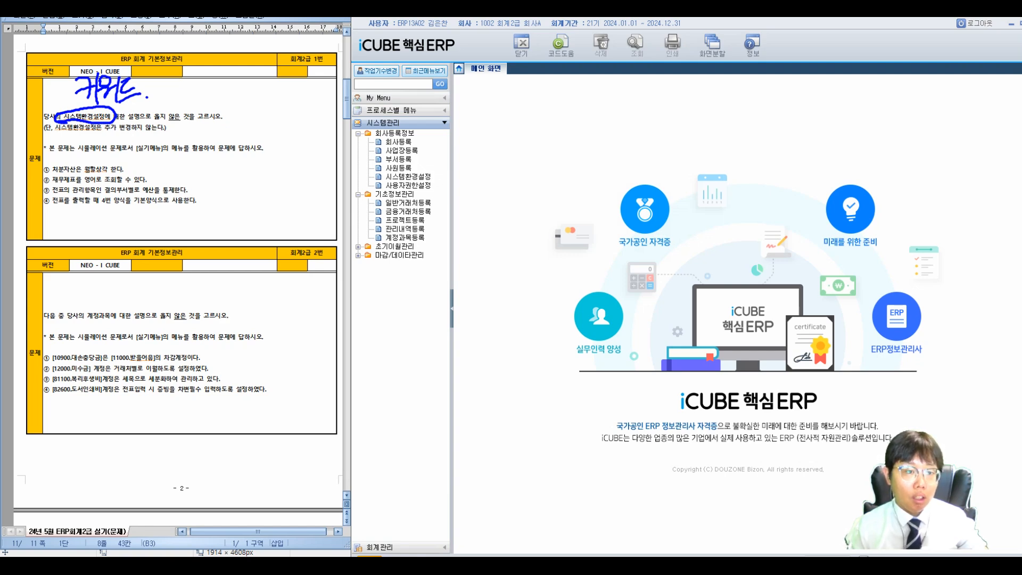
left_click_drag(358, 170, 442, 184)
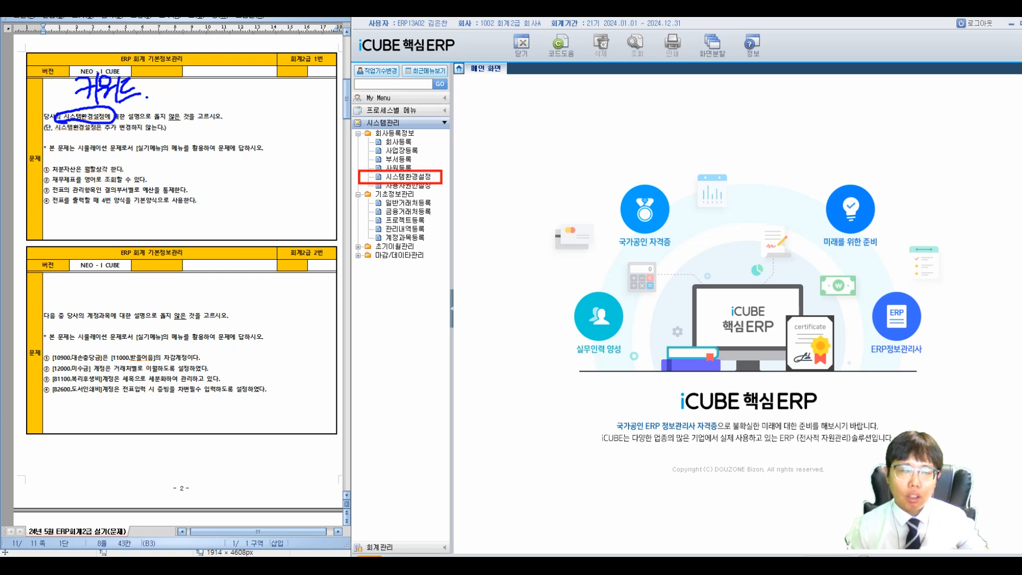
left_click(407, 176)
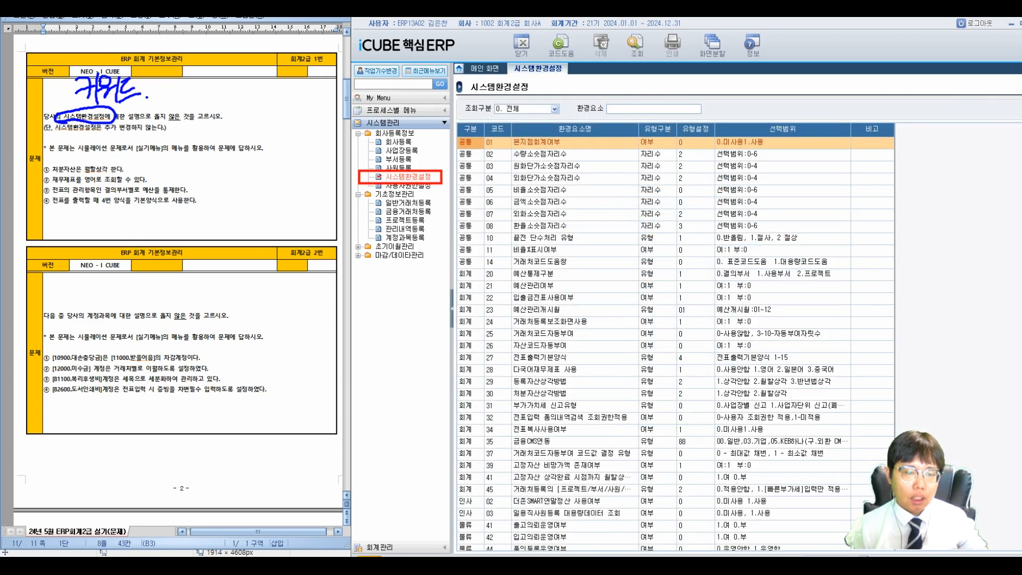
Handwrite and underline the note "*Ctrl+F" above question 1 in the exam document.
mouse_move(208, 81)
left_mouse_down()
mouse_move(211, 92)
mouse_move(233, 84)
mouse_move(237, 101)
mouse_move(260, 88)
left_mouse_up()
mouse_move(257, 90)
left_mouse_down()
mouse_move(255, 101)
mouse_move(281, 81)
left_mouse_up()
mouse_move(272, 84)
left_mouse_down()
mouse_move(270, 106)
mouse_move(283, 91)
left_mouse_up()
left_click_drag(279, 88, 282, 100)
mouse_move(166, 93)
left_mouse_down()
mouse_move(184, 93)
mouse_move(175, 101)
left_mouse_up()
mouse_move(168, 84)
left_mouse_down()
mouse_move(184, 100)
mouse_move(303, 109)
left_mouse_up()
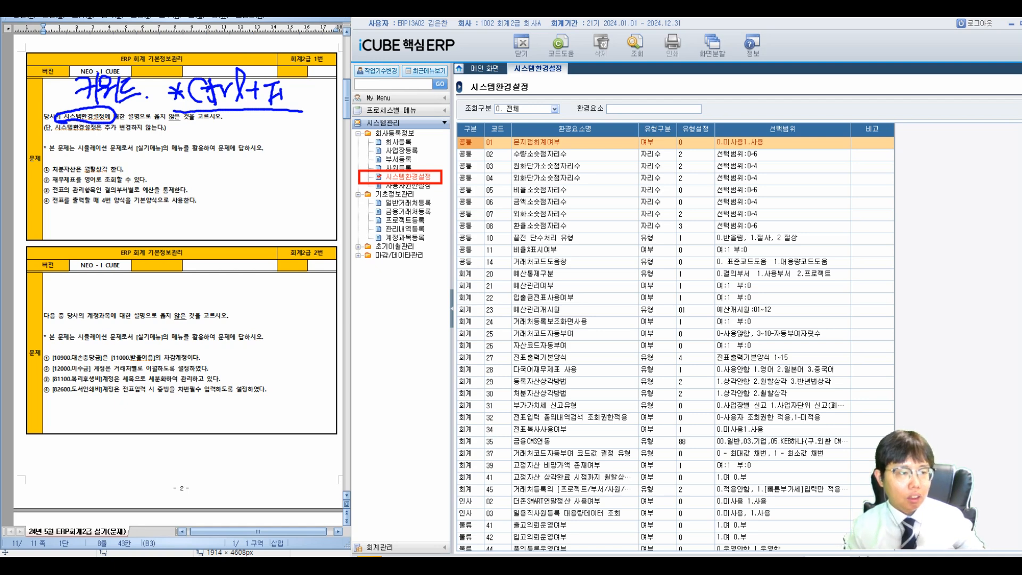
Search the environment settings for 처분자산 and box the 처분자산상각방법 row in red.
left_click(575, 273)
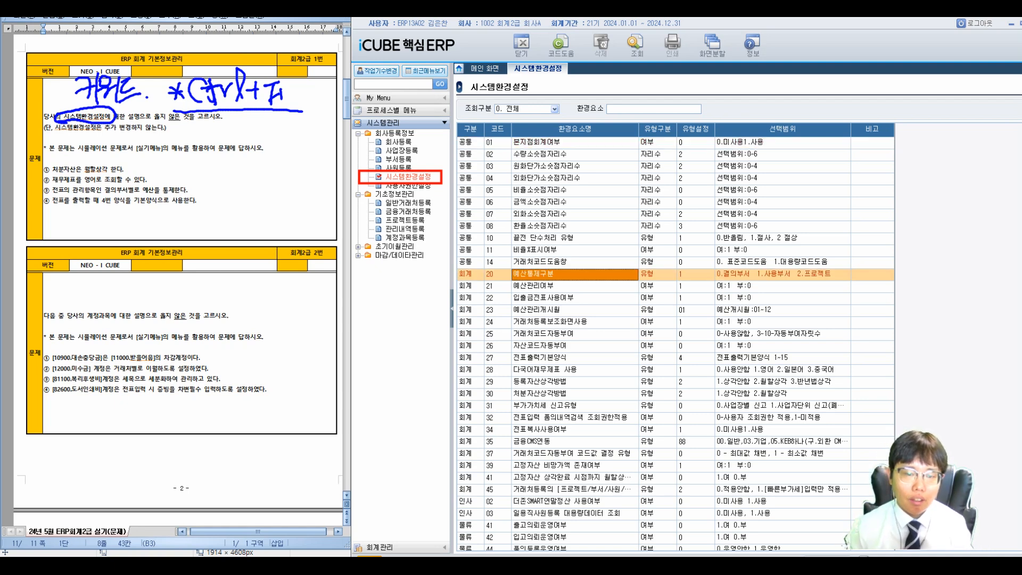
key("ctrl+f")
type("처분사")
type("산")
key("Return")
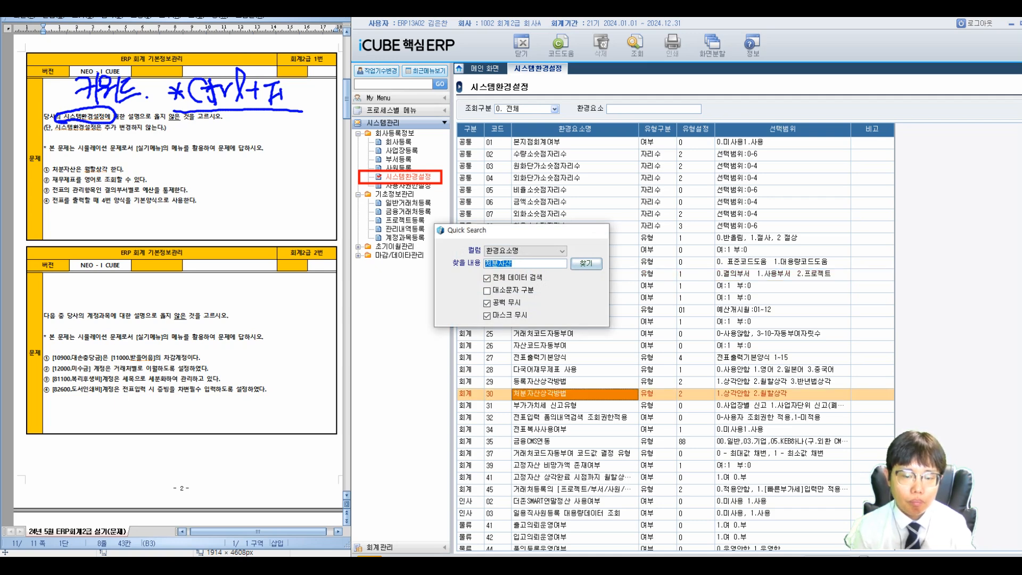
key("Escape")
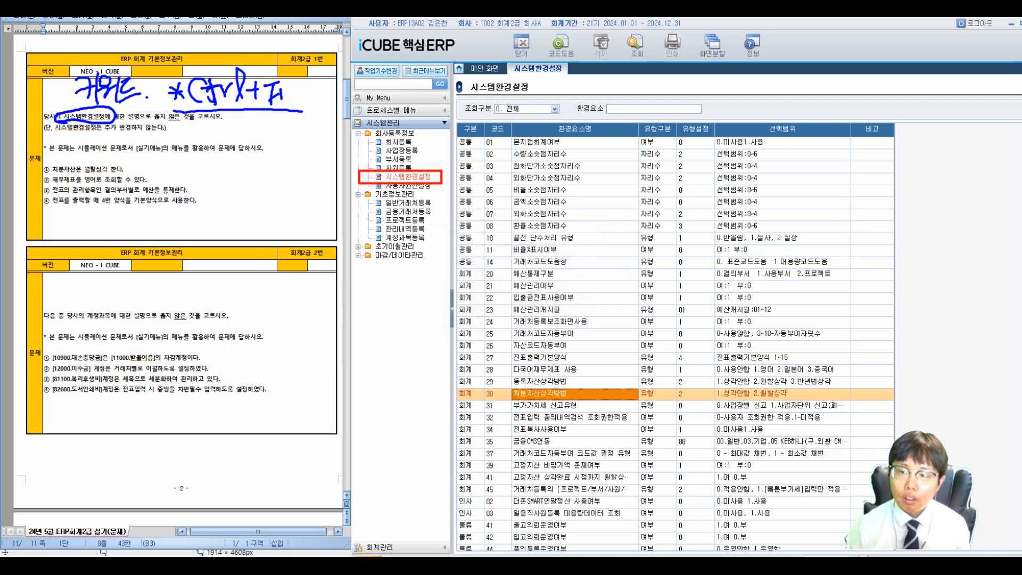
left_click_drag(451, 387, 812, 401)
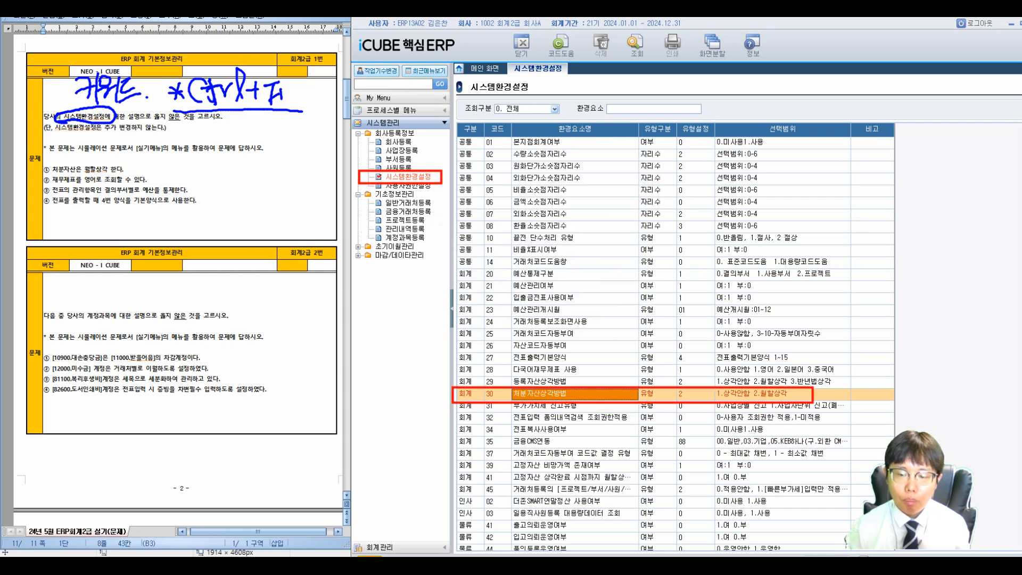
Circle the 유형설정 value and option 2.월할상각 in the 처분자산상각방법 row, connecting them with handwritten notes.
left_click_drag(691, 371, 695, 372)
mouse_move(725, 294)
left_mouse_down()
mouse_move(682, 364)
mouse_move(712, 347)
mouse_move(761, 271)
mouse_move(760, 298)
left_mouse_up()
left_click_drag(759, 293, 774, 309)
left_click_drag(769, 273, 777, 299)
left_click_drag(774, 277, 796, 304)
left_click_drag(814, 266, 814, 278)
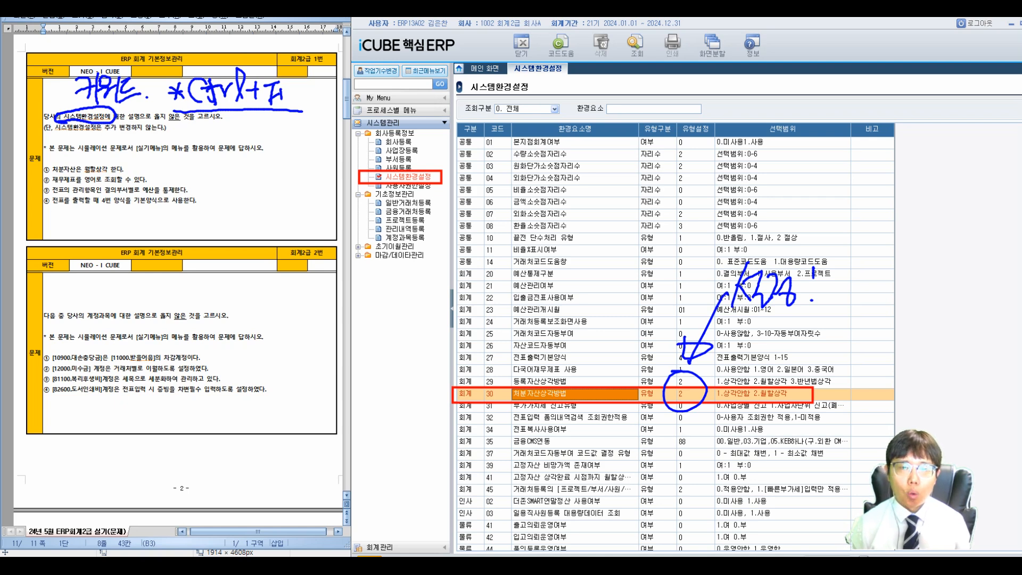
mouse_move(767, 375)
left_mouse_down()
mouse_move(751, 410)
mouse_move(782, 375)
left_mouse_up()
mouse_move(675, 410)
left_mouse_down()
mouse_move(677, 426)
mouse_move(729, 468)
left_mouse_up()
left_click_drag(737, 429, 753, 468)
left_click_drag(773, 426, 765, 452)
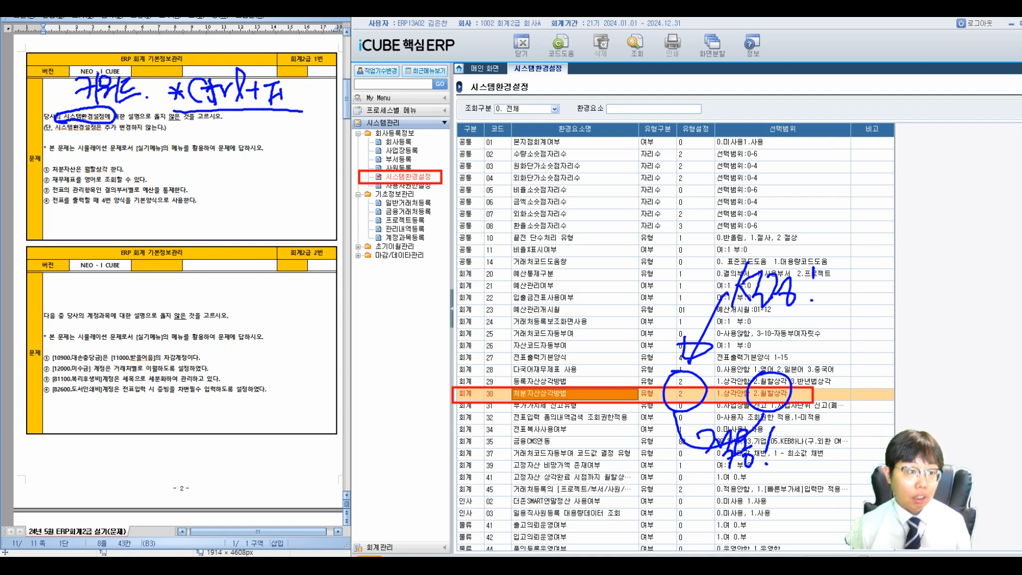
Mark choice ① of question 1 as OK and erase the annotations over the settings table.
mouse_move(86, 154)
left_mouse_down()
mouse_move(80, 167)
mouse_move(113, 165)
left_mouse_up()
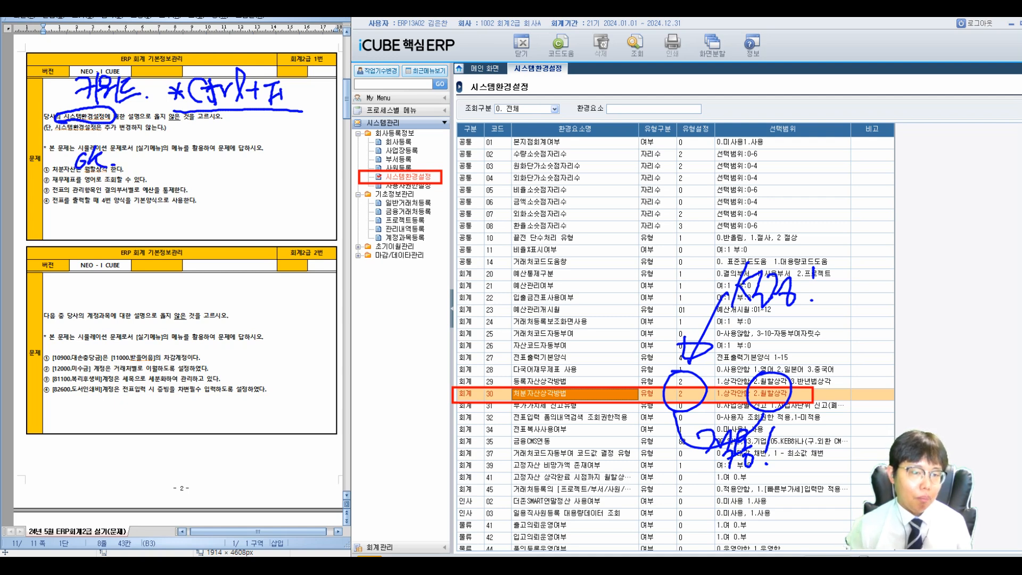
left_click_drag(433, 238, 950, 498)
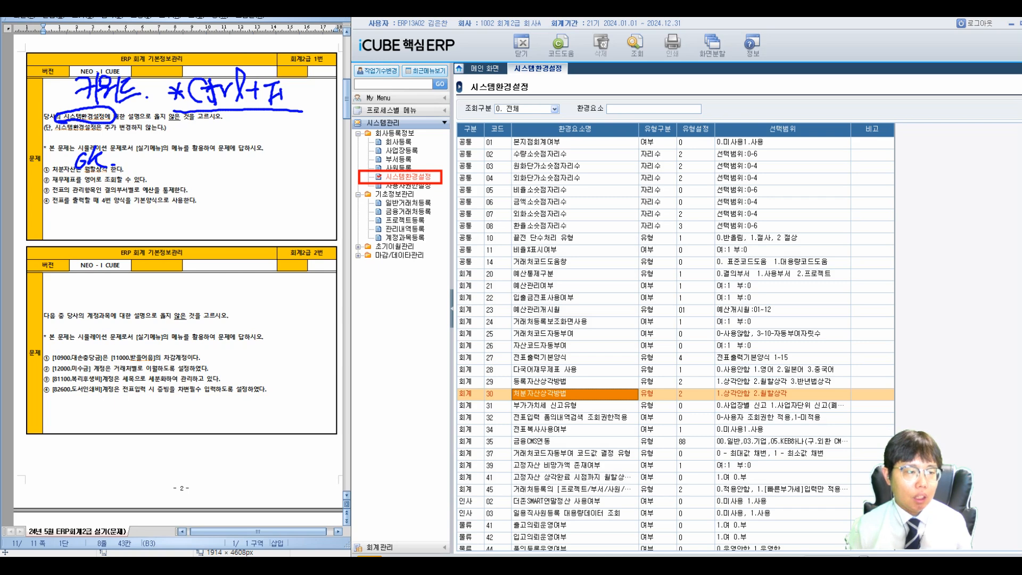
Search the environment settings for 영어 to check choice ② about the financial statement language.
left_click(575, 322)
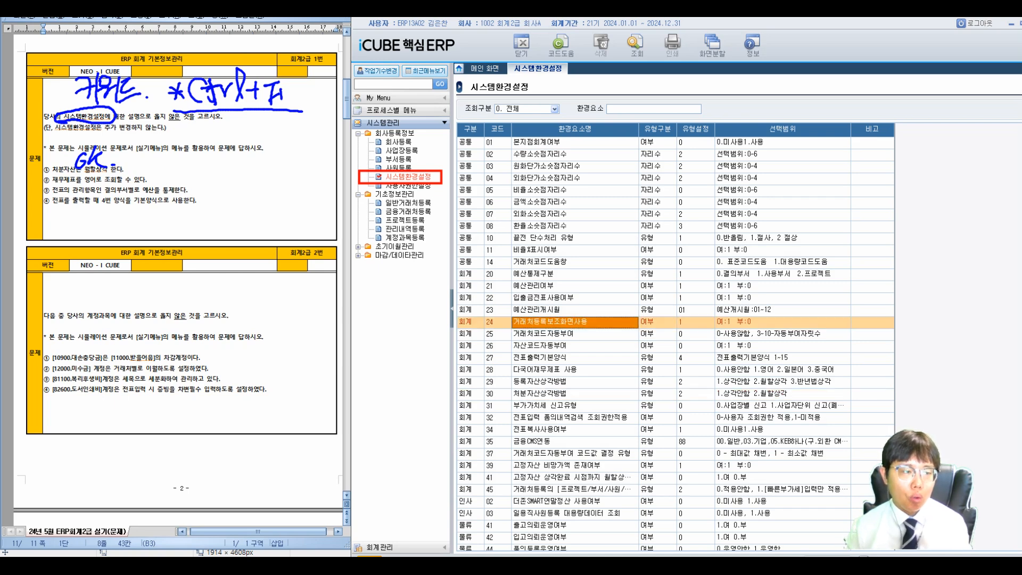
key("ctrl+f")
type("영어")
key("Return")
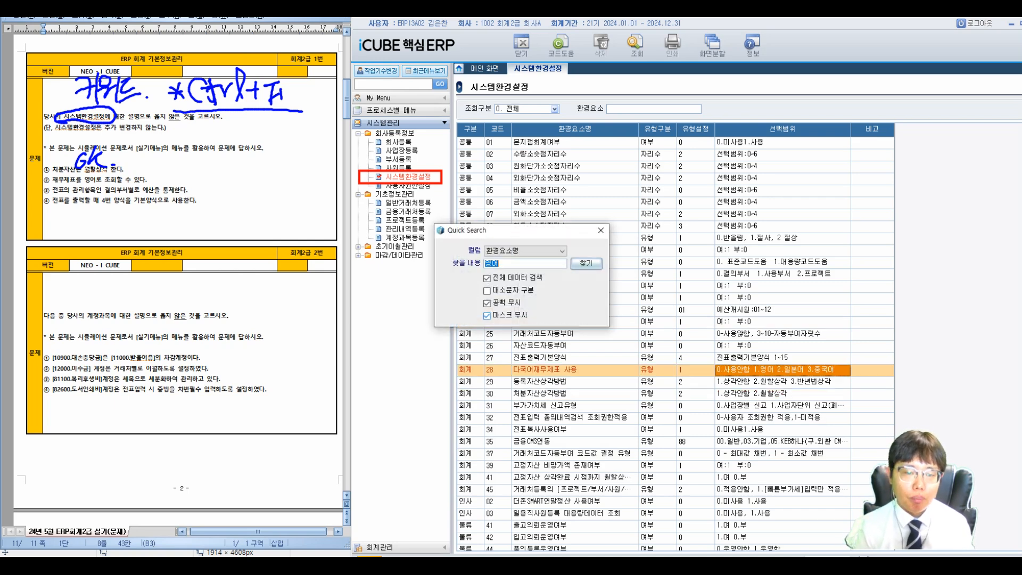
key("Escape")
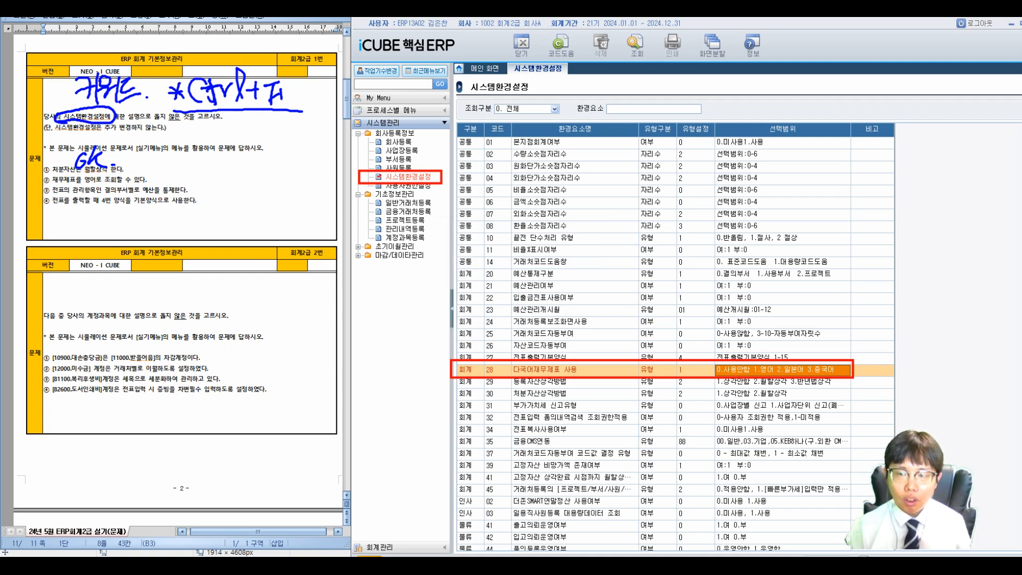
Link the 유형설정 value to 1.영어 in the 다국어재무제표 사용 row with circles, and mark choice ② "ok".
left_click_drag(687, 348, 706, 367)
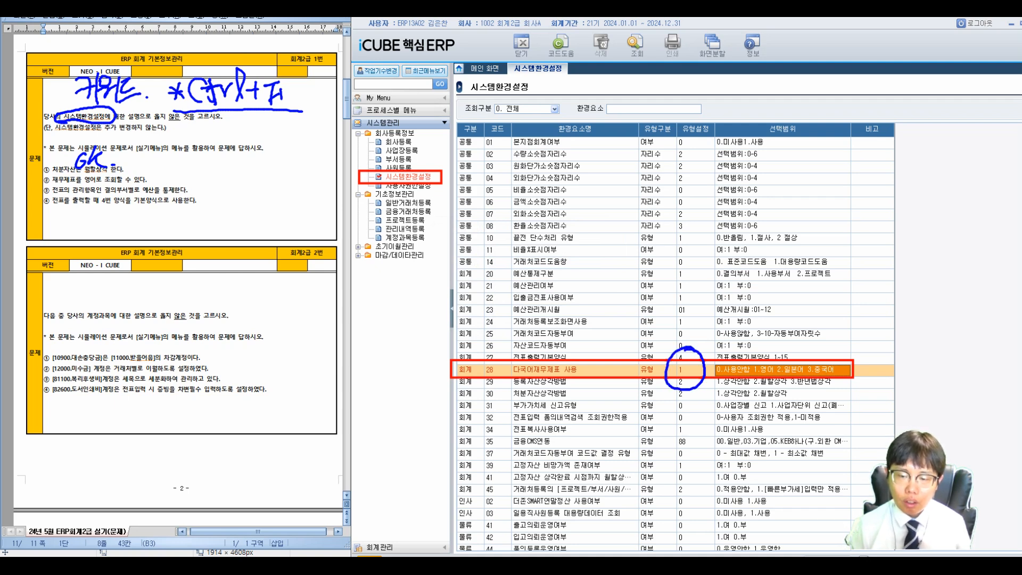
mouse_move(772, 356)
left_mouse_down()
mouse_move(746, 389)
mouse_move(786, 378)
mouse_move(767, 351)
left_mouse_up()
mouse_move(690, 344)
left_mouse_down()
mouse_move(703, 318)
mouse_move(760, 347)
left_mouse_up()
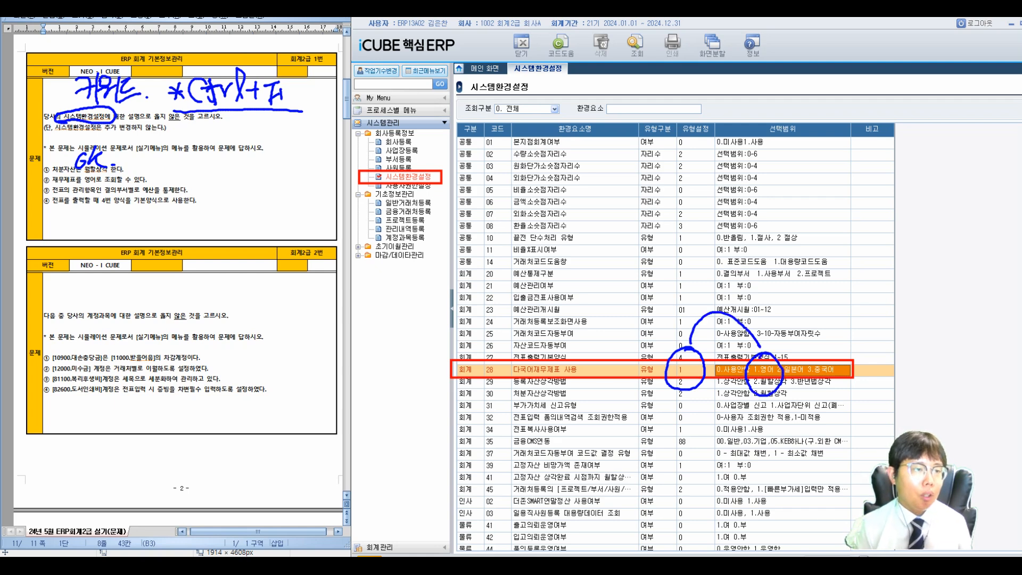
left_click_drag(148, 174, 150, 185)
mouse_move(161, 173)
left_mouse_down()
mouse_move(156, 179)
mouse_move(168, 186)
left_mouse_up()
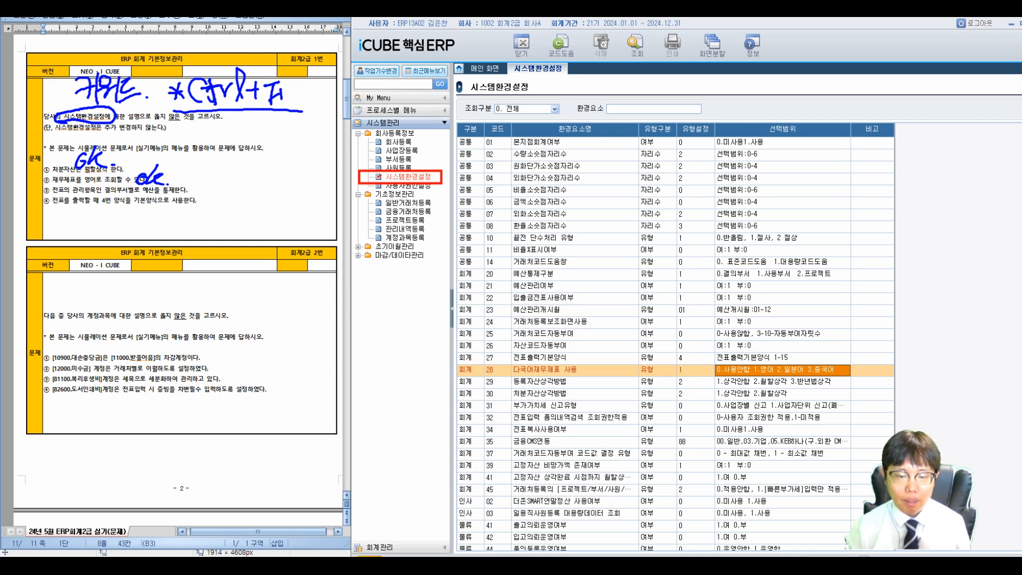
Search the environment settings for 예산통제 to check choice ③ about budget control.
left_click(575, 357)
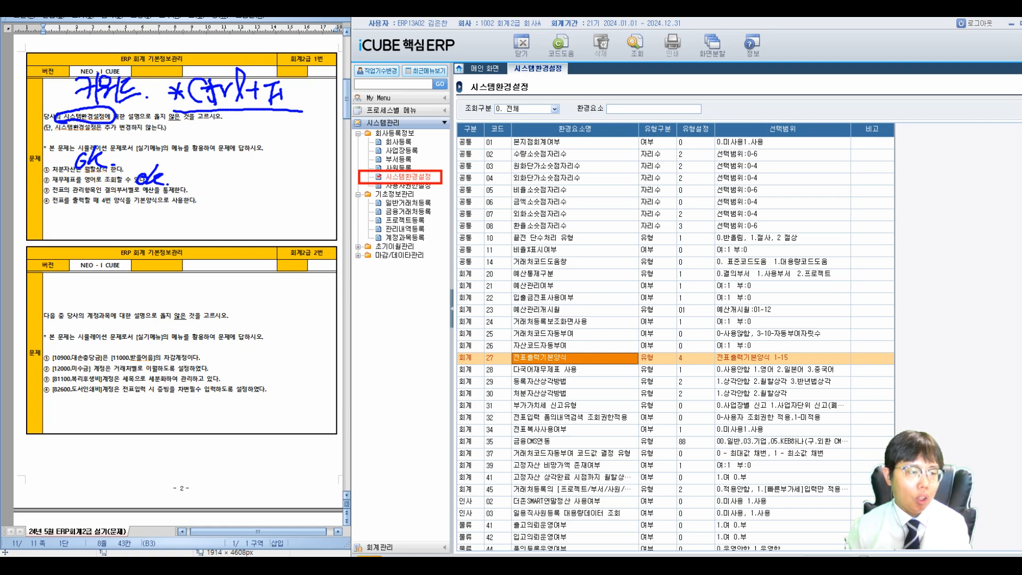
key("ctrl+f")
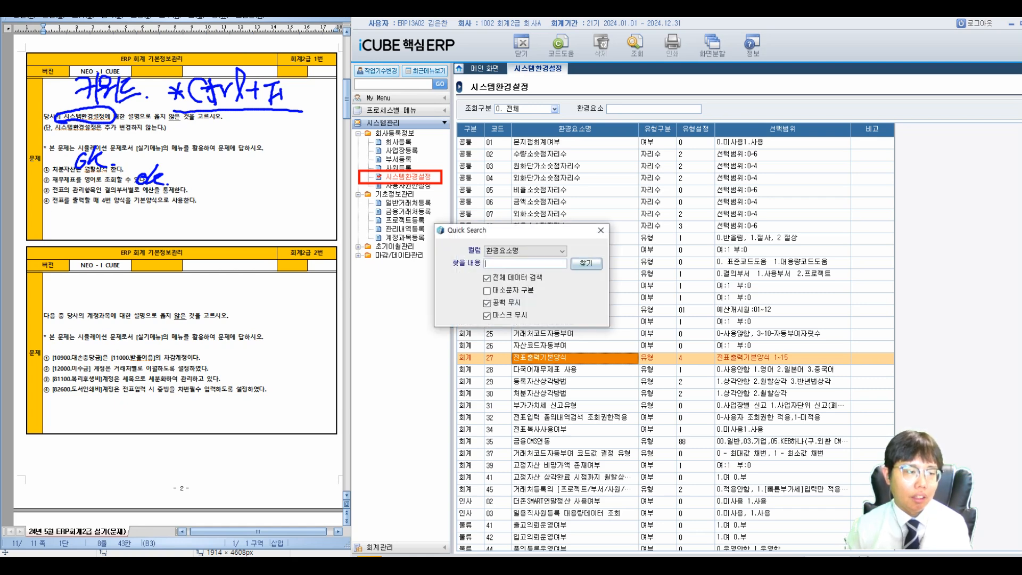
type("예")
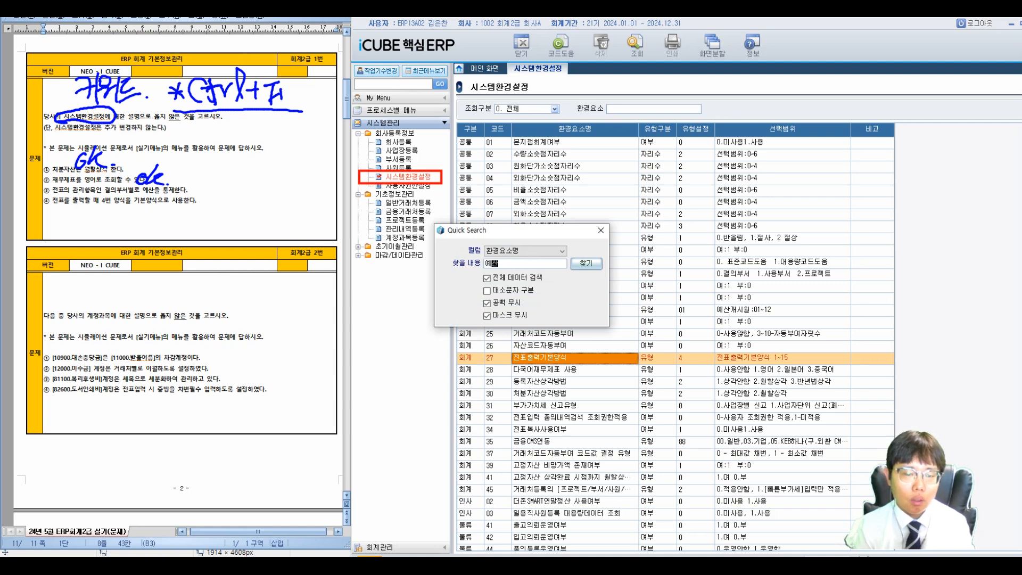
type("산ㅌㅗㅇ")
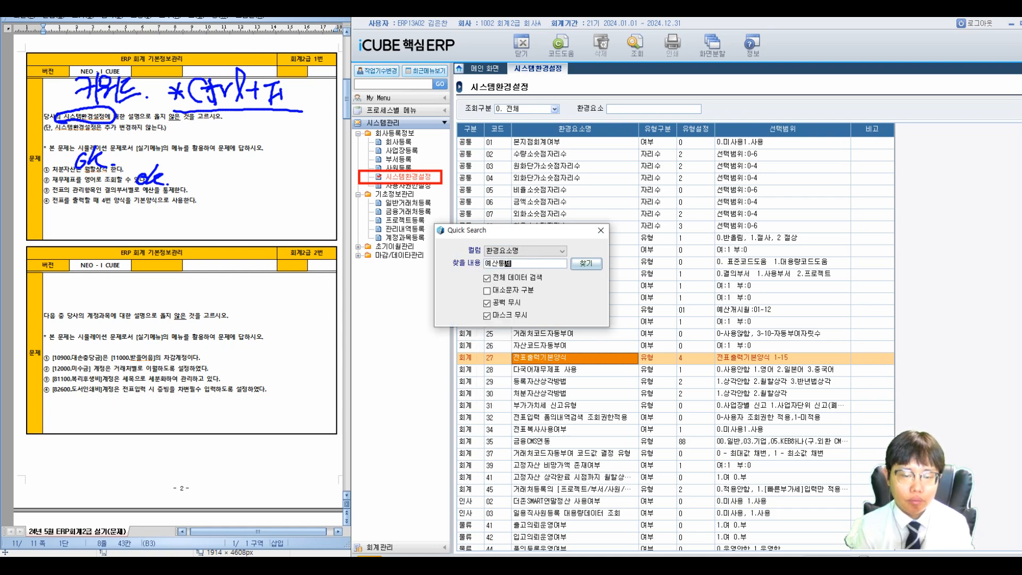
key("Return")
key("Escape")
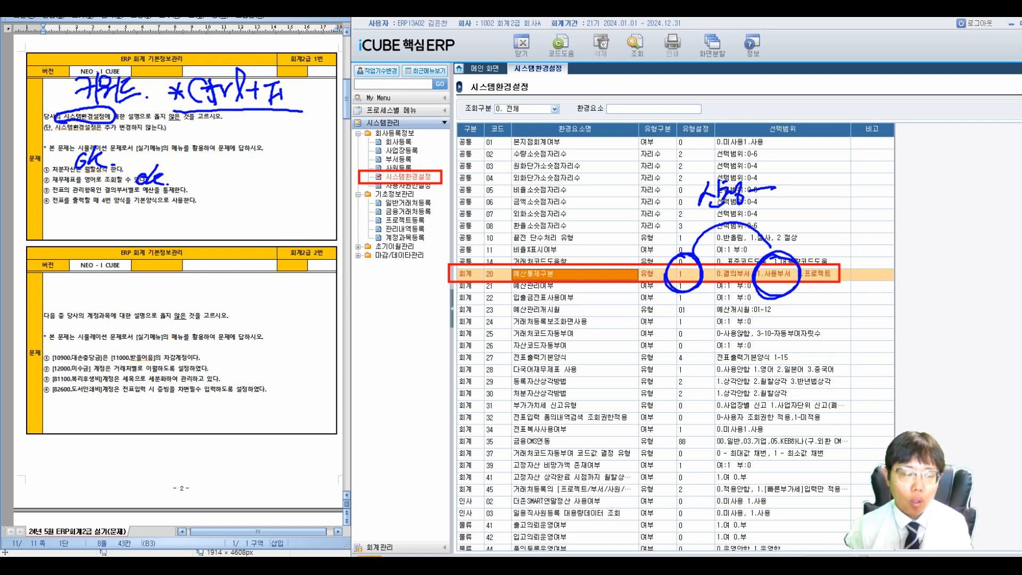
Handwrite the correction "사용부서" for 결의부서별 in choice ③ of question 1 and mark the choice with an X.
mouse_move(107, 190)
left_mouse_down()
mouse_move(140, 189)
mouse_move(85, 234)
mouse_move(99, 228)
left_mouse_up()
mouse_move(101, 207)
left_mouse_down()
mouse_move(99, 240)
mouse_move(106, 222)
left_mouse_up()
mouse_move(112, 212)
left_mouse_down()
mouse_move(118, 239)
mouse_move(145, 235)
left_mouse_up()
left_click_drag(69, 189, 66, 232)
left_click_drag(66, 232, 86, 236)
mouse_move(171, 175)
left_mouse_down()
mouse_move(197, 198)
mouse_move(177, 197)
left_mouse_up()
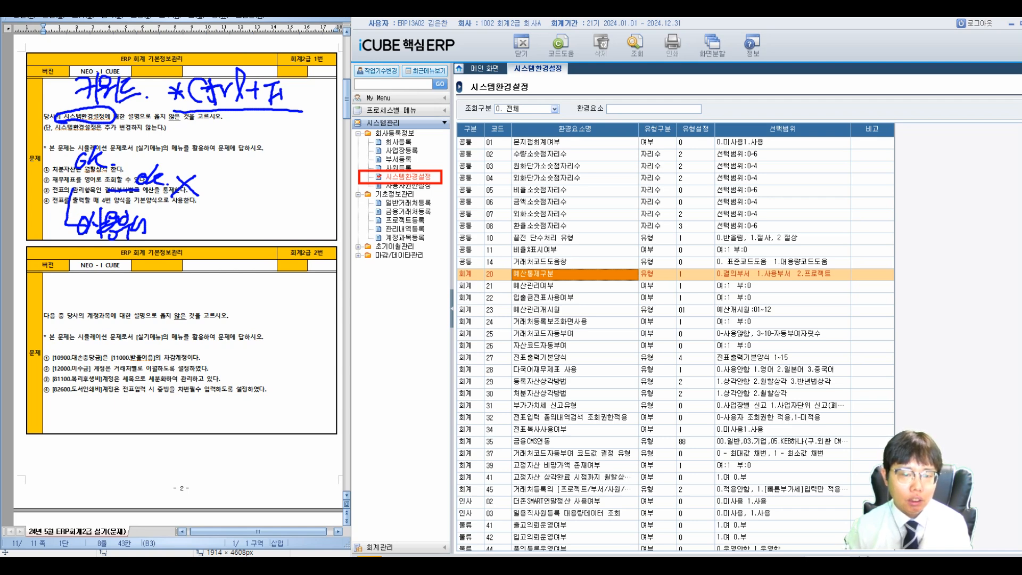
Search the environment settings for 전표 and uncover the settings list behind the search window.
key("ctrl+f")
type("4")
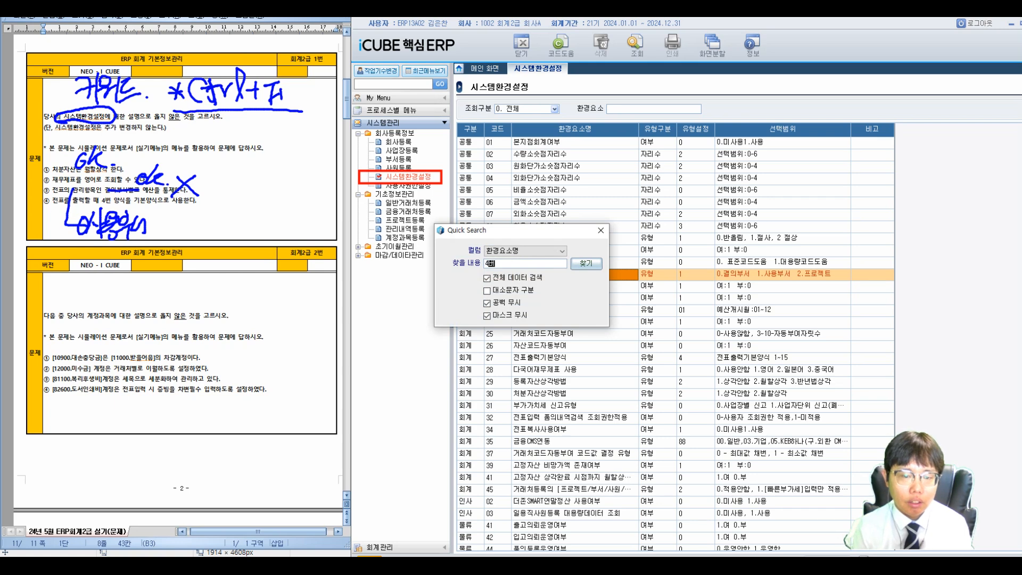
key("BackSpace")
key("BackSpace")
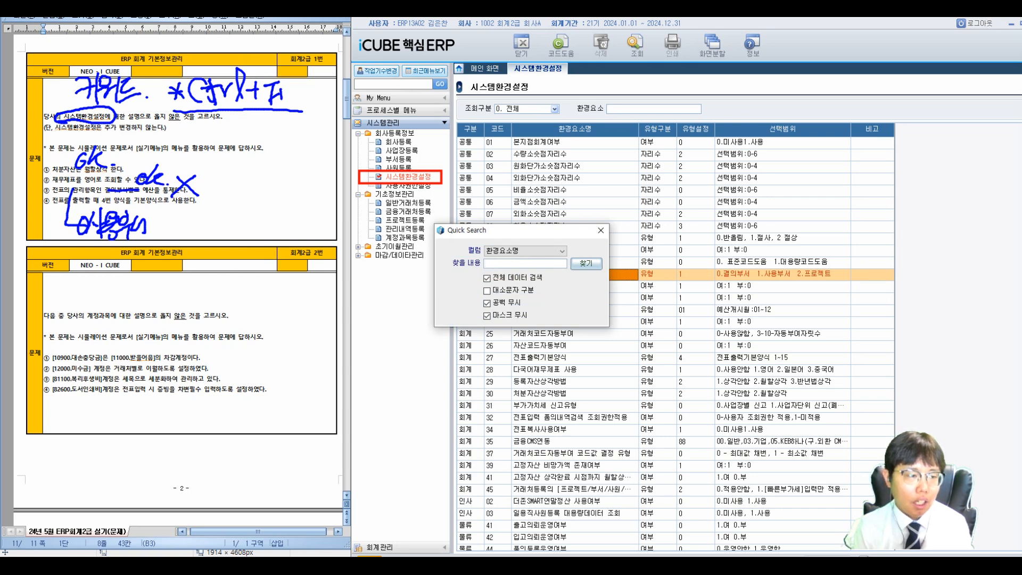
type("전표")
key("Return")
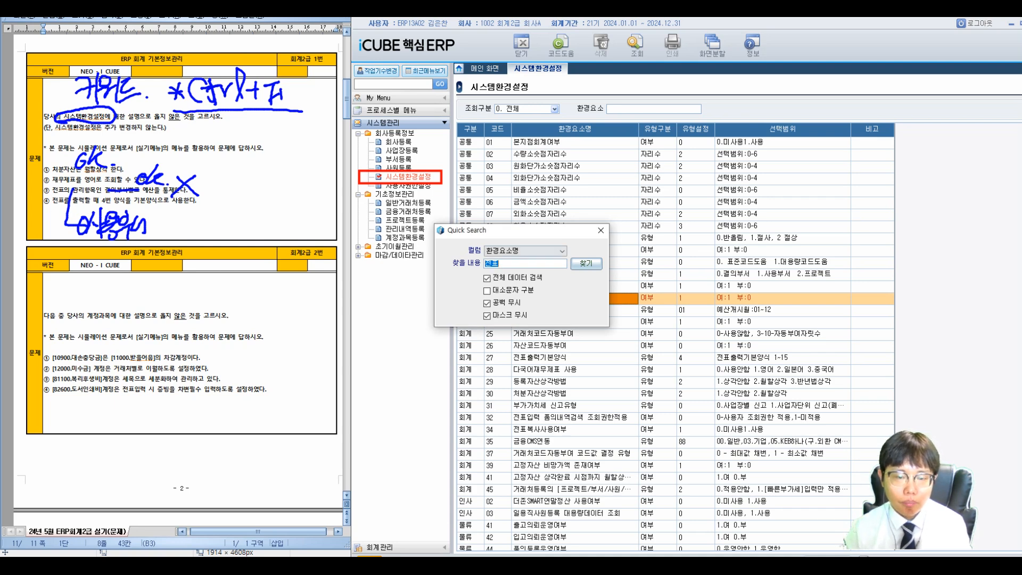
left_click_drag(506, 231, 318, 279)
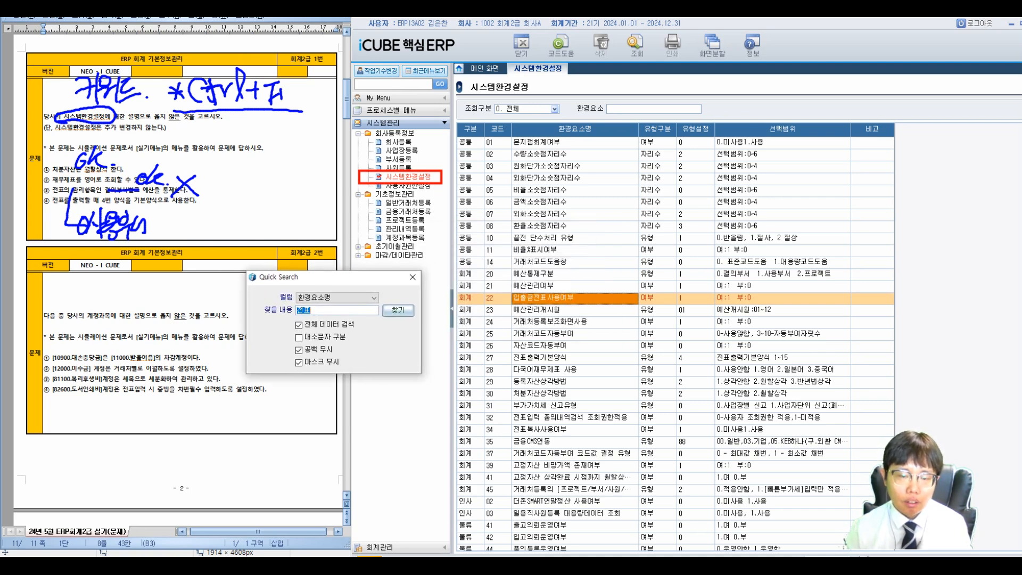
Search the environment settings for 기본양식 to check choice ④ about the default slip print form.
key("BackSpace")
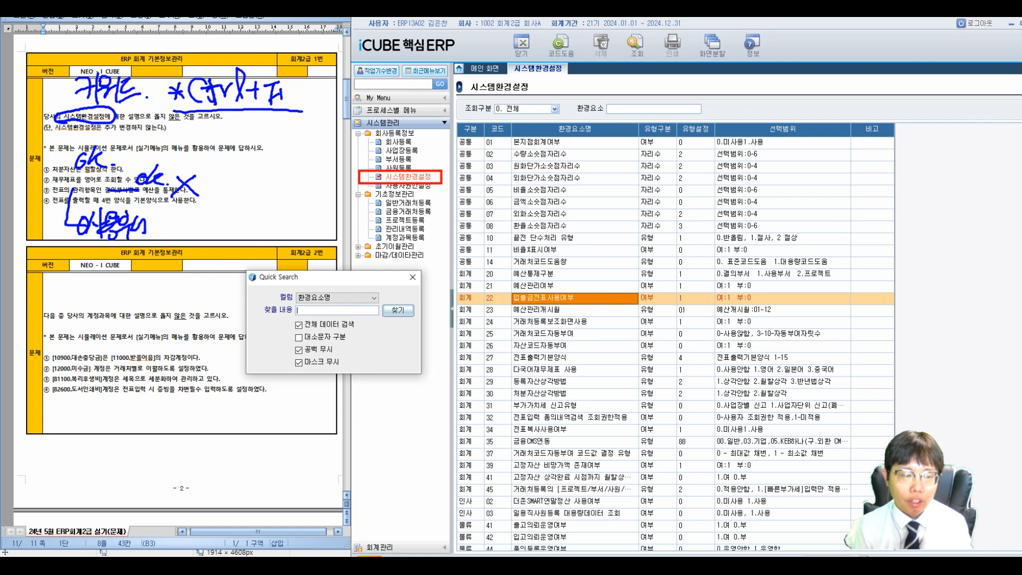
type("기본")
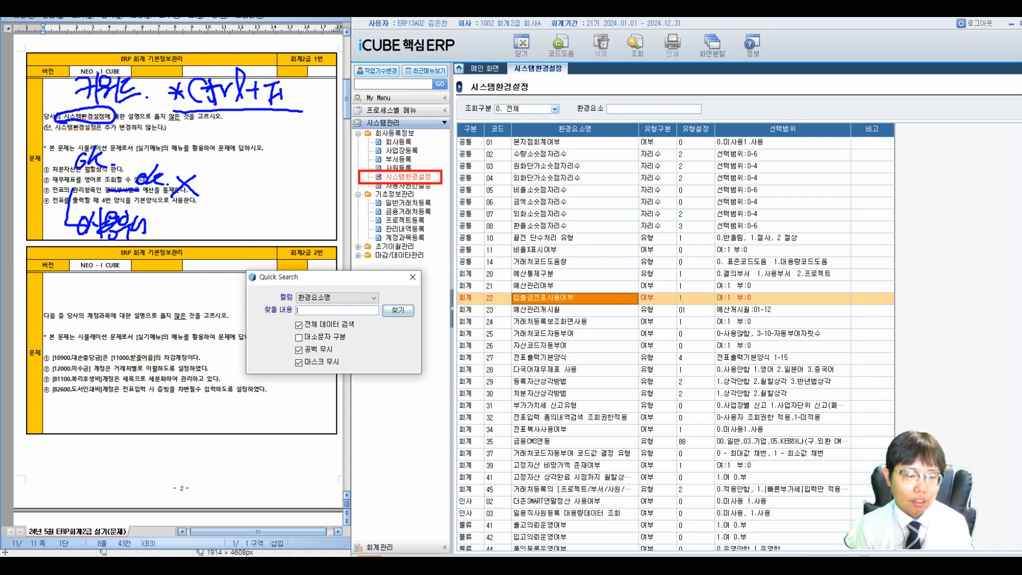
type("양식")
key("Return")
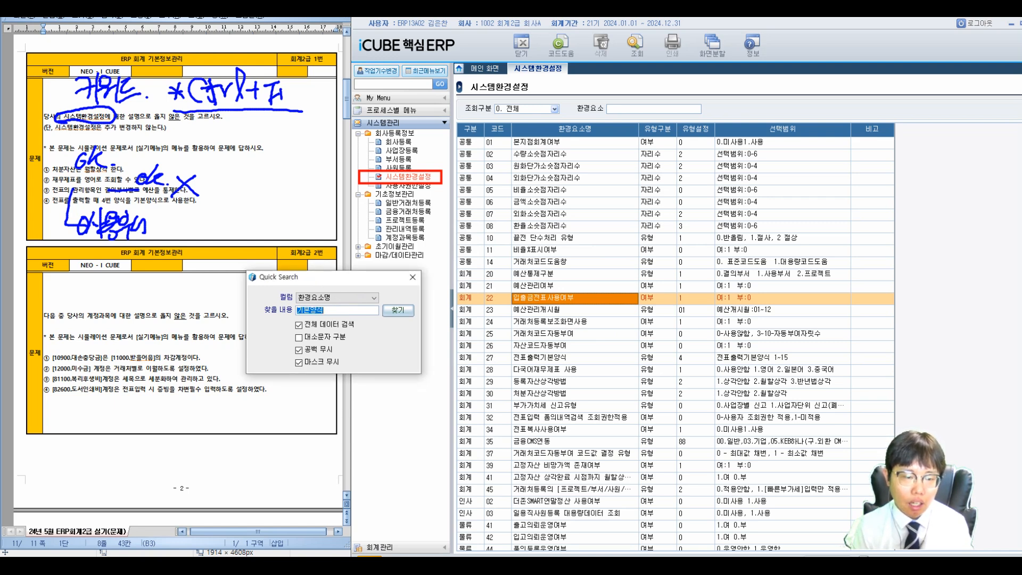
key("Return")
key("Escape")
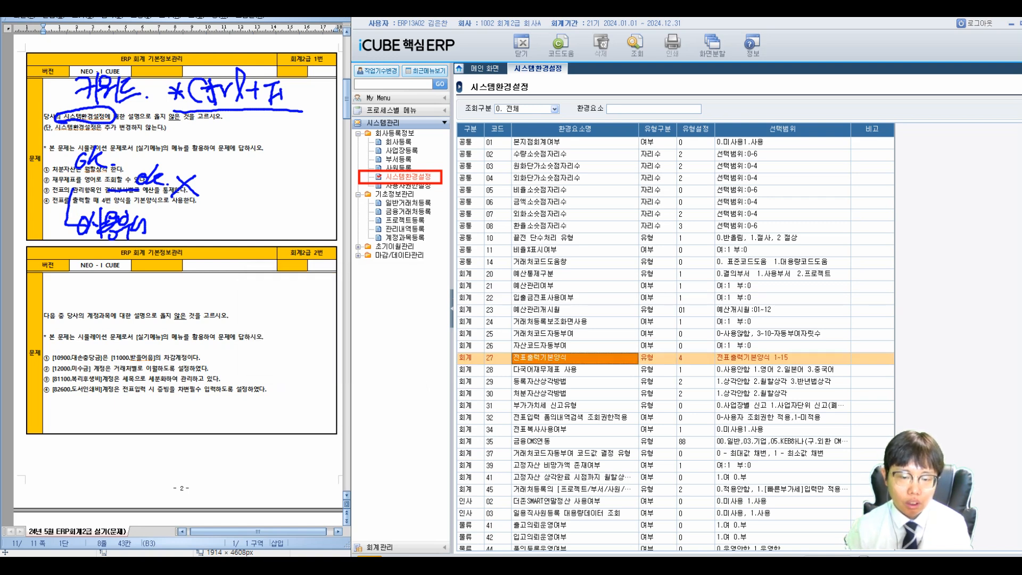
Box the 전표출력기본양식 row, circle its 유형설정 value and its 선택범위 text, and handwrite "4번사용" above it.
left_click_drag(452, 351, 796, 366)
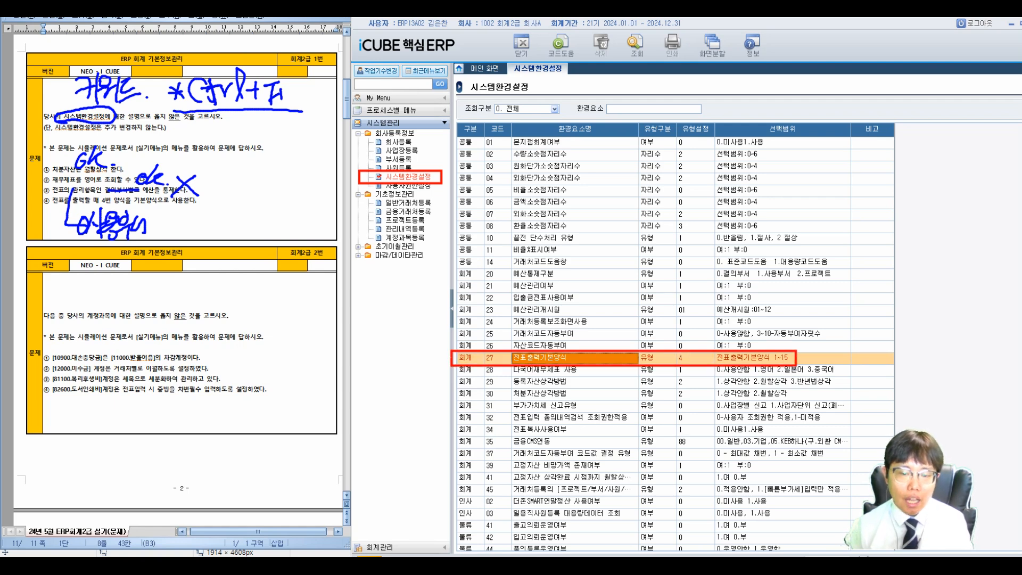
mouse_move(687, 344)
left_mouse_down()
mouse_move(678, 339)
mouse_move(660, 366)
mouse_move(661, 347)
left_mouse_up()
left_click_drag(746, 339, 732, 345)
mouse_move(689, 292)
left_mouse_down()
mouse_move(724, 324)
mouse_move(776, 297)
mouse_move(777, 327)
left_mouse_up()
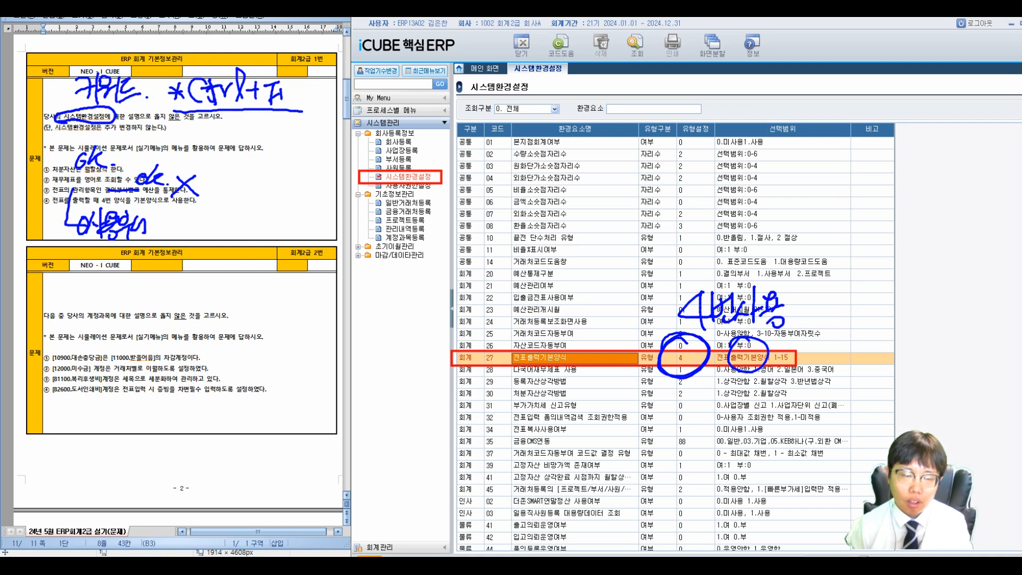
Mark choice ④ of question 1 and handwrite a note beside the choices.
mouse_move(41, 195)
left_mouse_down()
mouse_move(64, 185)
mouse_move(67, 195)
mouse_move(134, 205)
left_mouse_up()
left_click_drag(285, 142, 293, 182)
left_click_drag(298, 120, 292, 122)
left_click_drag(244, 161, 259, 160)
left_click_drag(246, 172, 261, 170)
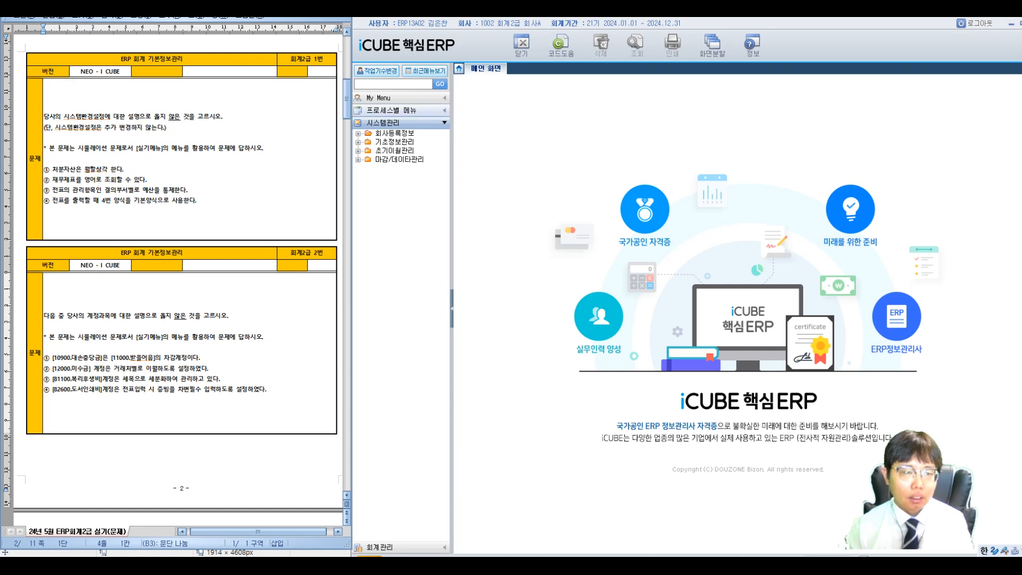
Expand the 회사등록정보 group, then mark 계정과목 in question 2 and the 계정과목등록 menu entry as the keyword match.
left_click(395, 133)
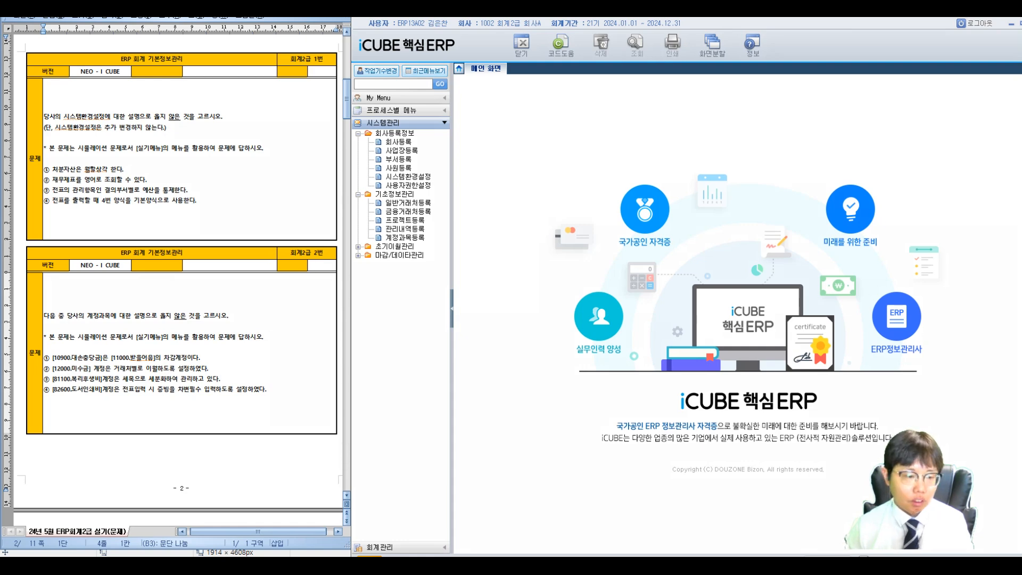
mouse_move(100, 296)
left_mouse_down()
mouse_move(86, 302)
mouse_move(80, 291)
mouse_move(136, 279)
left_mouse_up()
mouse_move(362, 230)
left_mouse_down()
mouse_move(384, 220)
mouse_move(408, 244)
mouse_move(431, 242)
left_mouse_up()
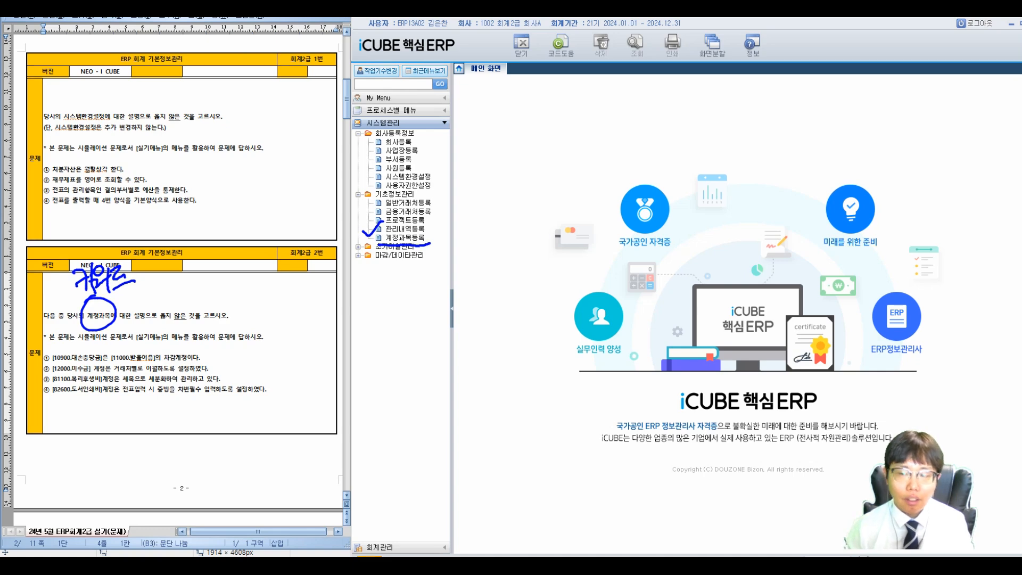
Show the 10900 대손충당금 account in 계정과목등록 to check its 관련계정 for choice ① of question 2.
left_click(405, 238)
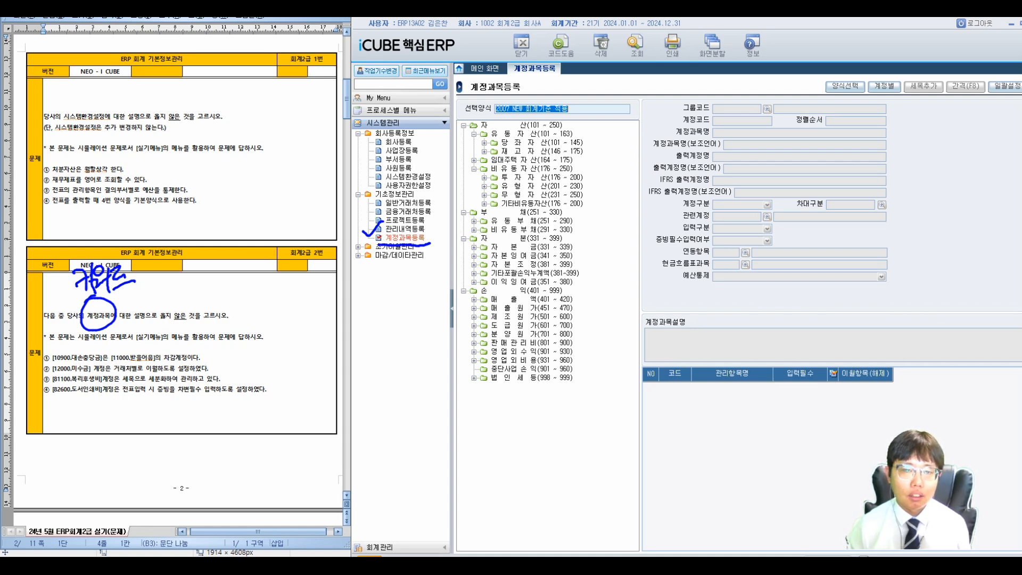
left_click(495, 125)
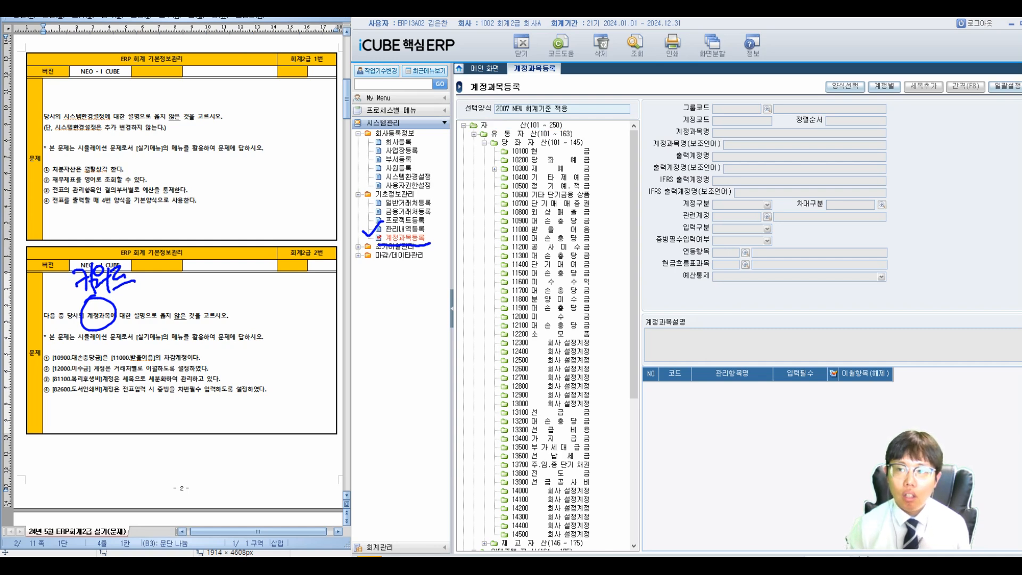
left_click(548, 220)
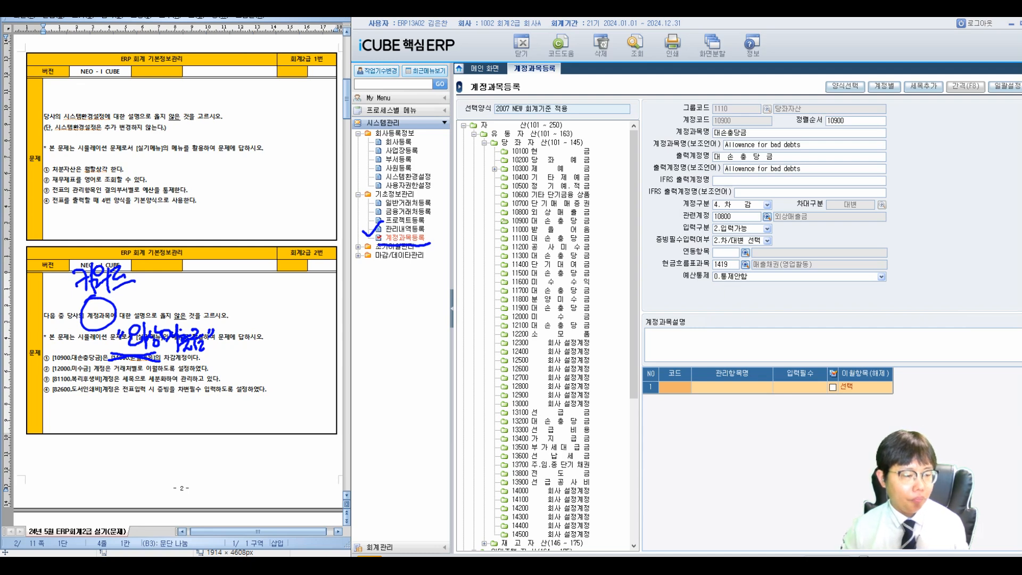
Show the 12000 미수금 account and box its 거래처 management item row.
left_click(548, 316)
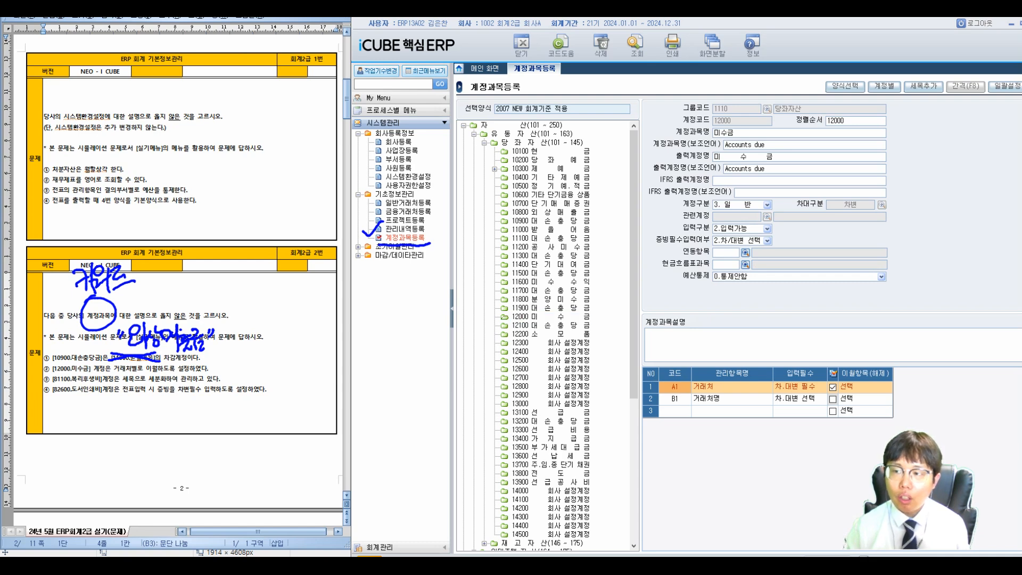
mouse_move(642, 380)
left_mouse_down()
mouse_move(759, 396)
mouse_move(879, 394)
left_mouse_up()
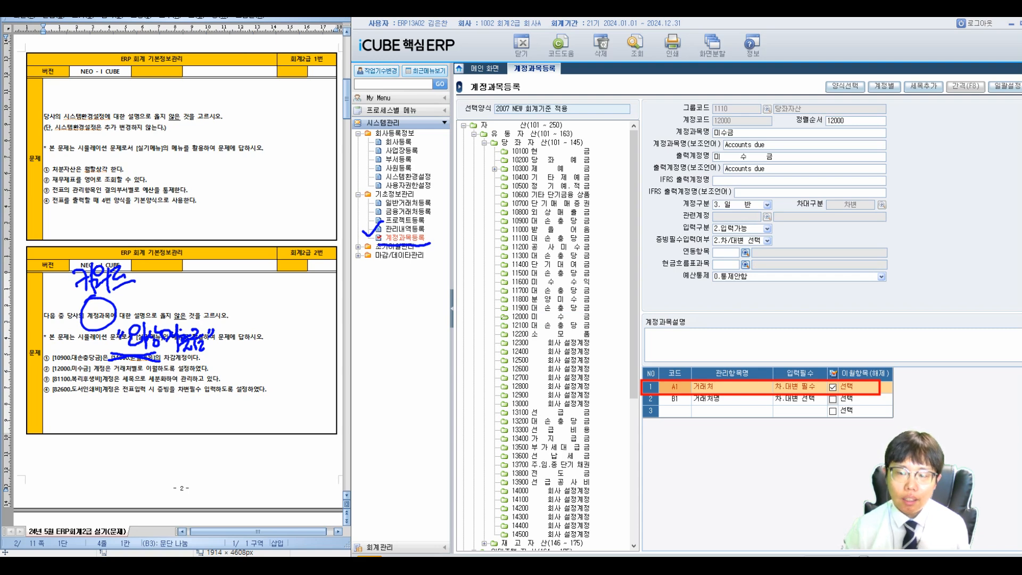
Handwrite explanatory notes above the boxed 거래처 row and mark choice ② of question 2 "ok".
mouse_move(654, 306)
left_mouse_down()
mouse_move(681, 304)
mouse_move(686, 291)
mouse_move(743, 313)
left_mouse_up()
mouse_move(775, 292)
left_mouse_down()
mouse_move(767, 319)
mouse_move(778, 293)
left_mouse_up()
left_click_drag(790, 283, 788, 328)
left_click_drag(794, 301, 798, 316)
left_click_drag(795, 313, 829, 315)
mouse_move(642, 237)
left_mouse_down()
mouse_move(670, 234)
mouse_move(713, 269)
left_mouse_up()
mouse_move(726, 239)
left_mouse_down()
mouse_move(729, 271)
mouse_move(769, 253)
left_mouse_up()
left_click_drag(780, 236, 794, 270)
left_click_drag(797, 240, 812, 237)
left_click_drag(798, 250, 819, 269)
left_click_drag(839, 237, 821, 261)
mouse_move(831, 251)
left_mouse_down()
mouse_move(849, 266)
mouse_move(865, 346)
mouse_move(823, 387)
mouse_move(851, 382)
left_mouse_up()
mouse_move(80, 355)
left_mouse_down()
mouse_move(77, 375)
mouse_move(106, 371)
left_mouse_up()
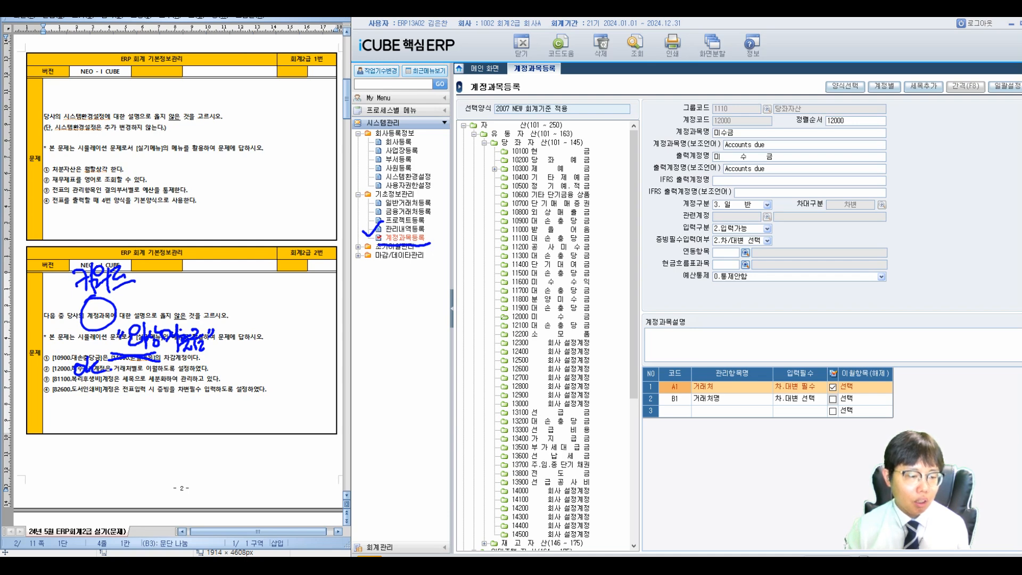
Expand 81100 복리후생비 under 판매관리비 to check its sub-accounts, and mark choice ③ of question 2 "ok".
double_click(532, 134)
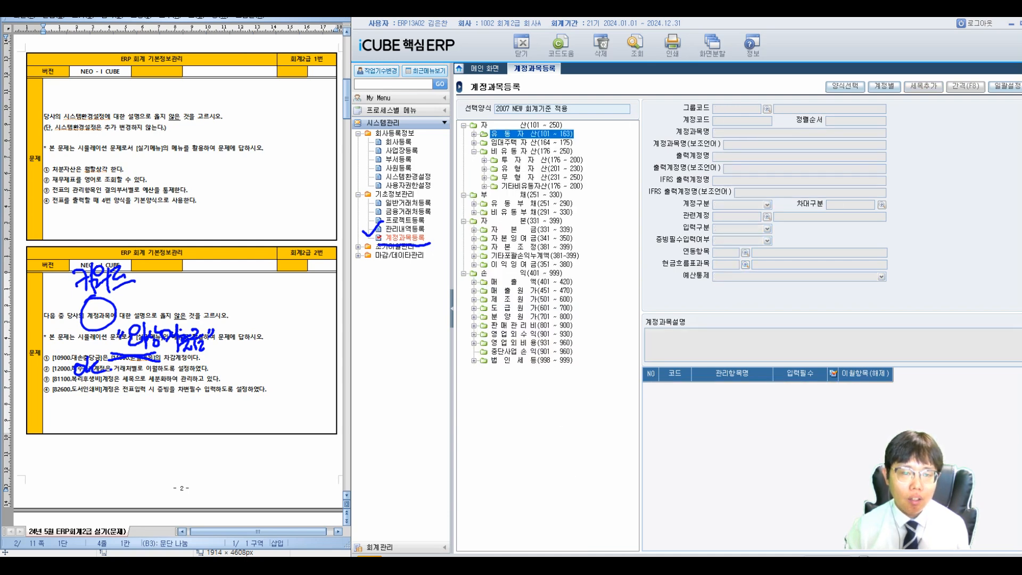
left_click(531, 325)
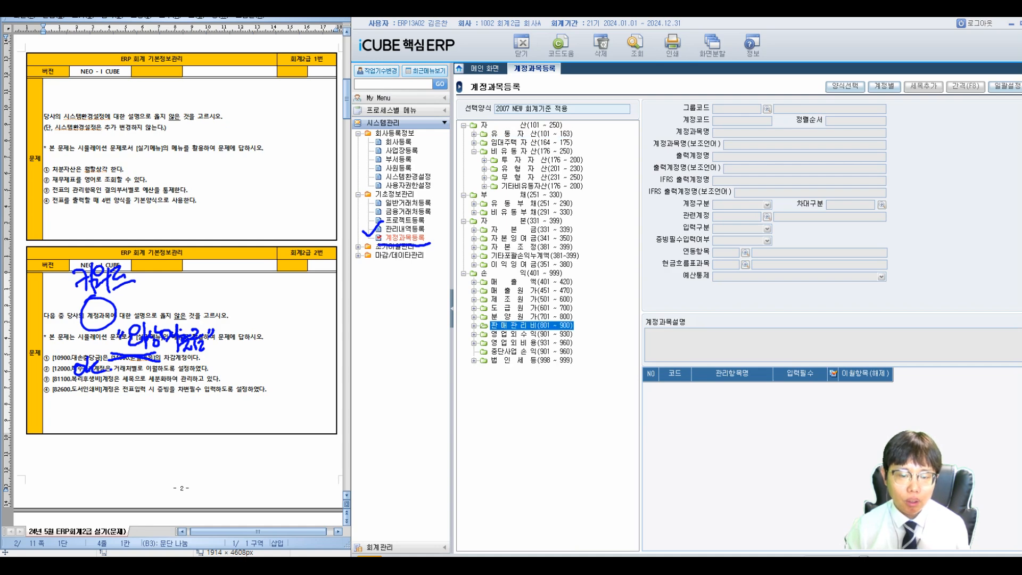
double_click(531, 325)
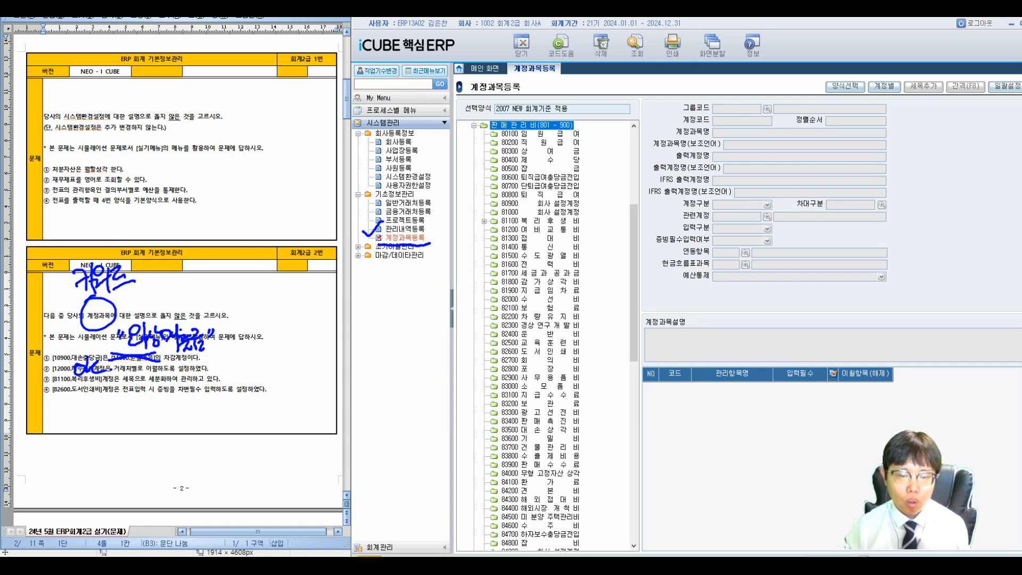
left_click(484, 220)
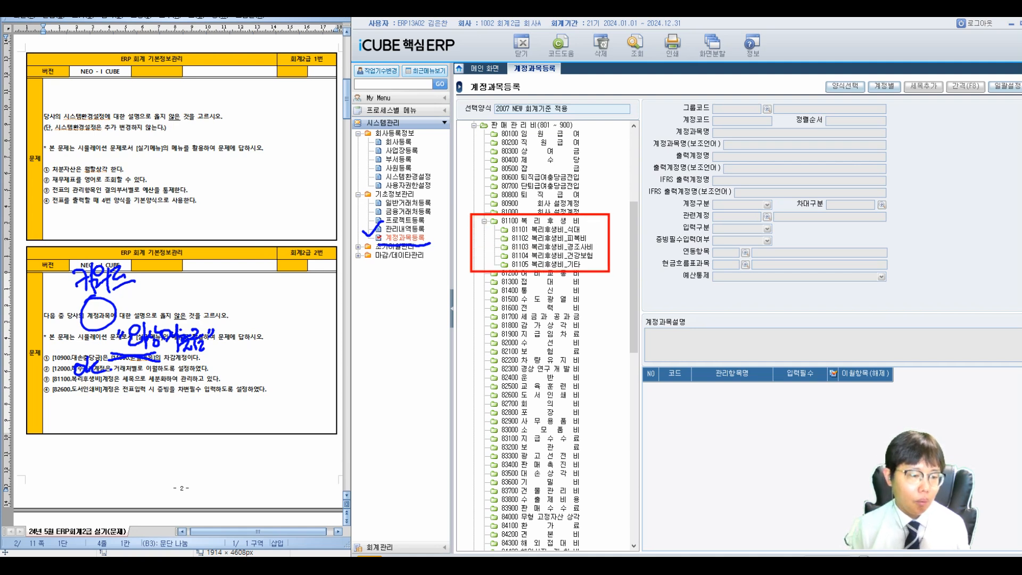
mouse_move(176, 372)
left_mouse_down()
mouse_move(172, 387)
mouse_move(197, 384)
left_mouse_up()
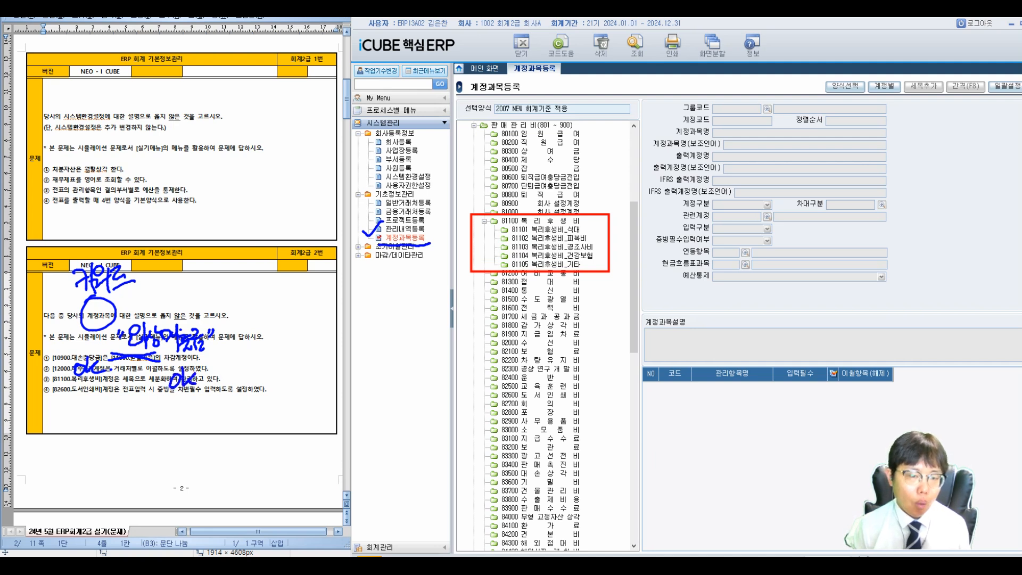
Handwrite explanatory notes beside the boxed 복리후생비 sub-accounts.
left_click_drag(503, 212, 529, 178)
left_click_drag(577, 134, 571, 171)
left_click_drag(588, 141, 594, 173)
mouse_move(601, 152)
left_mouse_down()
mouse_move(656, 144)
mouse_move(671, 162)
mouse_move(695, 160)
mouse_move(687, 170)
left_mouse_up()
left_click_drag(694, 170, 711, 161)
left_click_drag(615, 232, 642, 230)
left_click_drag(658, 198, 676, 221)
mouse_move(663, 230)
left_mouse_down()
mouse_move(654, 250)
mouse_move(678, 246)
mouse_move(660, 279)
left_mouse_up()
mouse_move(670, 260)
left_mouse_down()
mouse_move(677, 284)
mouse_move(656, 314)
left_mouse_up()
mouse_move(670, 295)
left_mouse_down()
mouse_move(688, 309)
mouse_move(681, 321)
left_mouse_up()
mouse_move(675, 322)
left_mouse_down()
mouse_move(664, 344)
mouse_move(682, 354)
left_mouse_up()
left_click_drag(683, 322, 701, 316)
left_click_drag(703, 200, 706, 327)
mouse_move(755, 260)
left_mouse_down()
mouse_move(778, 256)
mouse_move(776, 242)
left_mouse_up()
mouse_move(781, 237)
left_mouse_down()
mouse_move(782, 260)
mouse_move(811, 232)
mouse_move(846, 250)
mouse_move(850, 239)
left_mouse_up()
left_click_drag(754, 207, 757, 221)
left_click_drag(750, 273, 874, 249)
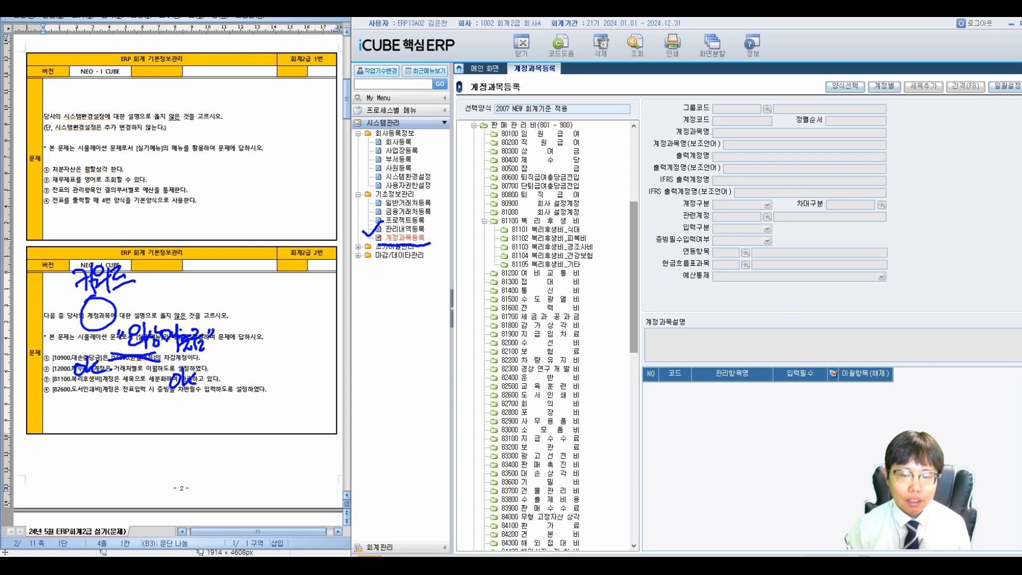
Show the 82600 도서인쇄비 account to check its 증빙필수입력여부 setting, and handwrite marks for choice ④ of question 2.
scroll(548, 335, "down", 2)
left_click(540, 351)
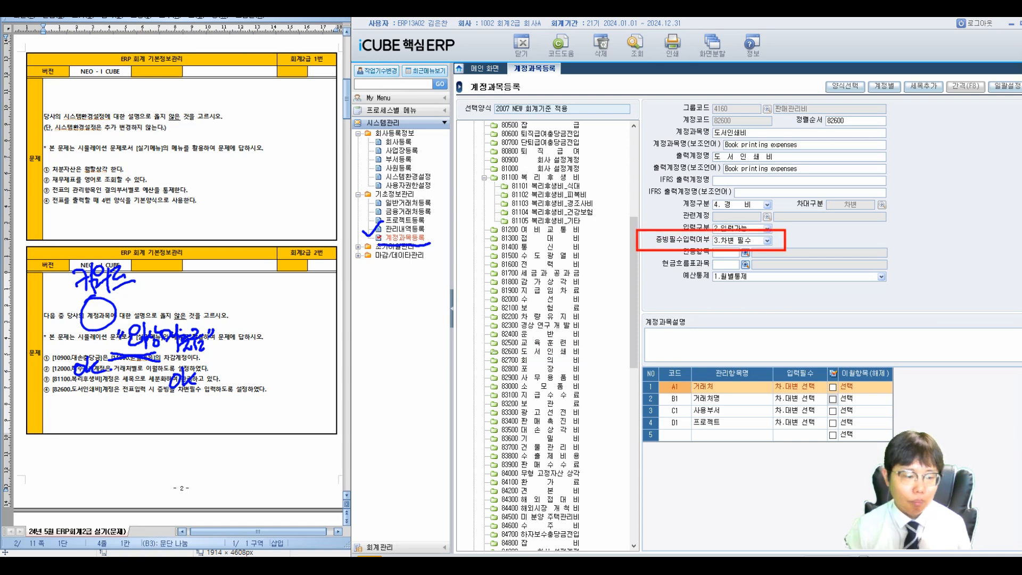
mouse_move(121, 385)
left_mouse_down()
mouse_move(123, 400)
mouse_move(139, 398)
left_mouse_up()
left_click_drag(301, 244, 305, 293)
mouse_move(314, 234)
left_mouse_down()
mouse_move(266, 277)
mouse_move(303, 293)
left_mouse_up()
mouse_move(228, 266)
left_mouse_down()
mouse_move(248, 265)
mouse_move(251, 278)
left_mouse_up()
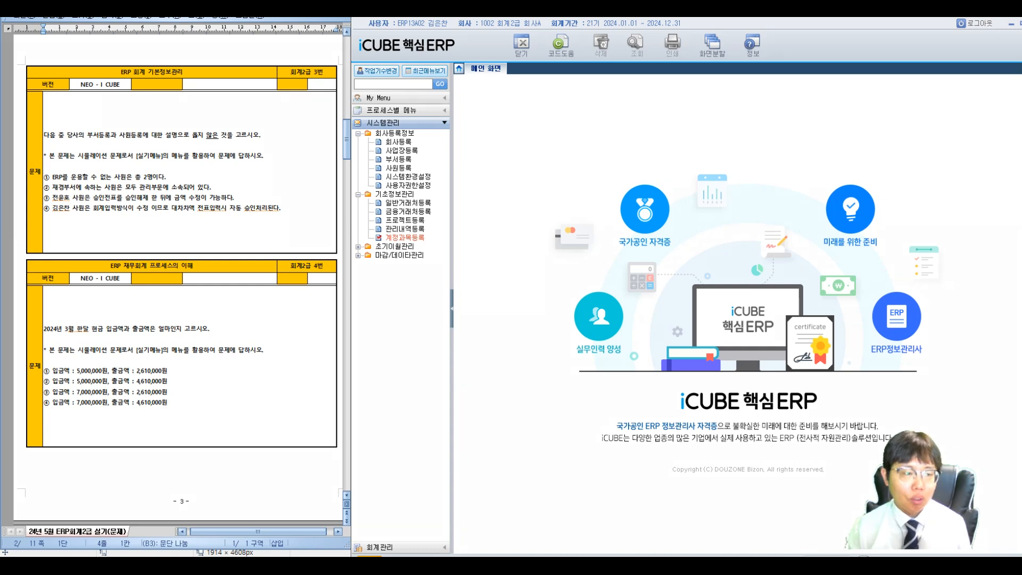
Circle and star 부서등록 and 사원등록 in question 3 as "키워드", and box the two matching menu entries.
mouse_move(101, 115)
left_mouse_down()
mouse_move(87, 123)
mouse_move(98, 105)
mouse_move(131, 119)
mouse_move(140, 97)
mouse_move(142, 108)
left_mouse_up()
mouse_move(94, 82)
left_mouse_down()
mouse_move(126, 66)
mouse_move(138, 84)
left_mouse_up()
mouse_move(141, 57)
left_mouse_down()
mouse_move(170, 81)
mouse_move(216, 80)
mouse_move(223, 65)
mouse_move(148, 64)
left_mouse_up()
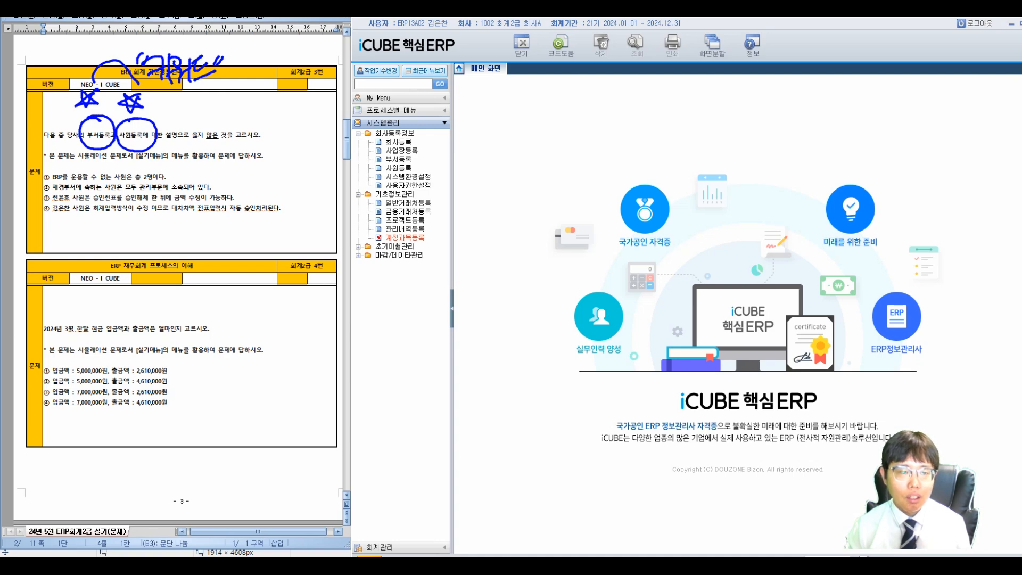
left_click_drag(355, 153, 419, 174)
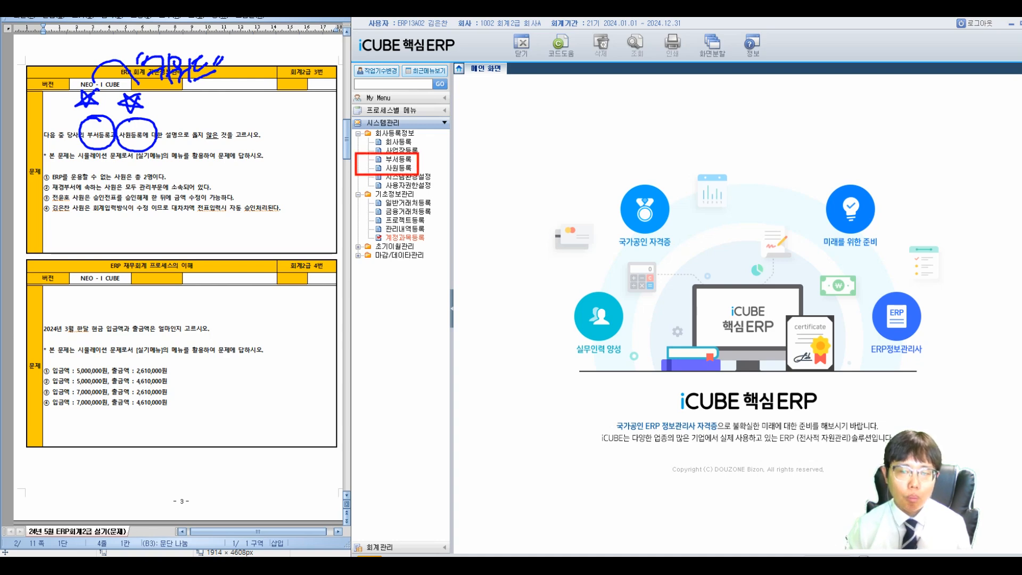
Open the 부서등록 and 사원등록 screens and bring 사원등록 to the front.
left_click(398, 160)
left_click(398, 168)
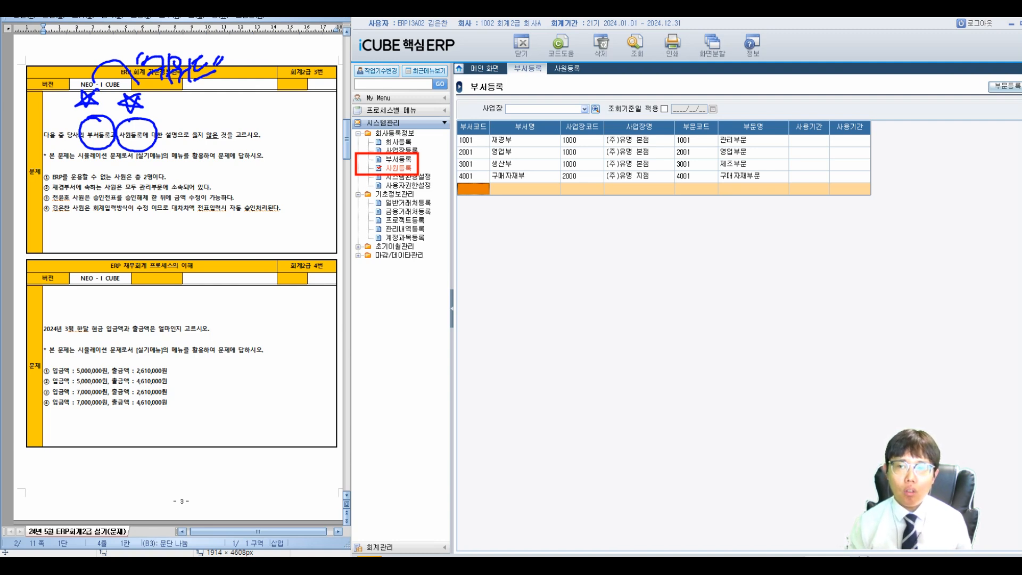
left_click(568, 68)
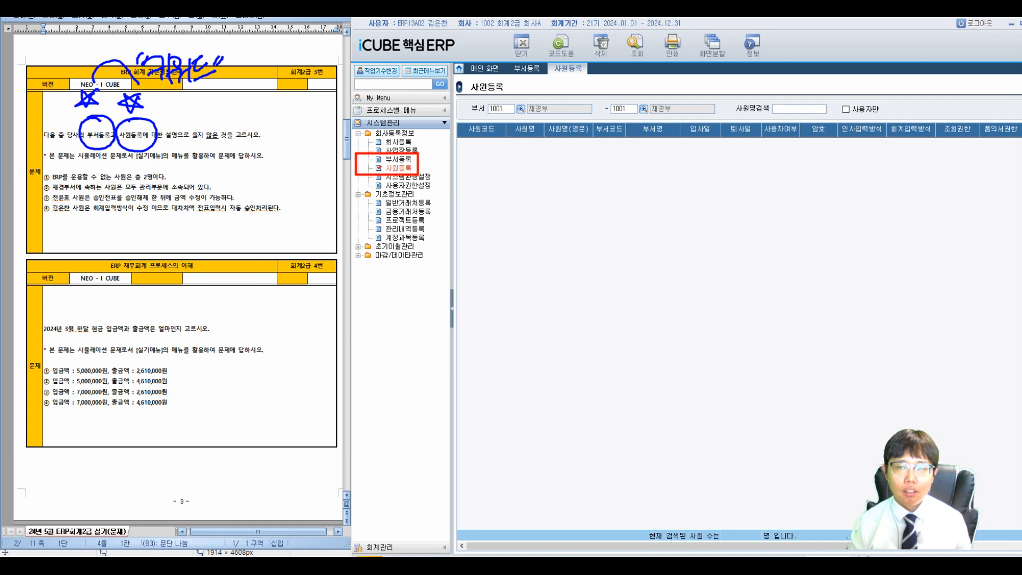
List the employees of all departments by setting the end of the department range to 4001 구매자재부.
key("F2")
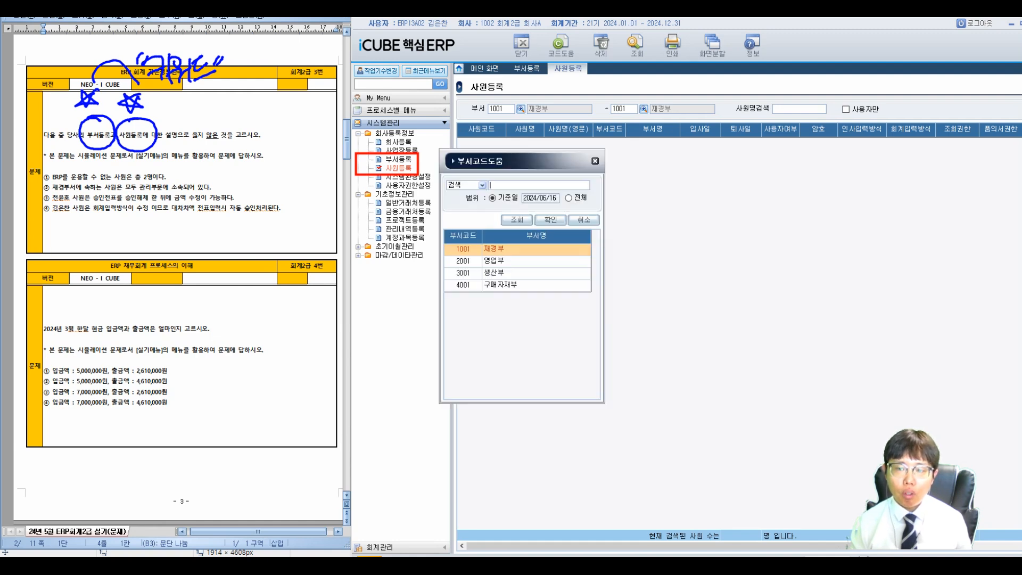
key("Down")
key("Down")
key("Down")
key("Return")
key("F12")
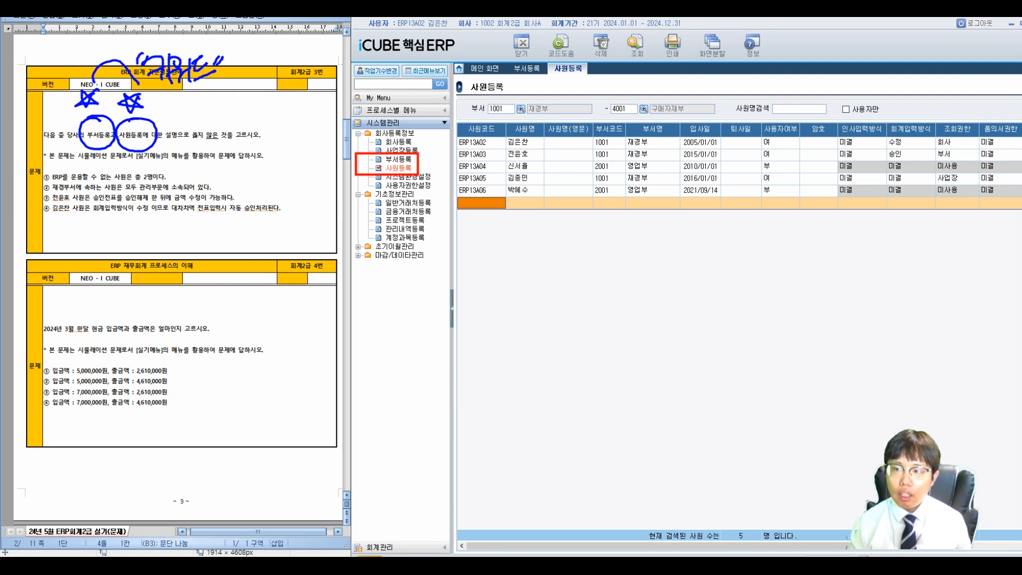
Box the 사용자여부 column in the employee list and handwrite a starred, underlined head-count note below it.
mouse_move(757, 124)
left_mouse_down()
mouse_move(792, 164)
mouse_move(802, 200)
left_mouse_up()
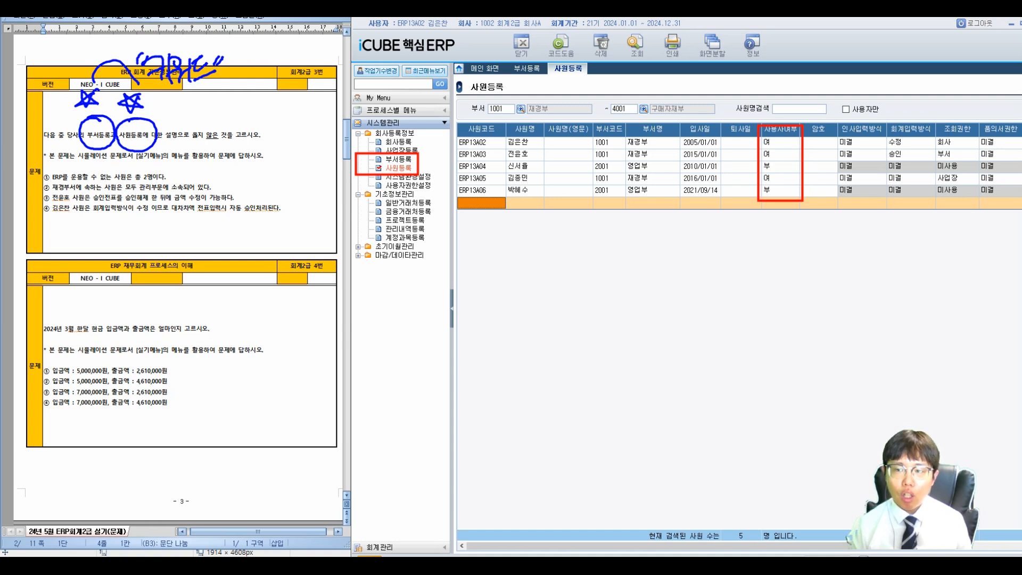
left_click_drag(732, 237, 739, 272)
mouse_move(767, 240)
left_mouse_down()
mouse_move(768, 265)
mouse_move(803, 251)
mouse_move(798, 261)
left_mouse_up()
left_click_drag(698, 261, 725, 253)
left_click_drag(713, 238, 725, 271)
left_click_drag(710, 290, 835, 277)
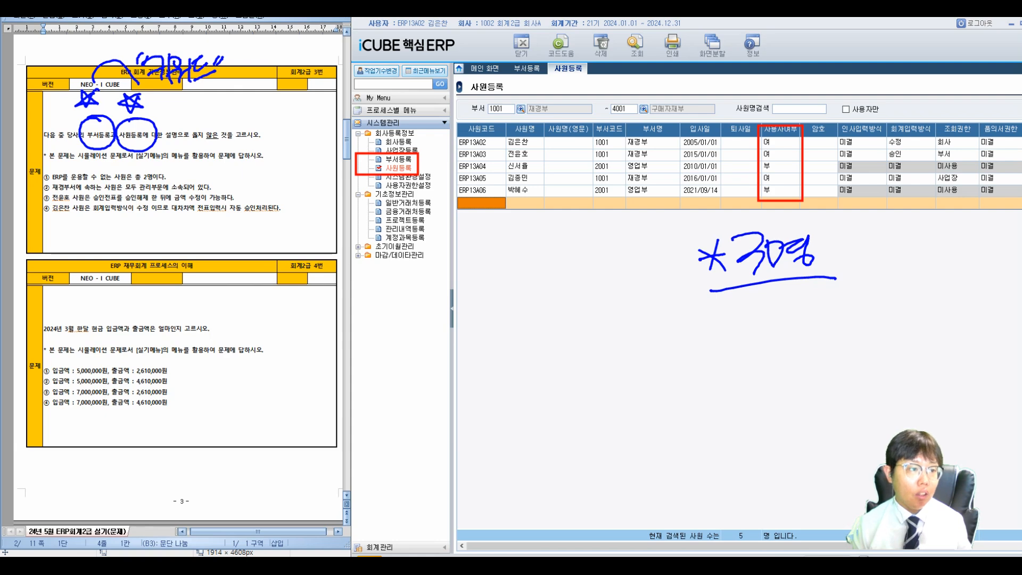
Handwrite a further explanatory note below the employee list in 사원등록.
mouse_move(696, 319)
left_mouse_down()
mouse_move(731, 314)
mouse_move(713, 319)
left_mouse_up()
mouse_move(713, 319)
left_mouse_down()
mouse_move(698, 335)
mouse_move(728, 335)
left_mouse_up()
mouse_move(752, 305)
left_mouse_down()
mouse_move(756, 326)
mouse_move(781, 329)
left_mouse_up()
mouse_move(778, 299)
left_mouse_down()
mouse_move(785, 329)
mouse_move(809, 317)
mouse_move(818, 330)
left_mouse_up()
mouse_move(873, 290)
left_mouse_down()
mouse_move(858, 319)
mouse_move(883, 325)
left_mouse_up()
mouse_move(885, 306)
left_mouse_down()
mouse_move(908, 292)
mouse_move(899, 314)
left_mouse_up()
left_click_drag(888, 319, 912, 333)
mouse_move(928, 297)
left_mouse_down()
mouse_move(926, 317)
mouse_move(941, 319)
left_mouse_up()
left_click_drag(932, 317, 946, 335)
left_click_drag(952, 307, 955, 327)
left_click_drag(962, 288, 961, 352)
left_click_drag(962, 325, 978, 322)
left_click(980, 342)
Handwrite "OK" over choice ① of question 3.
mouse_move(102, 169)
left_mouse_down()
mouse_move(94, 179)
mouse_move(102, 171)
left_mouse_up()
left_click_drag(111, 159, 106, 182)
mouse_move(120, 166)
left_mouse_down()
mouse_move(109, 175)
mouse_move(120, 182)
left_mouse_up()
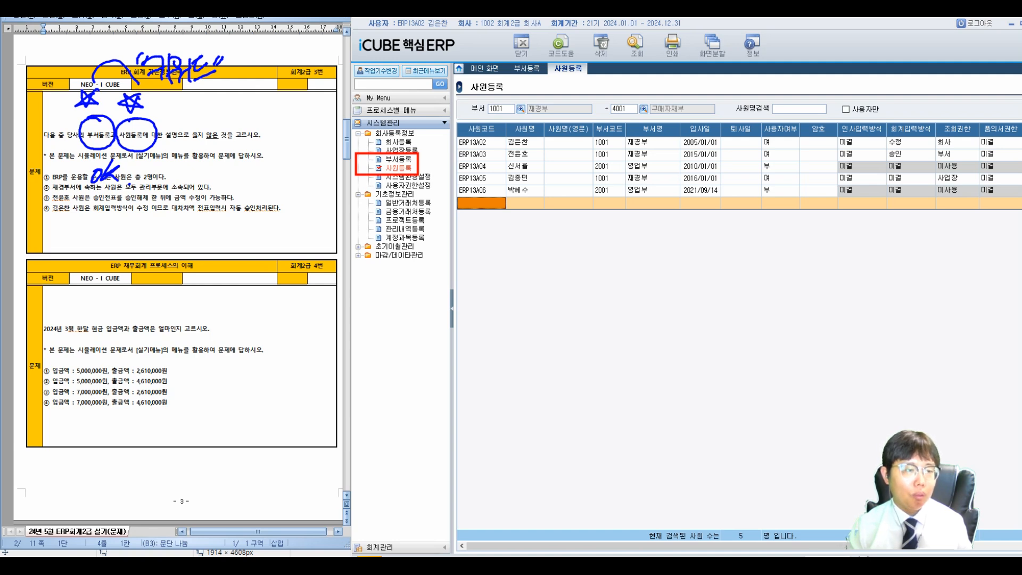
Bring 부서등록 to the front and box its 부문코드 and 부문명 columns in red.
left_click(527, 68)
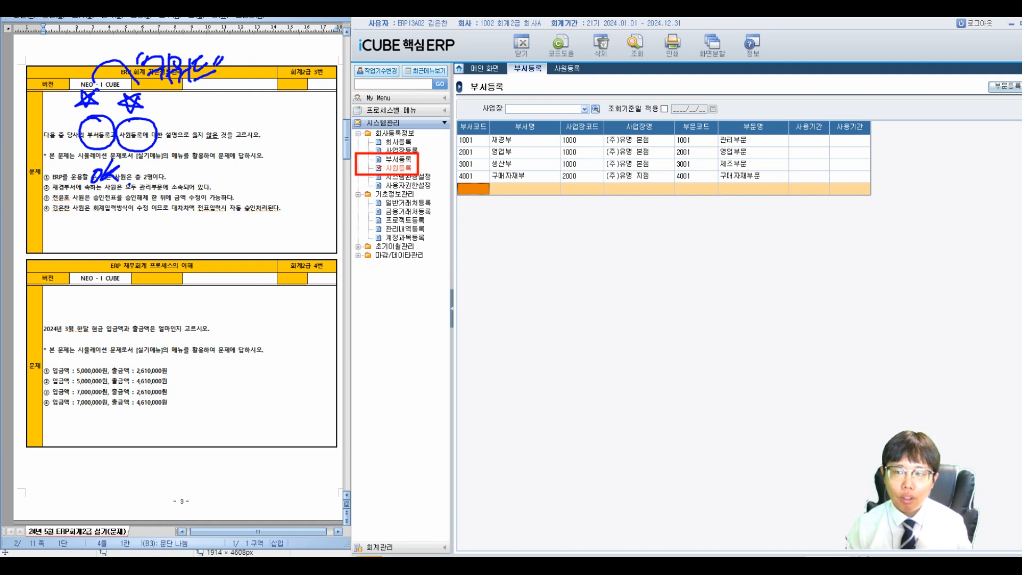
left_click_drag(672, 119, 775, 184)
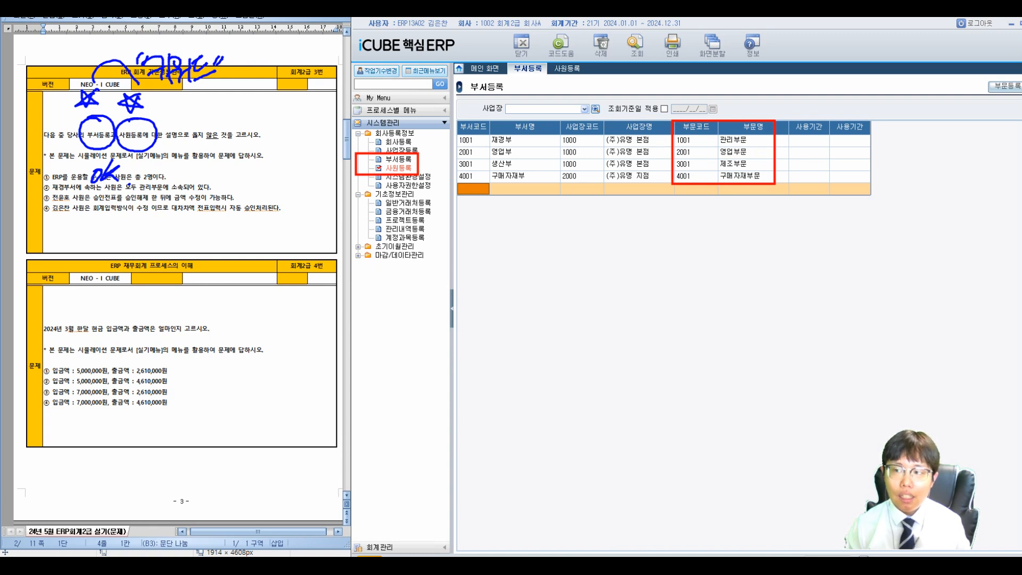
left_click_drag(620, 142, 755, 146)
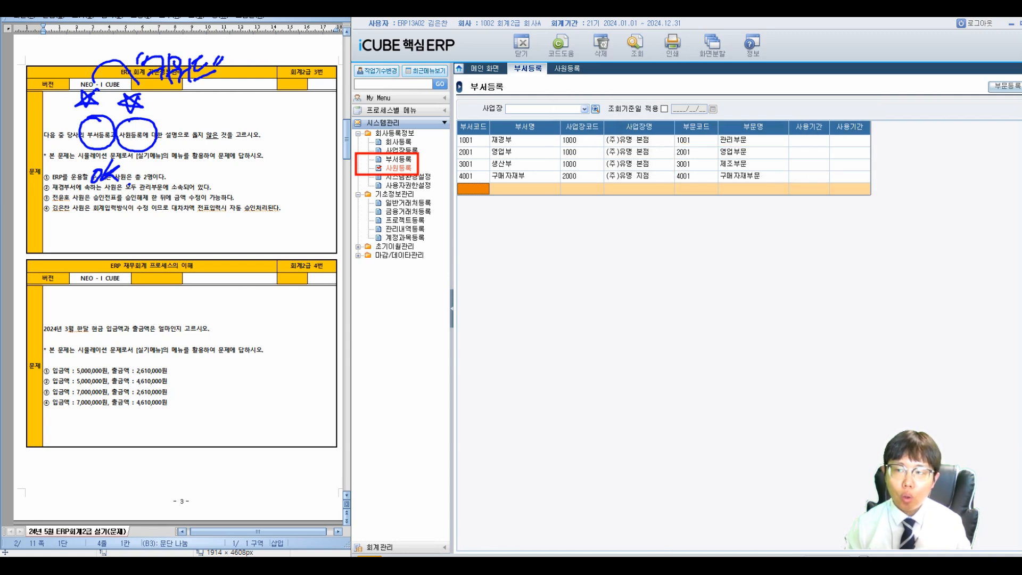
Compare the 재경부 employees in 사원등록 with the department's 부문 in 부서등록, and mark choice ② "OK".
left_click(567, 68)
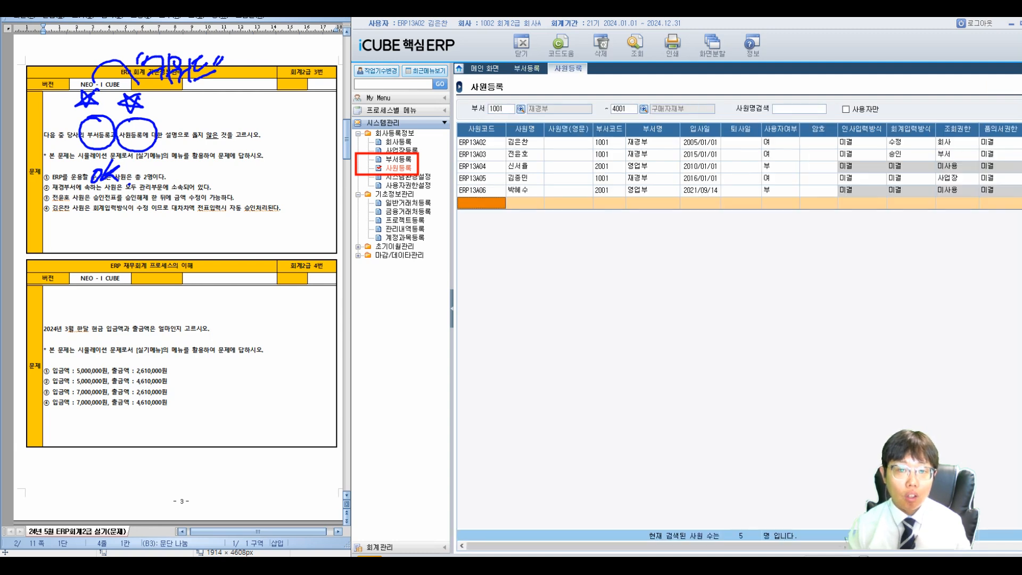
left_click(700, 143)
left_click(700, 154)
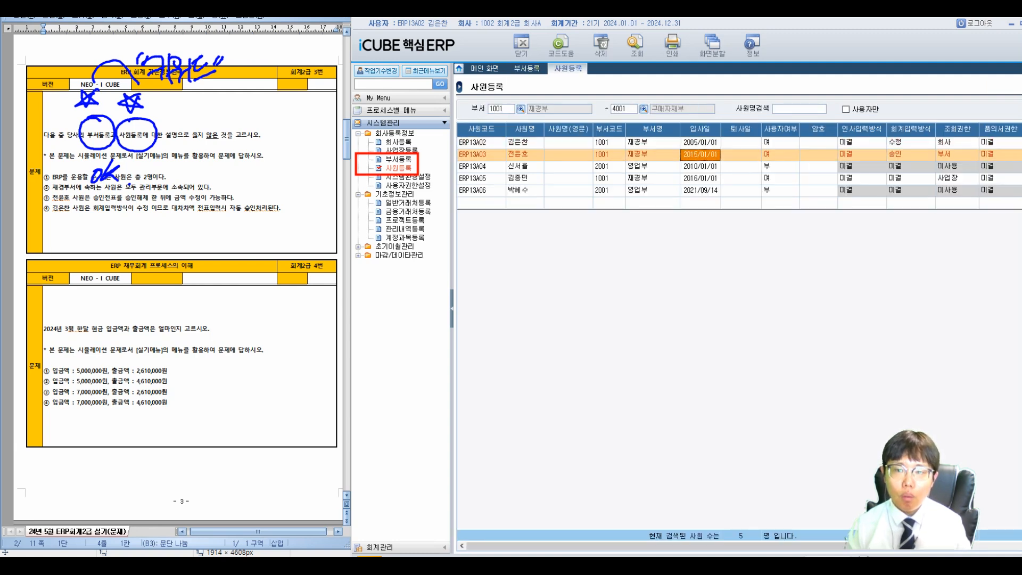
mouse_move(692, 545)
left_mouse_down()
mouse_move(767, 546)
mouse_move(692, 546)
left_mouse_up()
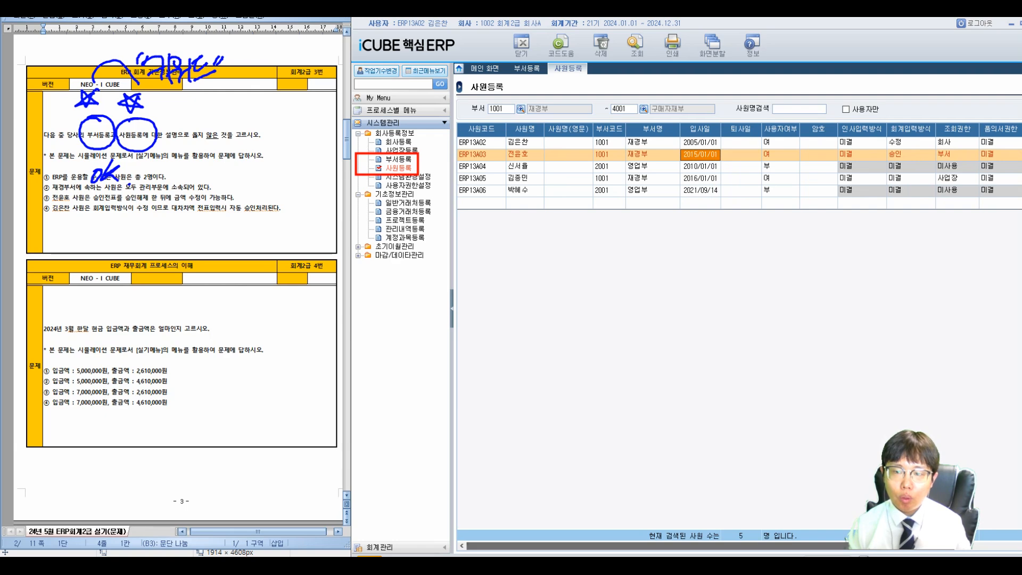
left_click(527, 69)
left_click(568, 69)
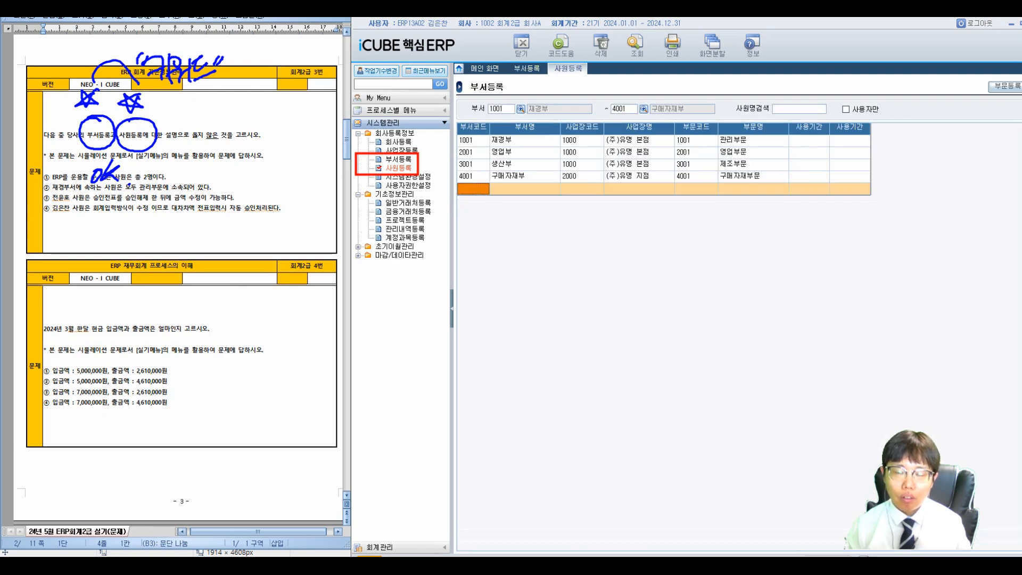
left_click(527, 69)
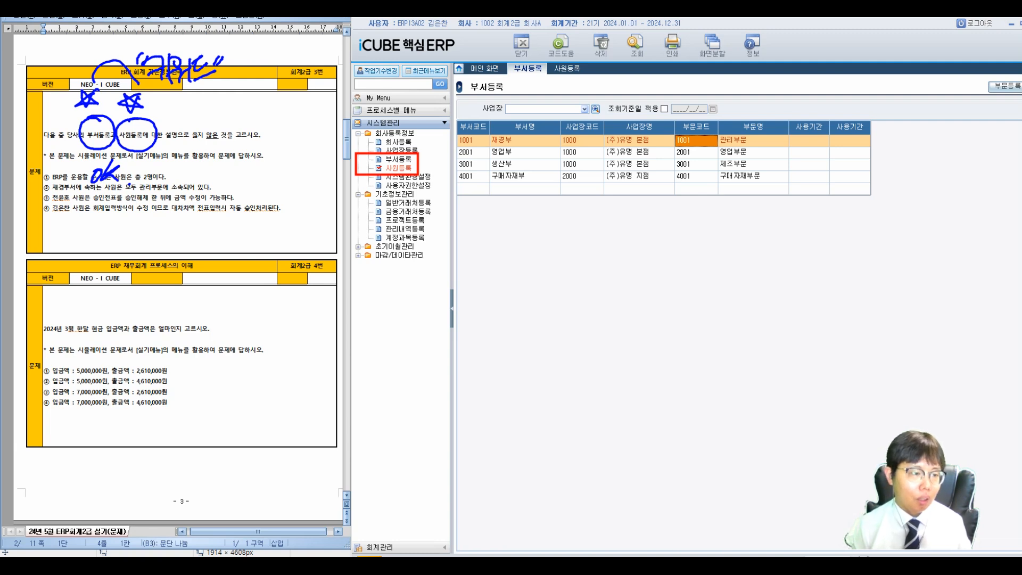
mouse_move(127, 186)
left_mouse_down()
mouse_move(153, 189)
mouse_move(151, 172)
left_mouse_up()
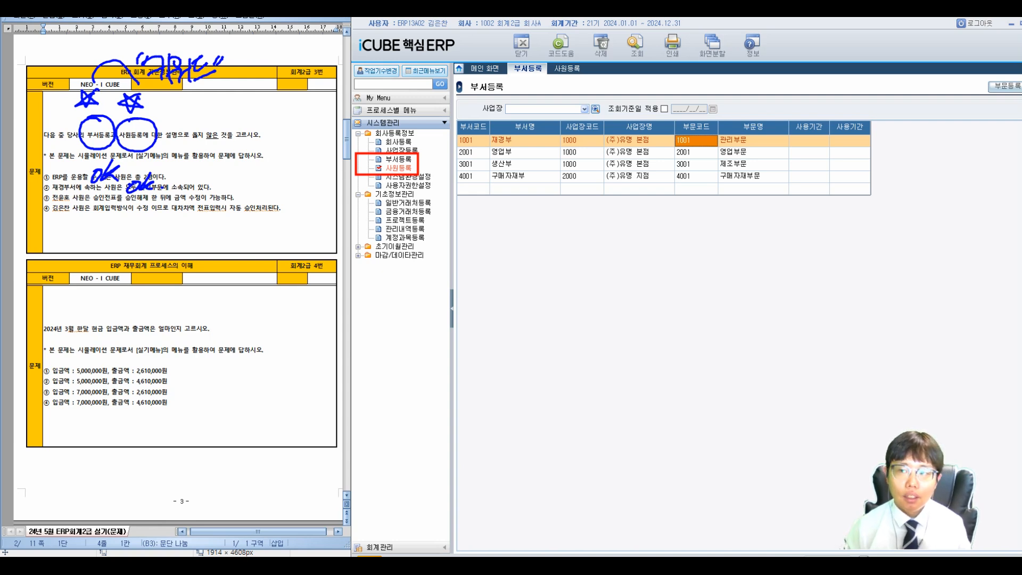
Return to 사원등록 and circle 승인 in the second employee's 회계입력방식.
left_click(567, 68)
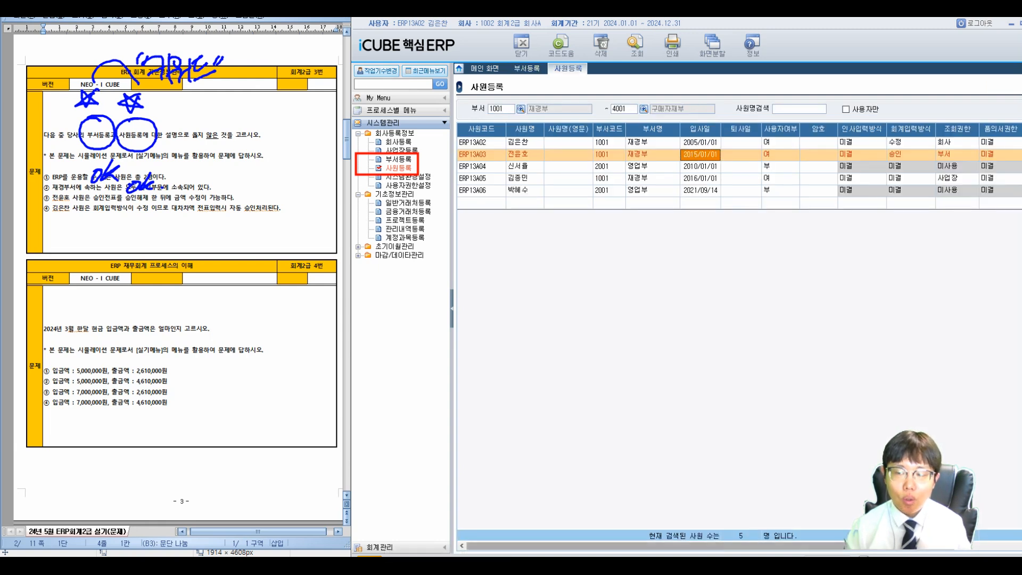
left_click_drag(654, 545, 728, 546)
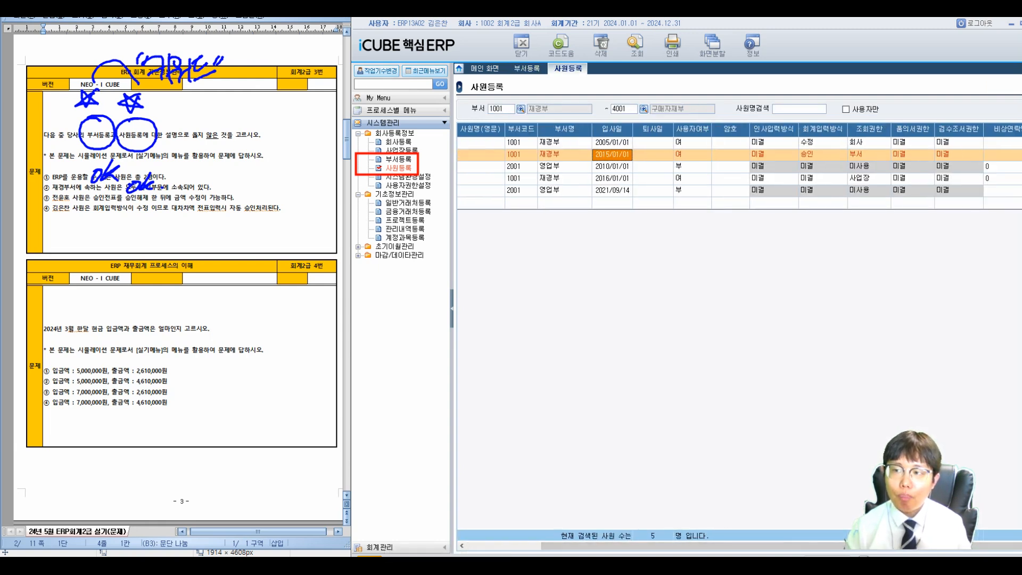
mouse_move(812, 156)
left_mouse_down()
mouse_move(789, 152)
mouse_move(801, 168)
left_mouse_up()
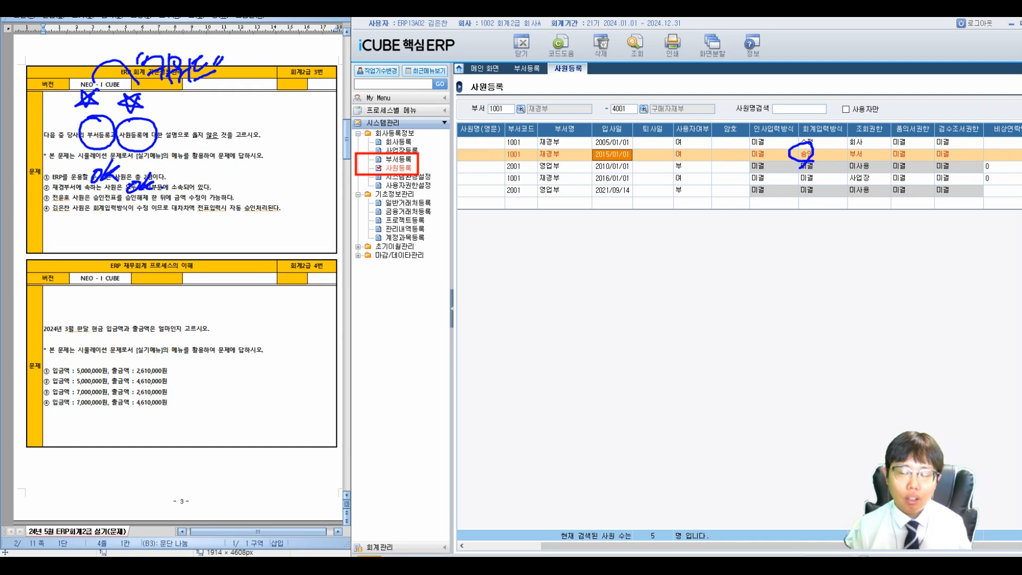
Handwrite the 수정 and 승인 slip-editing flows below the employee list, including 승인해제 → 수정, and mark choice ③ "OK".
mouse_move(543, 184)
left_mouse_down()
mouse_move(564, 197)
mouse_move(554, 223)
mouse_move(607, 208)
left_mouse_up()
left_click(625, 208)
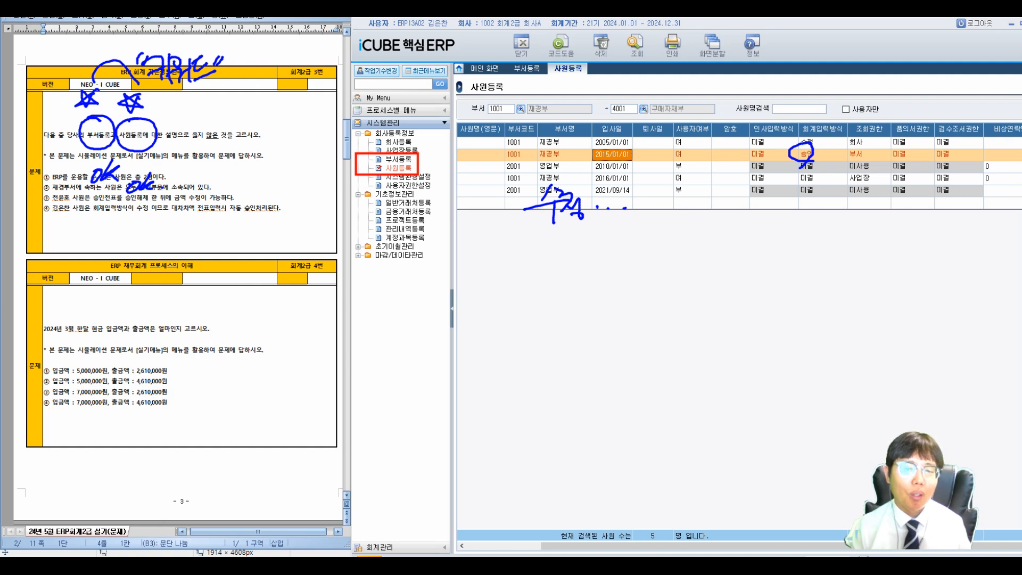
mouse_move(646, 191)
left_mouse_down()
mouse_move(666, 220)
mouse_move(679, 195)
mouse_move(691, 229)
mouse_move(761, 203)
mouse_move(772, 218)
mouse_move(877, 198)
mouse_move(899, 219)
left_mouse_up()
left_click(798, 211)
mouse_move(548, 249)
left_mouse_down()
mouse_move(563, 264)
mouse_move(557, 282)
mouse_move(621, 268)
mouse_move(620, 282)
mouse_move(675, 265)
mouse_move(673, 291)
mouse_move(766, 261)
mouse_move(777, 285)
mouse_move(885, 250)
mouse_move(897, 279)
mouse_move(923, 266)
mouse_move(926, 284)
mouse_move(727, 329)
mouse_move(724, 346)
mouse_move(772, 325)
mouse_move(778, 342)
mouse_move(857, 331)
mouse_move(849, 319)
mouse_move(885, 318)
mouse_move(886, 343)
mouse_move(916, 328)
mouse_move(927, 339)
left_mouse_up()
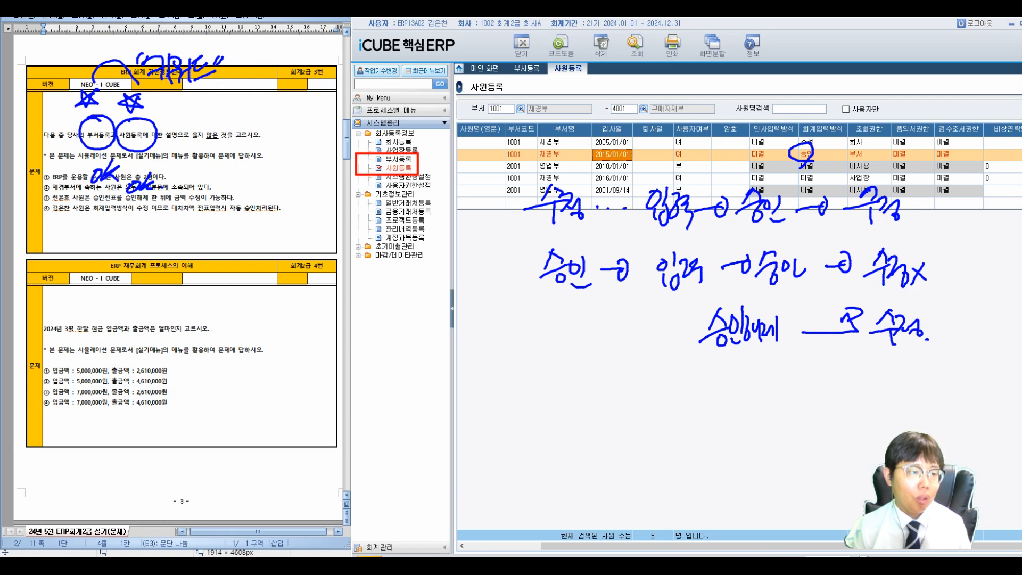
mouse_move(169, 194)
left_mouse_down()
mouse_move(192, 180)
mouse_move(200, 205)
left_mouse_up()
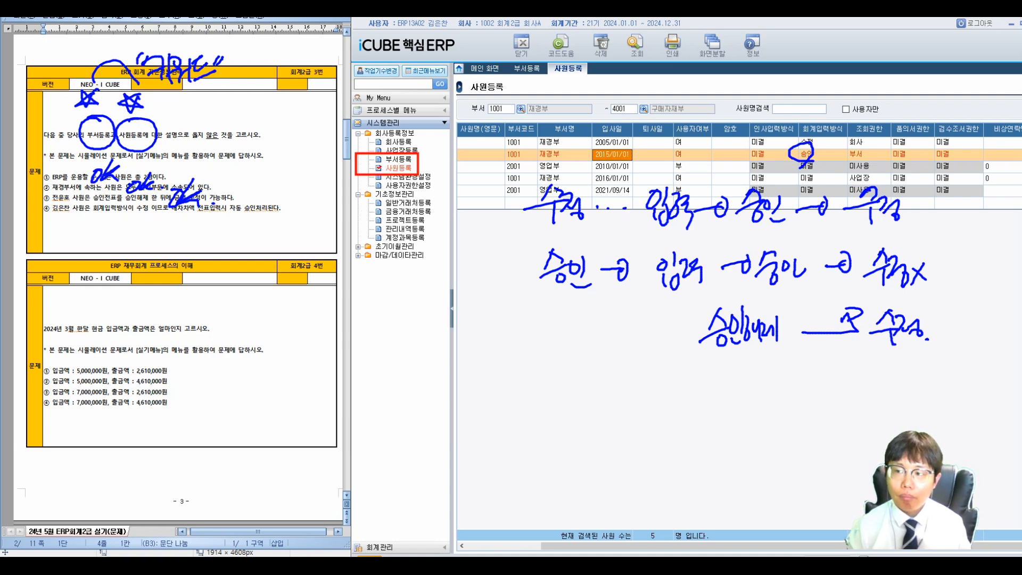
Clear the flow notes, circle 수정 for the first employee, and annotate choice ④'s two underlined parts with "OK" and "대차차액 – 승인X".
left_click_drag(526, 112, 1021, 458)
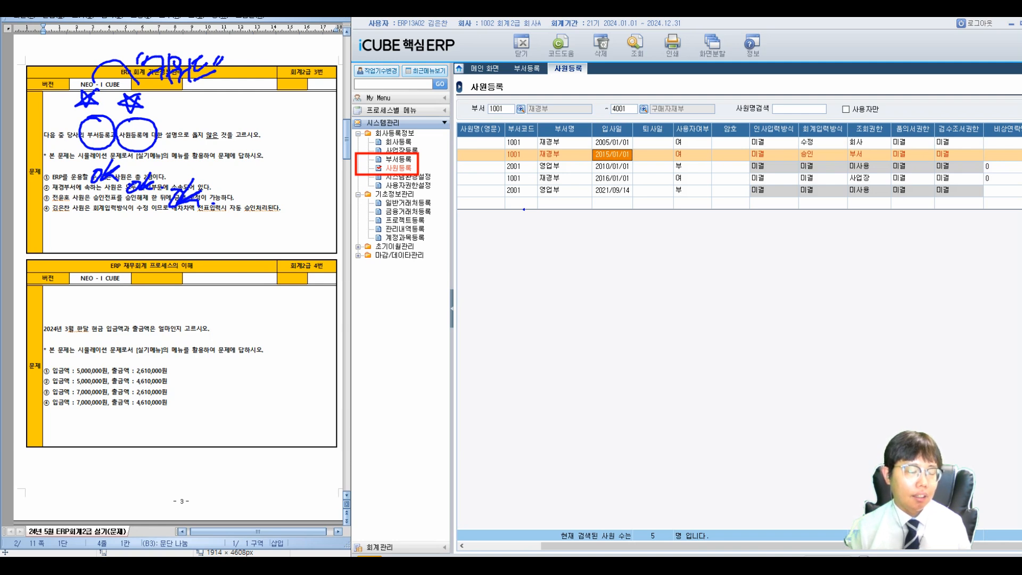
left_click_drag(821, 140, 807, 155)
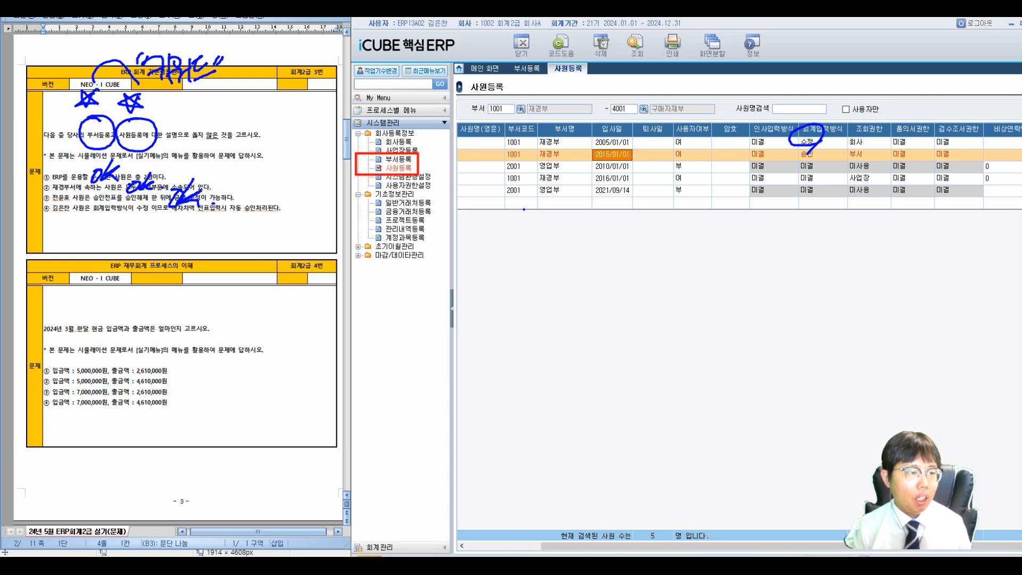
mouse_move(97, 215)
left_mouse_down()
mouse_move(158, 212)
mouse_move(115, 226)
left_mouse_up()
mouse_move(129, 222)
left_mouse_down()
mouse_move(140, 235)
mouse_move(278, 215)
left_mouse_up()
mouse_move(198, 241)
left_mouse_down()
mouse_move(244, 250)
mouse_move(255, 241)
mouse_move(293, 264)
mouse_move(341, 239)
mouse_move(330, 261)
mouse_move(383, 241)
left_mouse_up()
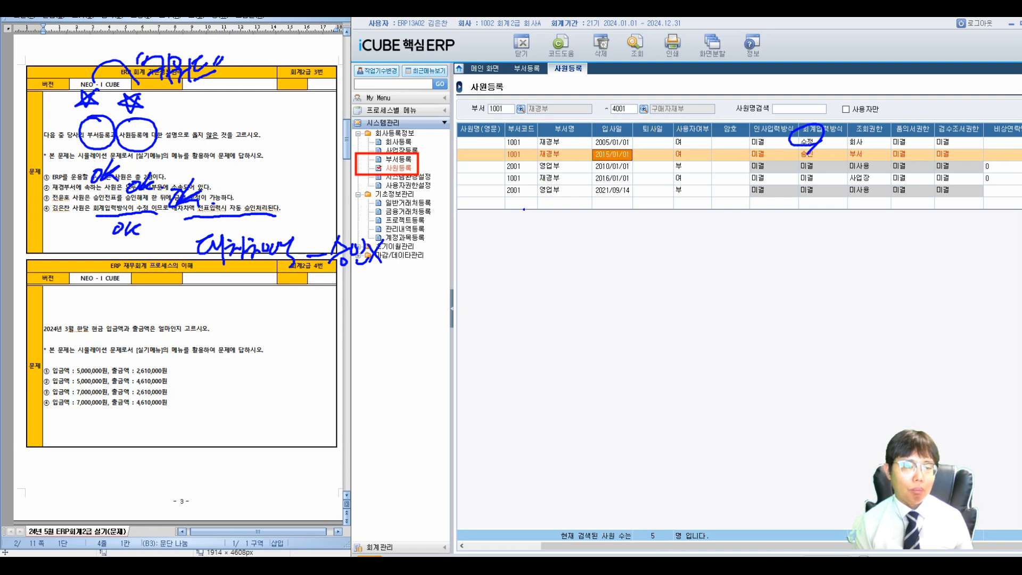
Handwrite "금액일치 – 승인OK" below the choice ④ note.
mouse_move(199, 317)
left_mouse_down()
mouse_move(234, 298)
mouse_move(239, 312)
mouse_move(257, 290)
mouse_move(269, 315)
mouse_move(291, 294)
mouse_move(301, 317)
left_mouse_up()
mouse_move(301, 279)
left_mouse_down()
mouse_move(303, 314)
mouse_move(287, 306)
mouse_move(341, 296)
left_mouse_up()
mouse_move(346, 291)
left_mouse_down()
mouse_move(362, 283)
mouse_move(369, 292)
left_mouse_up()
mouse_move(358, 306)
left_mouse_down()
mouse_move(367, 314)
mouse_move(378, 292)
left_mouse_up()
left_click_drag(382, 282, 381, 302)
mouse_move(373, 305)
left_mouse_down()
mouse_move(378, 312)
mouse_move(386, 299)
left_mouse_up()
mouse_move(400, 282)
left_mouse_down()
mouse_move(399, 306)
mouse_move(414, 315)
left_mouse_up()
left_click(429, 320)
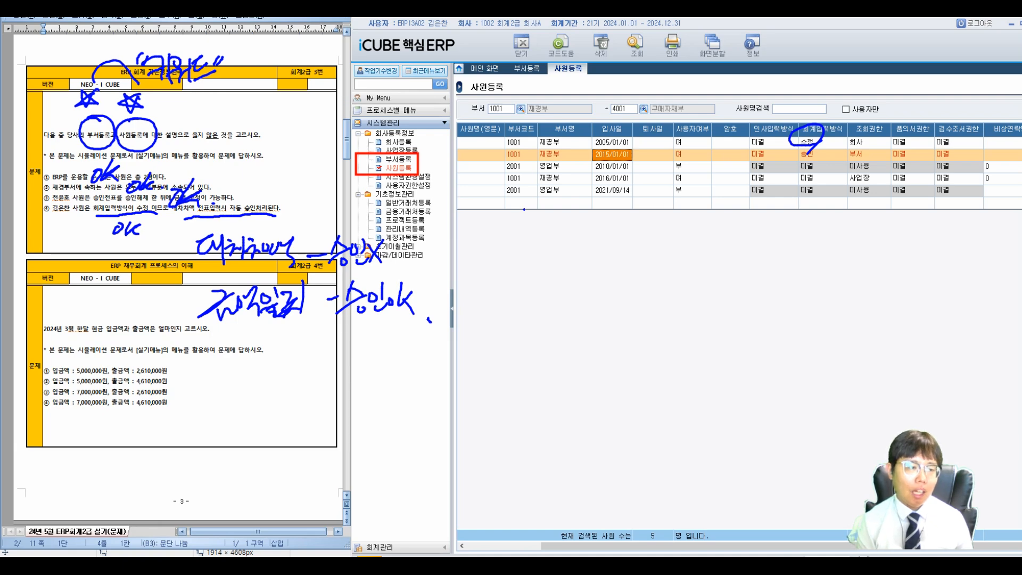
Handwrite the answer mark beside the header of question 3.
left_click_drag(323, 73, 298, 102)
mouse_move(299, 100)
left_mouse_down()
mouse_move(335, 94)
mouse_move(318, 126)
left_mouse_up()
mouse_move(319, 58)
left_mouse_down()
mouse_move(298, 123)
mouse_move(288, 69)
left_mouse_up()
mouse_move(250, 102)
left_mouse_down()
mouse_move(273, 98)
mouse_move(272, 109)
left_mouse_up()
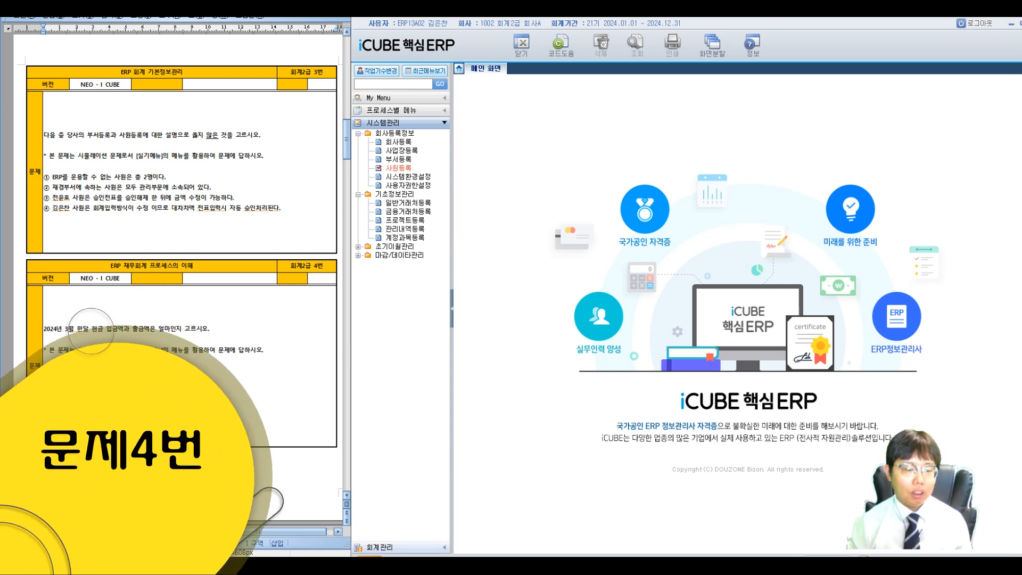
Show the 회계관리 module, then circle 현금 in question 4 as the keyword and link it to a handwritten "현금출납장".
left_click(379, 548)
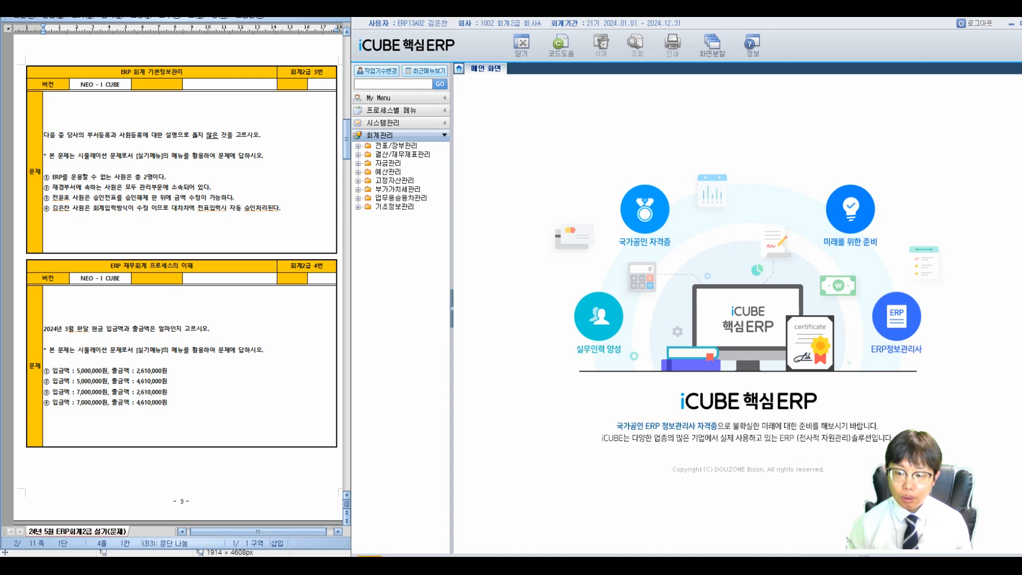
mouse_move(84, 310)
left_mouse_down()
mouse_move(72, 314)
mouse_move(116, 248)
mouse_move(123, 287)
mouse_move(139, 269)
mouse_move(157, 263)
mouse_move(155, 288)
mouse_move(205, 258)
mouse_move(226, 291)
left_mouse_up()
left_click_drag(154, 206, 153, 235)
left_click_drag(162, 206, 163, 231)
mouse_move(108, 161)
left_mouse_down()
mouse_move(119, 170)
mouse_move(114, 194)
left_mouse_up()
left_click_drag(117, 173, 137, 194)
left_click_drag(121, 189, 142, 202)
mouse_move(134, 164)
left_mouse_down()
mouse_move(152, 194)
mouse_move(166, 159)
mouse_move(178, 187)
mouse_move(188, 162)
mouse_move(199, 193)
mouse_move(210, 168)
mouse_move(226, 198)
left_mouse_up()
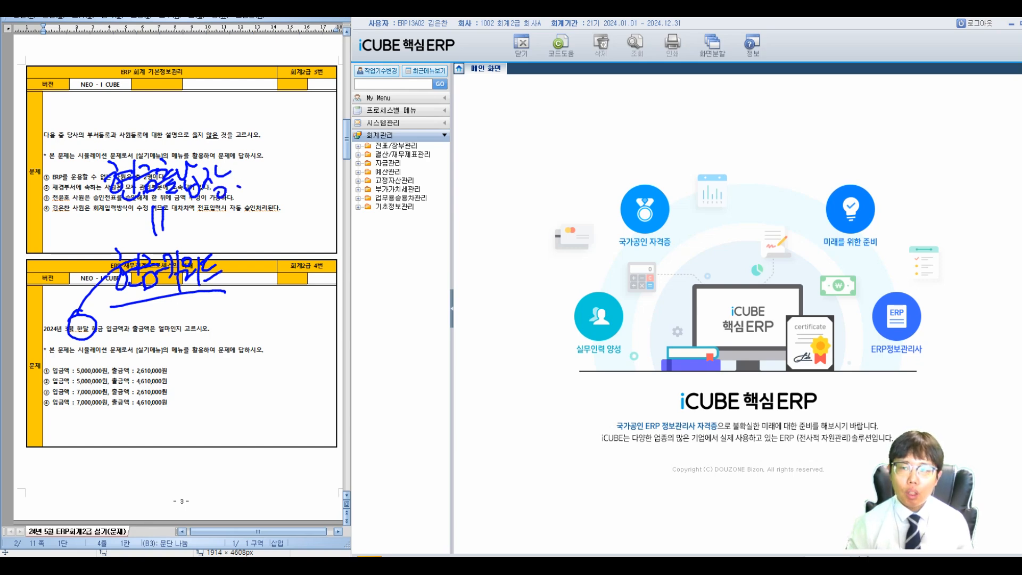
Open 현금출납장 under 전표/장부관리 and query the period 2024/03/01 to 2024/03/31.
left_click(358, 145)
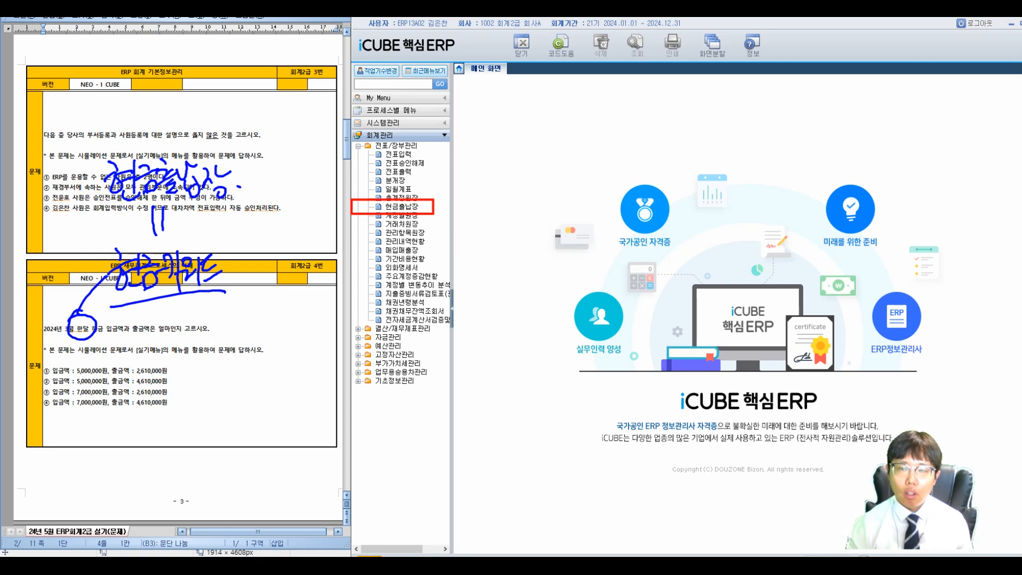
left_click(402, 207)
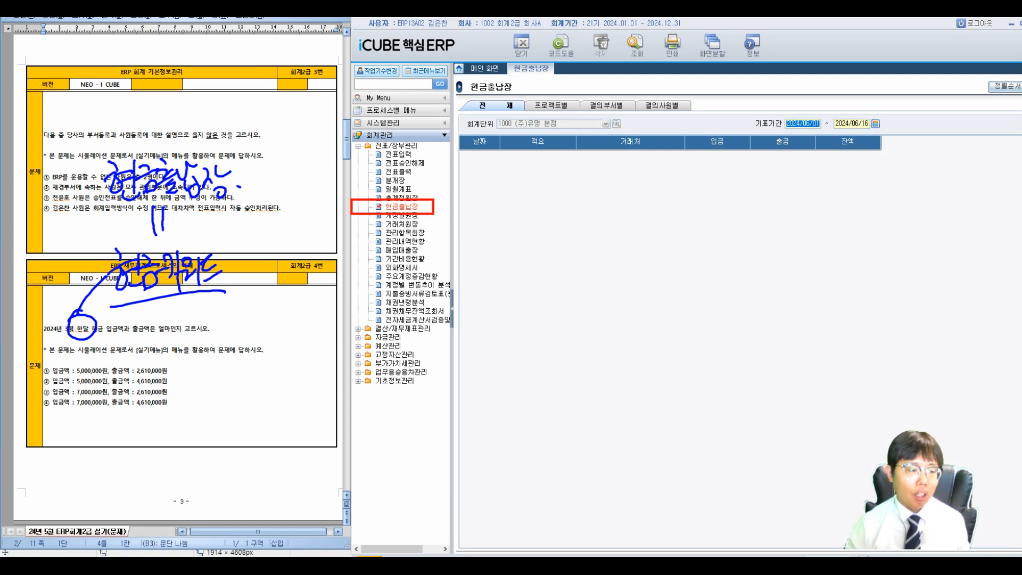
type("2024/03/01 ~ 202")
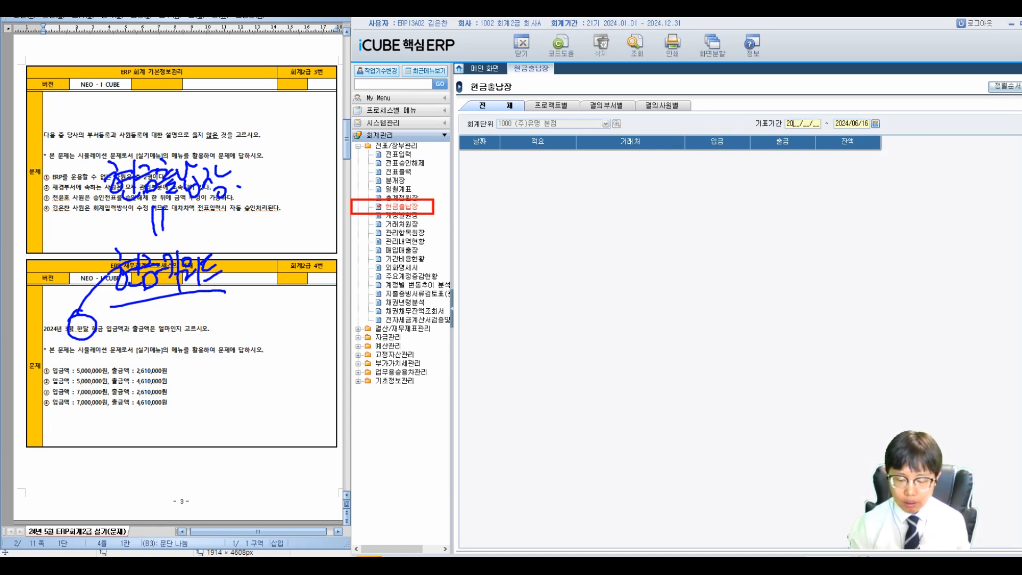
type("4/03/31")
key("Return")
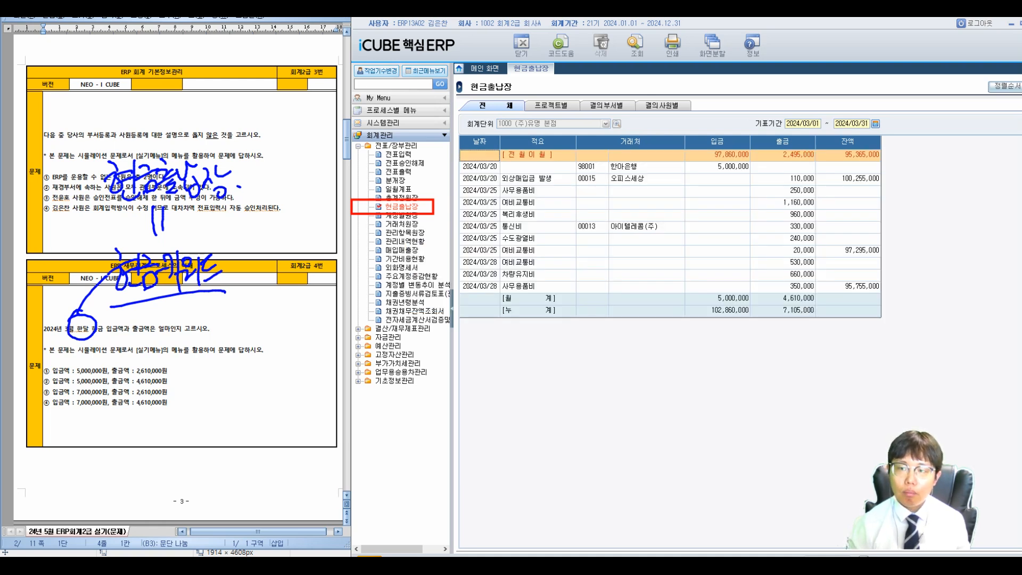
Box the 월계 label and its 입금 and 출금 amounts, and circle the matching 5,000,000원 and 4,610,000원 in question 4's choices.
left_click_drag(681, 291, 816, 305)
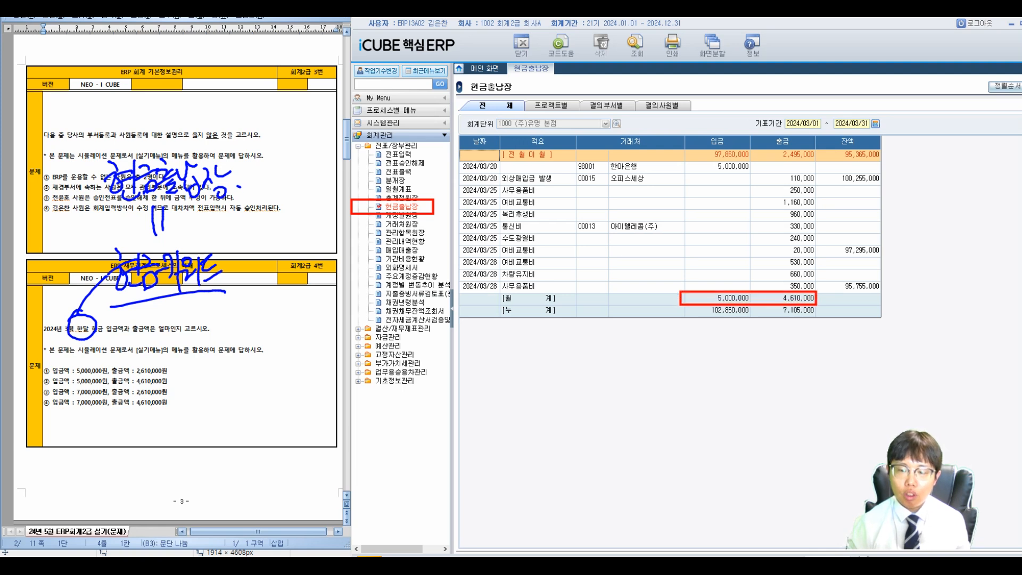
left_click_drag(486, 291, 566, 305)
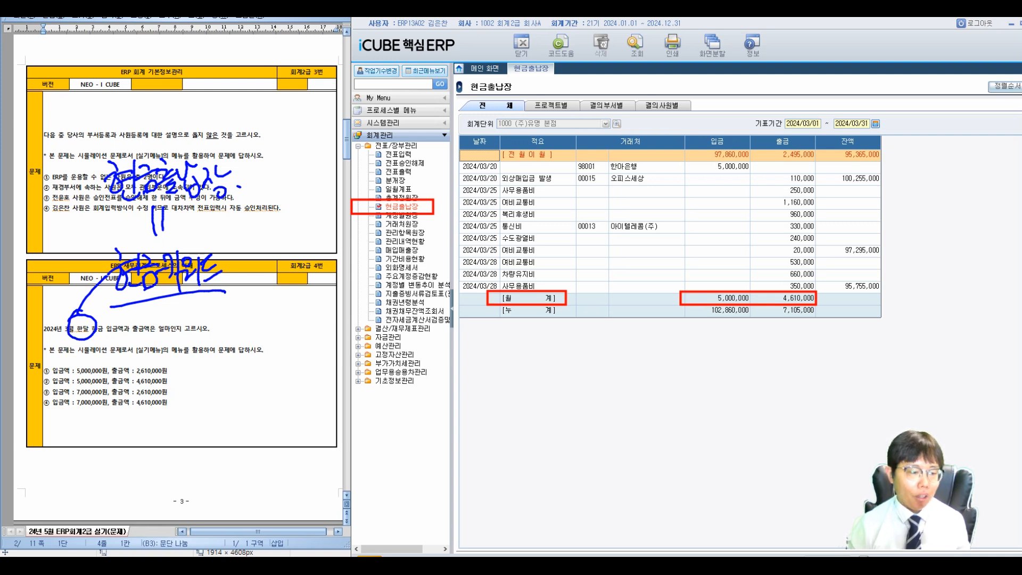
mouse_move(91, 360)
left_mouse_down()
mouse_move(82, 379)
mouse_move(79, 366)
left_mouse_up()
mouse_move(157, 370)
left_mouse_down()
mouse_move(149, 384)
mouse_move(160, 371)
left_mouse_up()
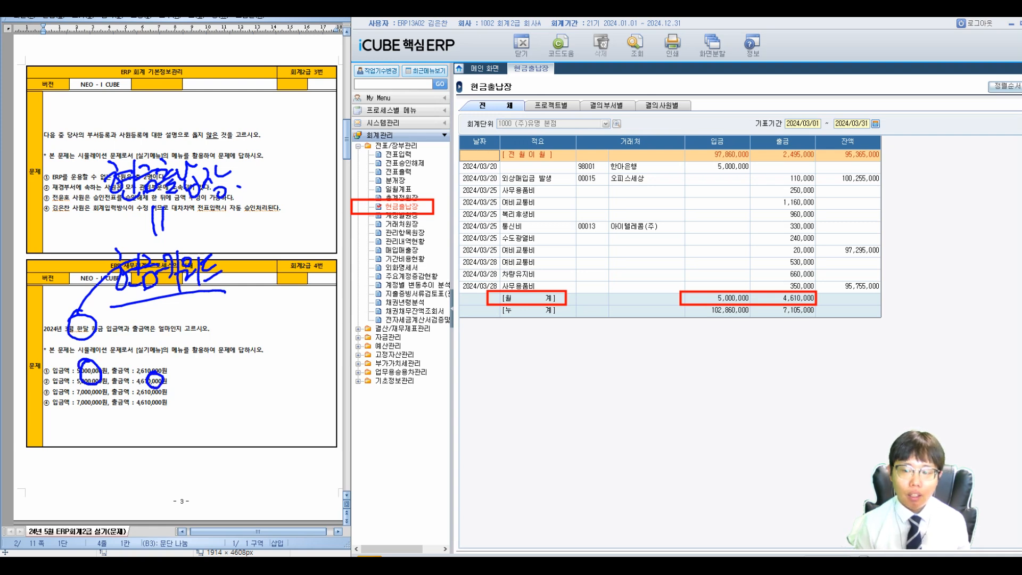
Handwrite the answer mark beside the header of question 4.
mouse_move(301, 285)
left_mouse_down()
mouse_move(329, 309)
mouse_move(317, 271)
left_mouse_up()
left_click_drag(253, 307, 272, 309)
left_click_drag(258, 317, 272, 317)
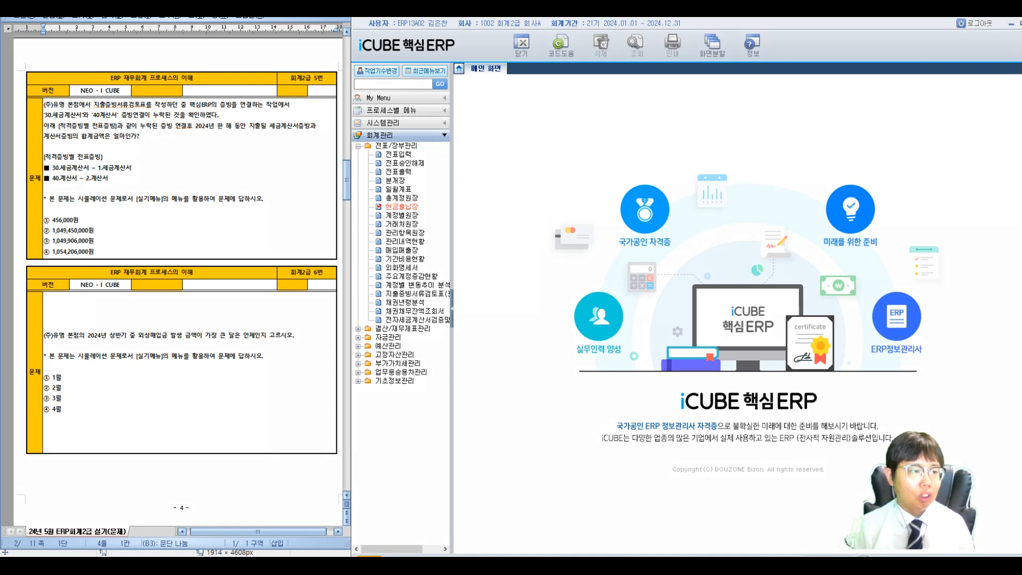
Circle 지출증빙서류검토표 in question 5 as the "키워드" and open the matching 지출증빙서류검토표(관리용) screen.
mouse_move(90, 112)
left_mouse_down()
mouse_move(131, 113)
mouse_move(136, 93)
mouse_move(82, 102)
mouse_move(102, 110)
left_mouse_up()
mouse_move(123, 71)
left_mouse_down()
mouse_move(136, 86)
mouse_move(156, 75)
mouse_move(157, 91)
mouse_move(181, 91)
mouse_move(189, 75)
mouse_move(121, 75)
left_mouse_up()
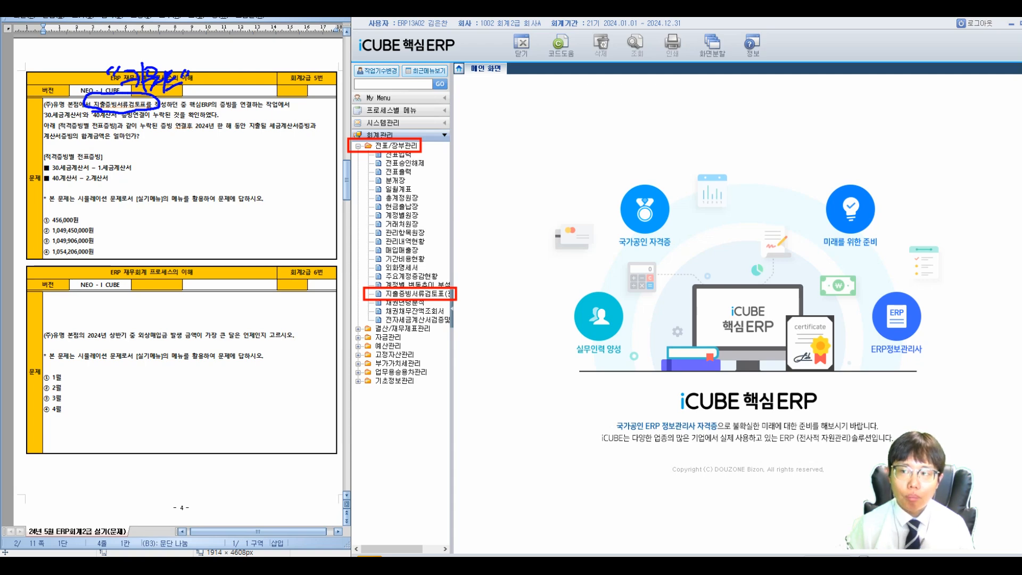
double_click(417, 294)
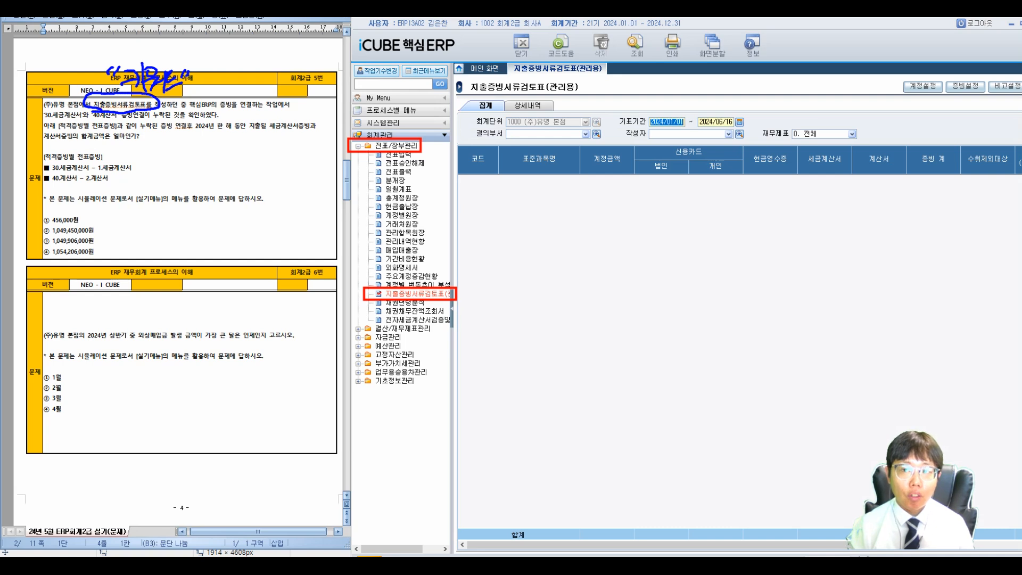
Underline the '30.세금계산서' and '40계산서' 증빙연결 wording of question 5 in red.
left_click(715, 122)
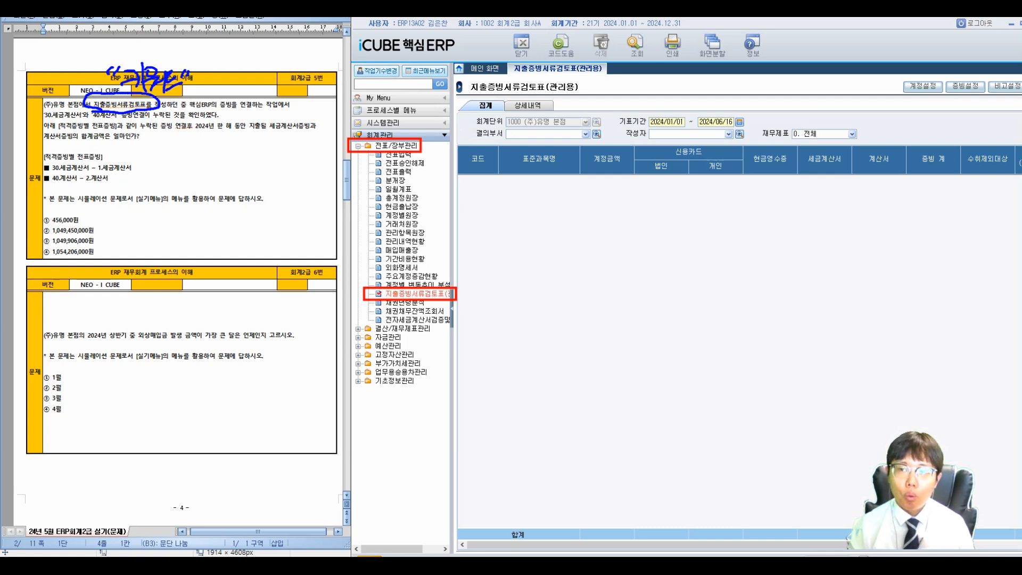
left_click_drag(40, 116, 149, 115)
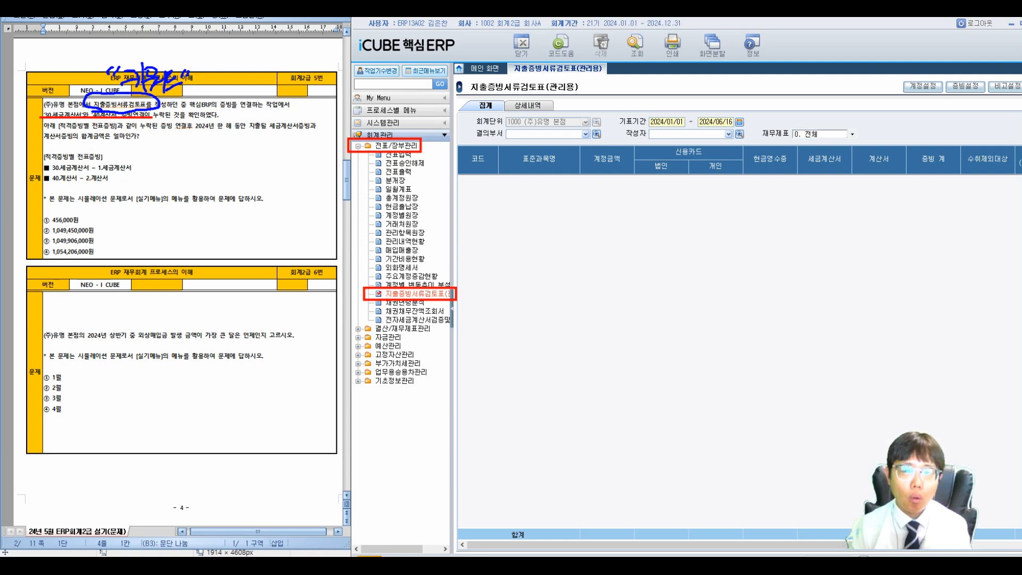
Set the 지출증빙서류검토표 기표기간 to 2024/01/01 - 2024/12/31 and query the report.
left_click(666, 122)
key("Tab")
type("20241")
key("BackSpace")
key("BackSpace")
key("BackSpace")
key("BackSpace")
key("BackSpace")
key("BackSpace")
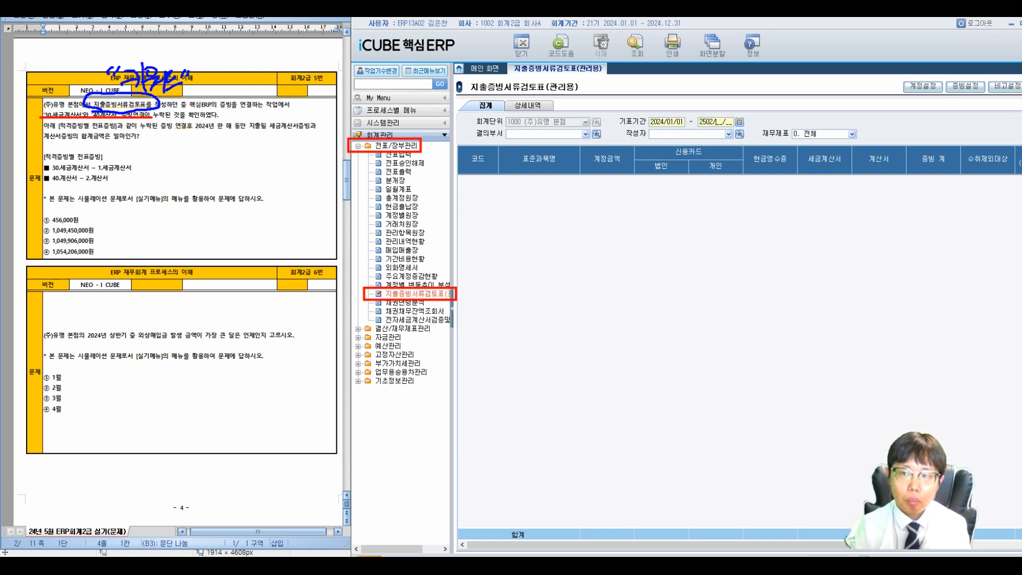
type("2024/1")
type("2/31")
key("Tab")
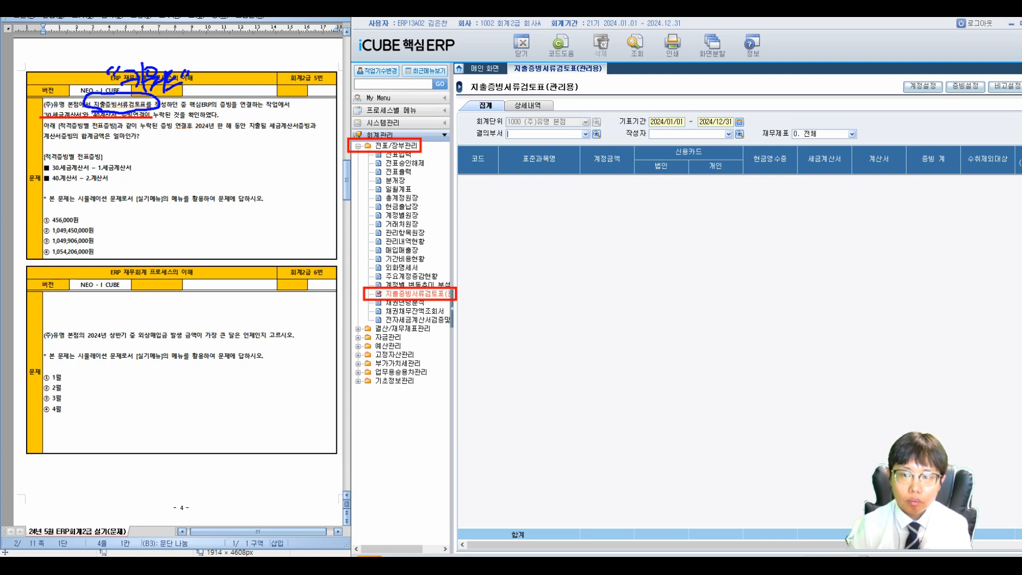
left_click(636, 43)
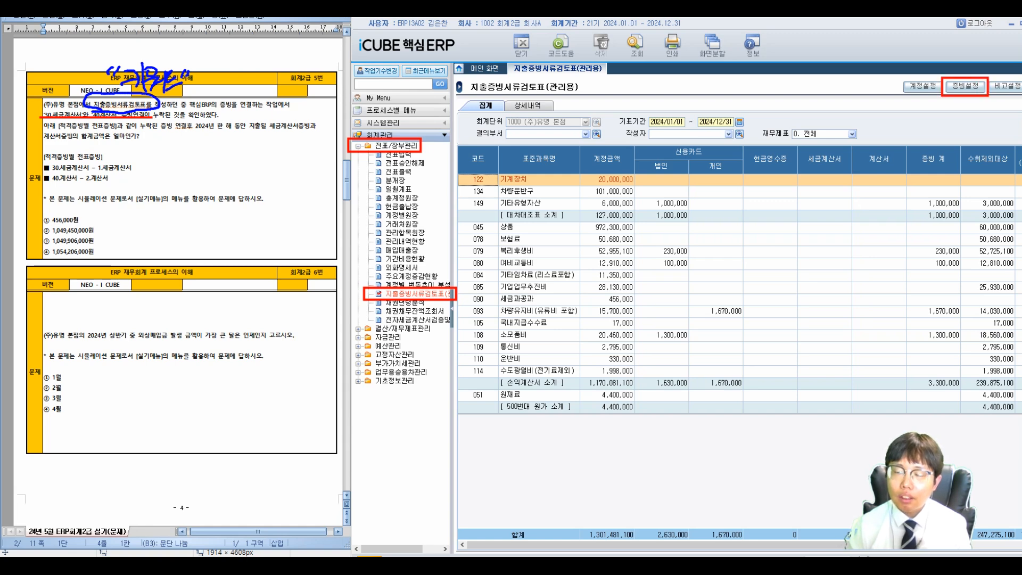
Open the 증빙설정 settings and examine which 증빙 is linked to each 적격증빙 code from 10 to 50.
left_click(965, 86)
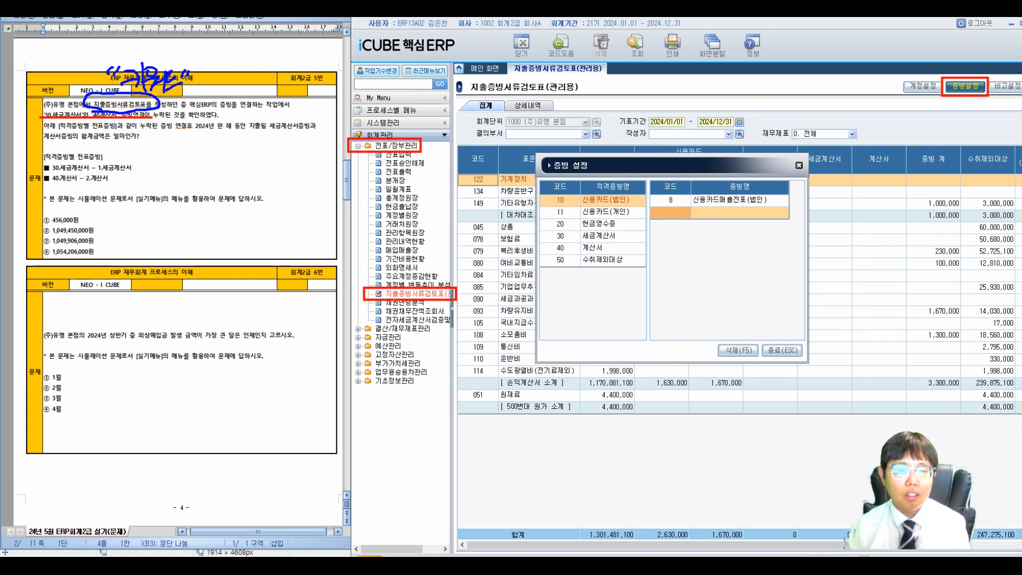
left_click(598, 235)
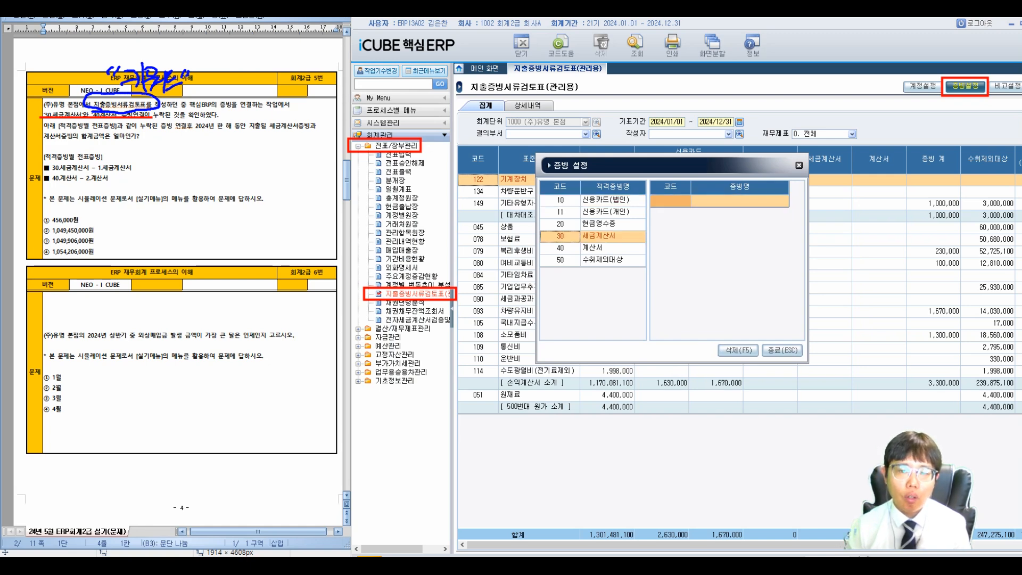
key("Down")
key("Up")
key("Up")
key("Up")
key("Up")
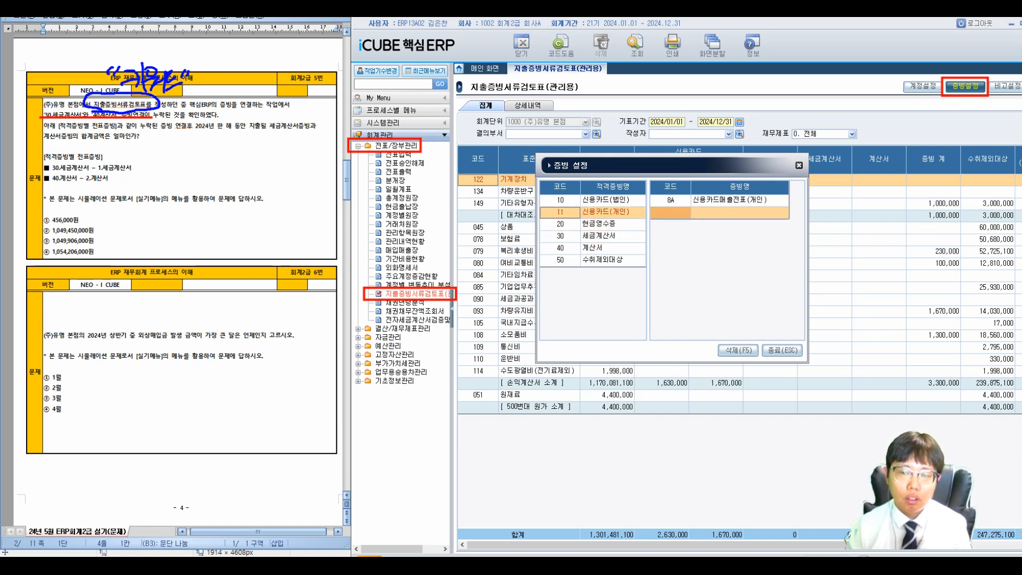
key("Down")
key("Down")
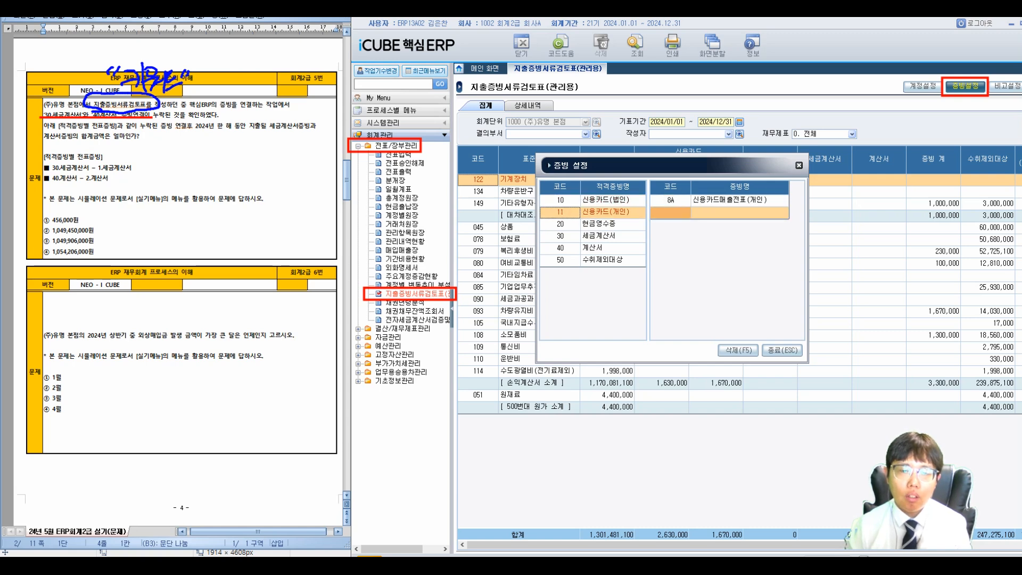
key("Down")
key("Down")
key("Down")
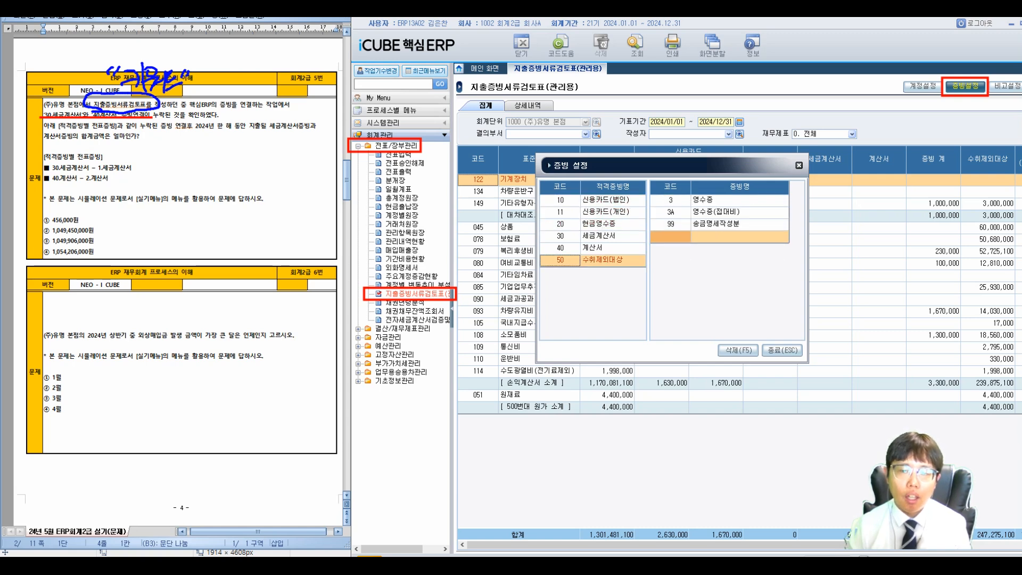
key("Up")
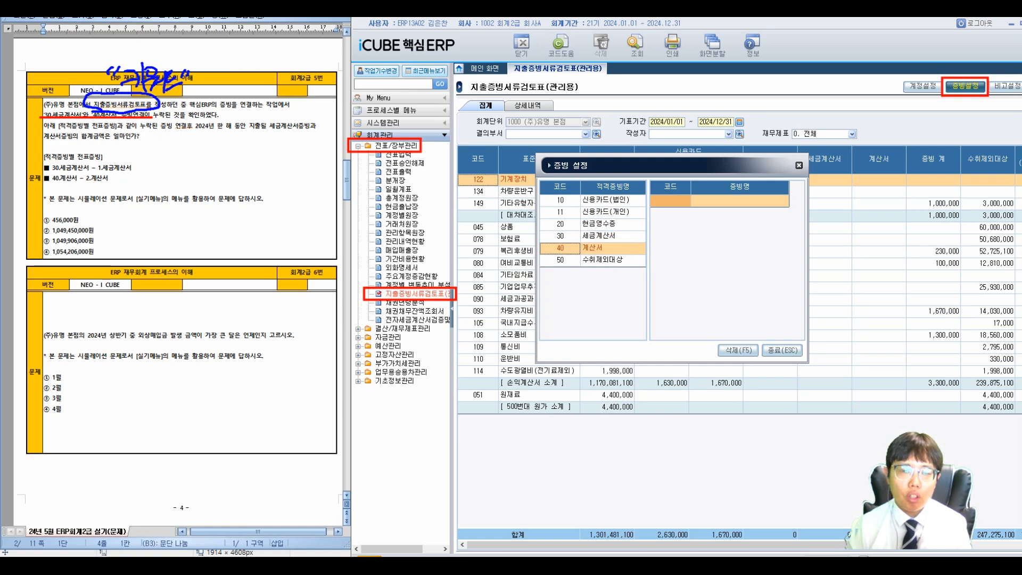
Link slip evidence 1.세금계산서 to the 30.세금계산서 적격증빙 using the code lookup.
key("Up")
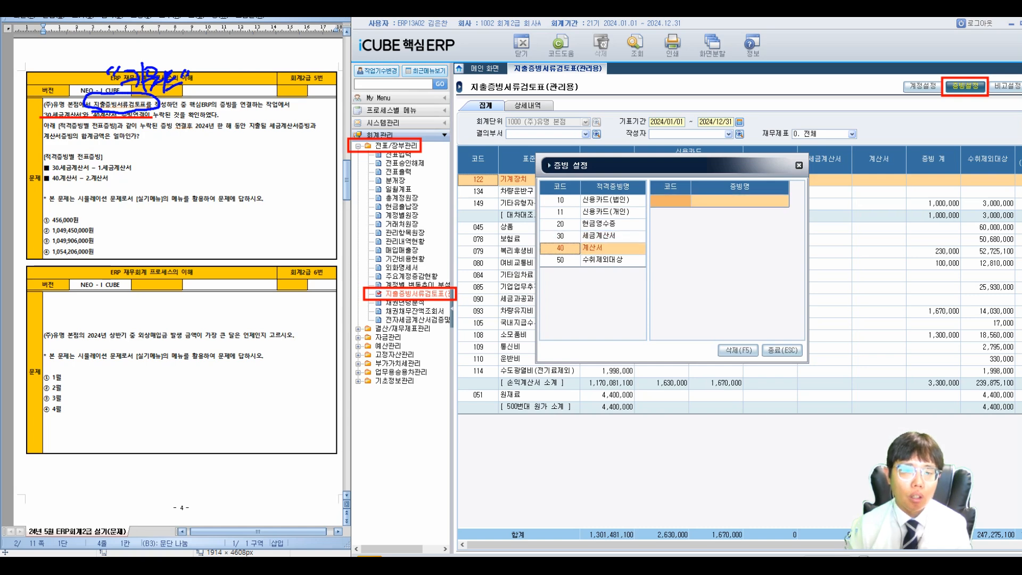
left_click(670, 200)
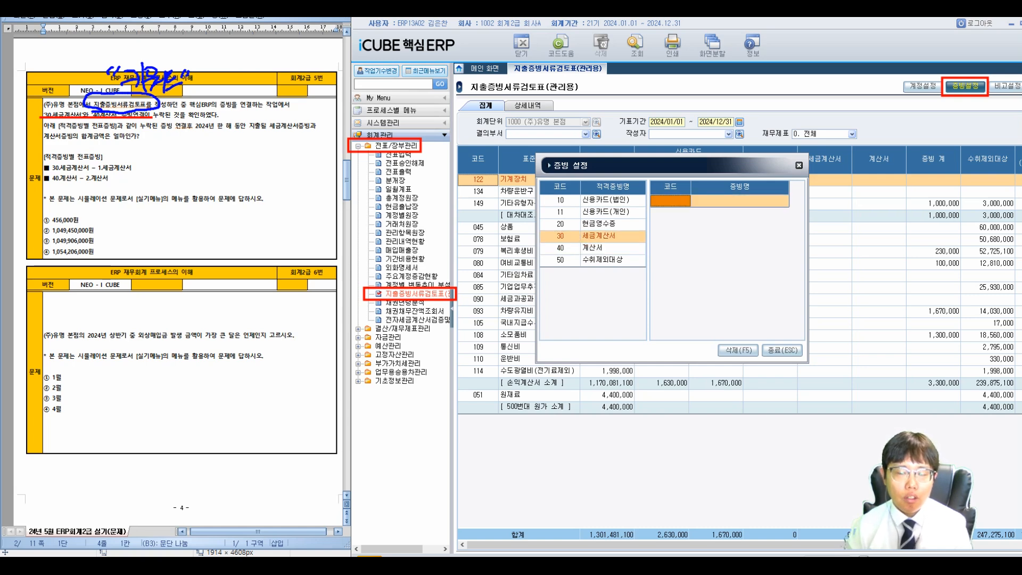
key("F2")
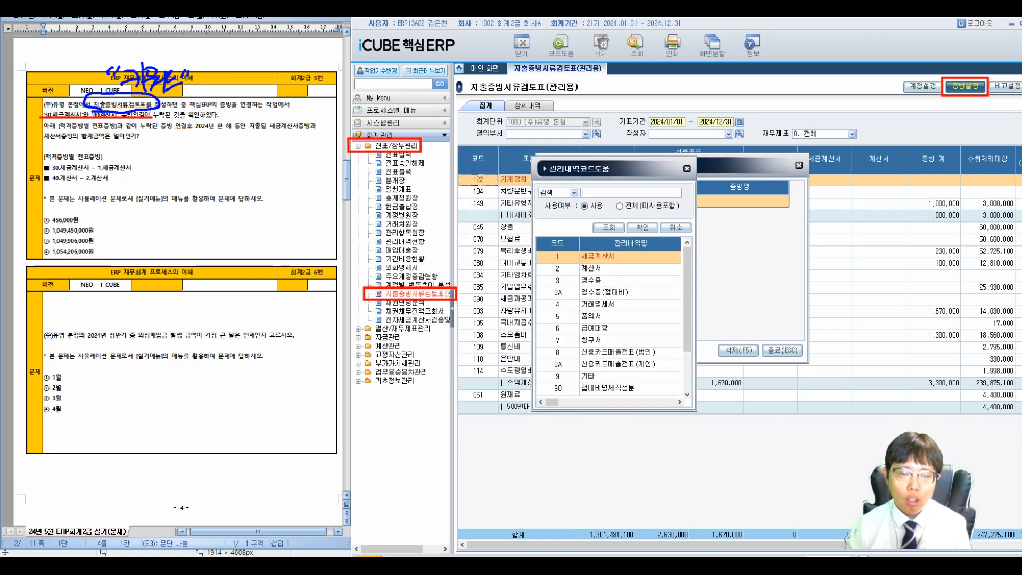
key("Return")
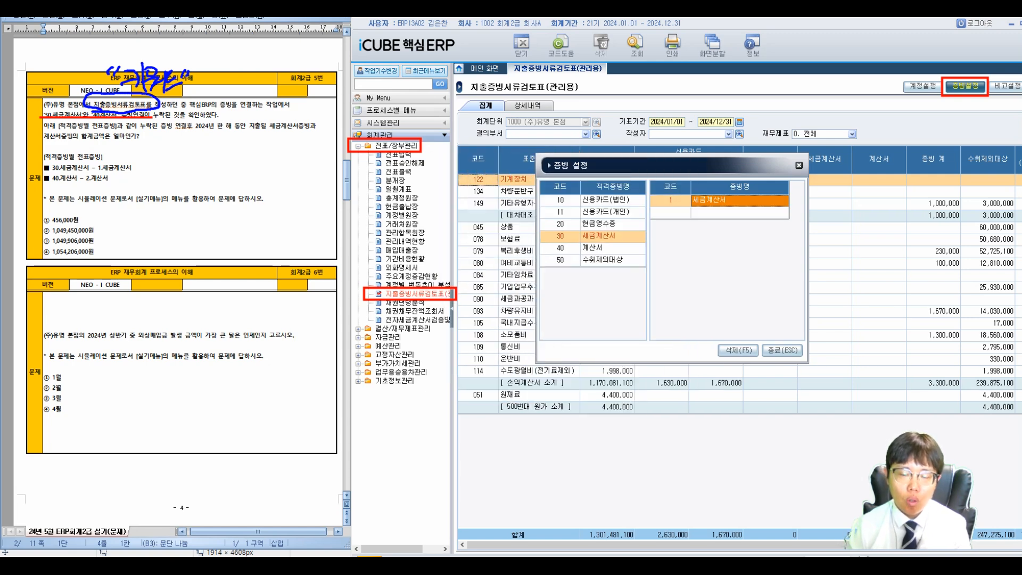
Link slip evidence 2.계산서 to the 40.계산서 적격증빙 using the code lookup.
left_click(596, 247)
left_click(670, 201)
key("F2")
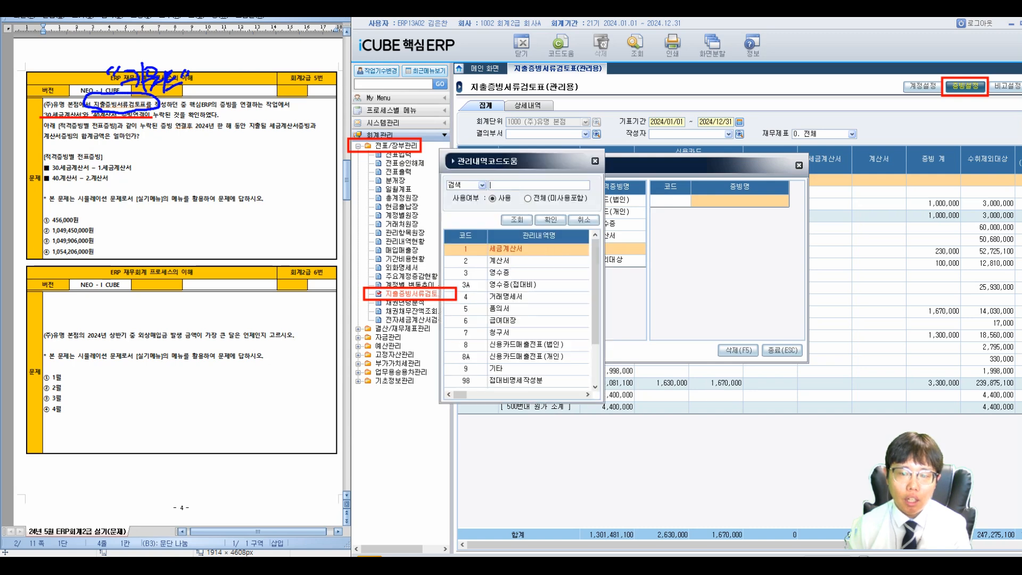
key("Down")
key("Return")
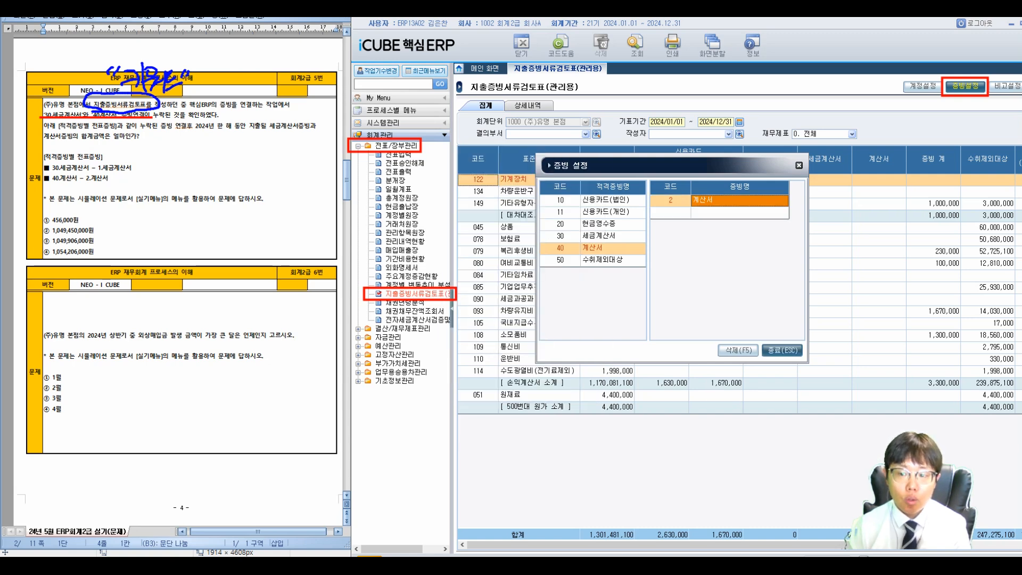
Leave the evidence settings and query the 지출증빙서류검토표 again, with the menu tree collapsed to show all columns.
key("Escape")
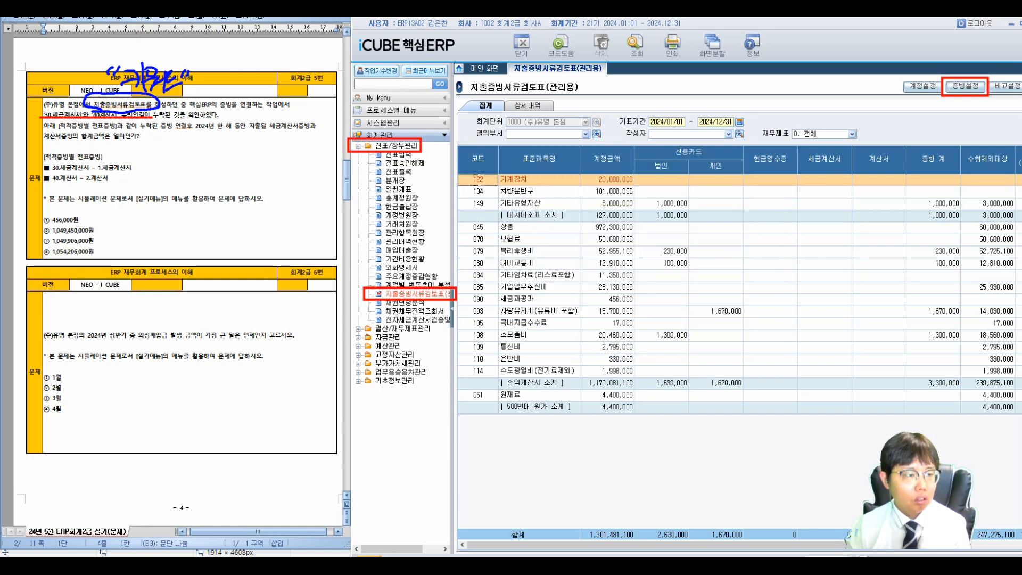
left_click(636, 43)
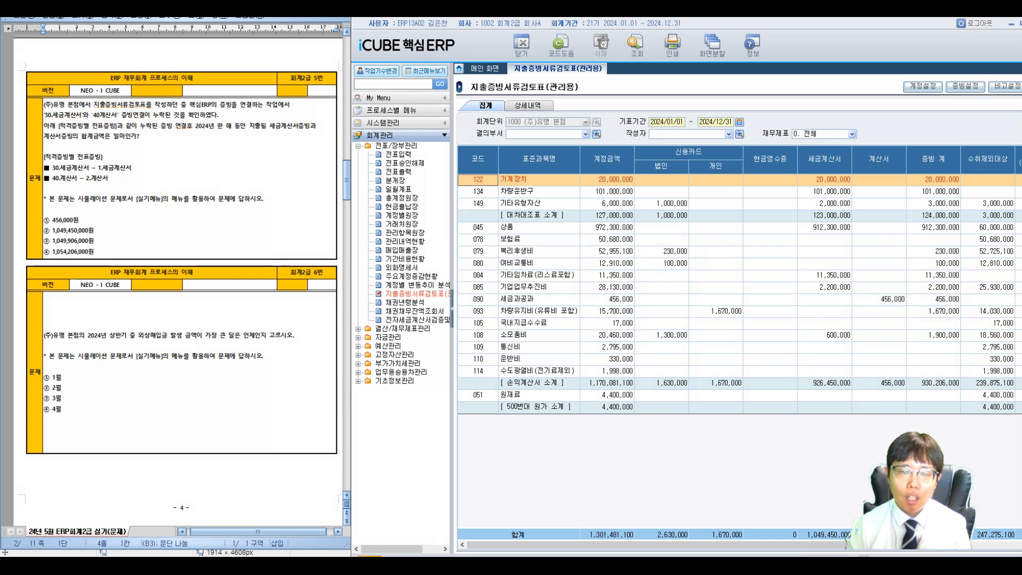
left_click(451, 307)
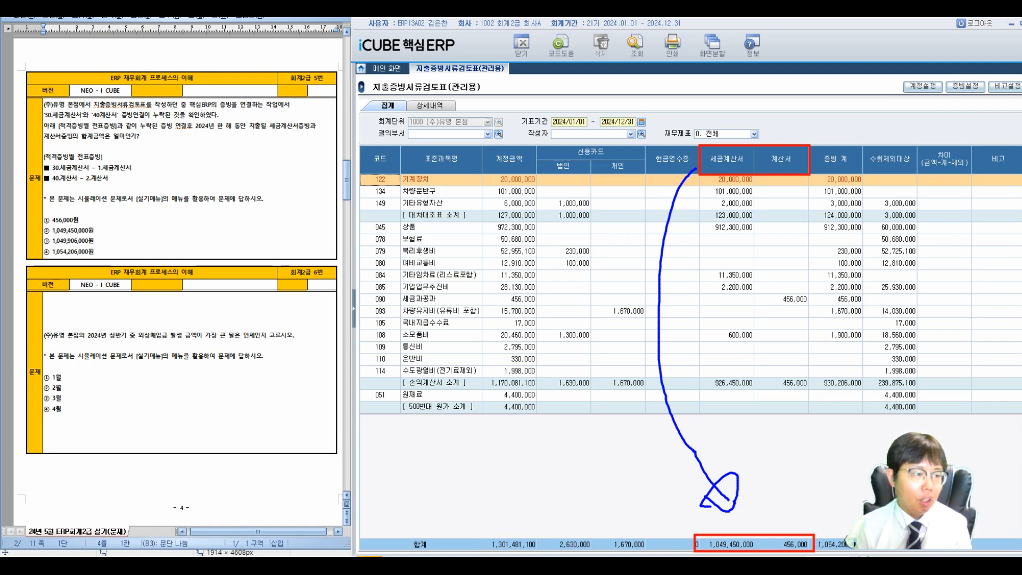
Mark up question 5's answer choices in blue pen and scribble a short note beside the first choices.
left_click_drag(36, 233, 74, 210)
mouse_move(49, 218)
left_mouse_down()
mouse_move(68, 241)
mouse_move(90, 226)
left_mouse_up()
left_click_drag(95, 210, 98, 232)
left_click_drag(100, 220, 111, 230)
left_click_drag(113, 220, 129, 218)
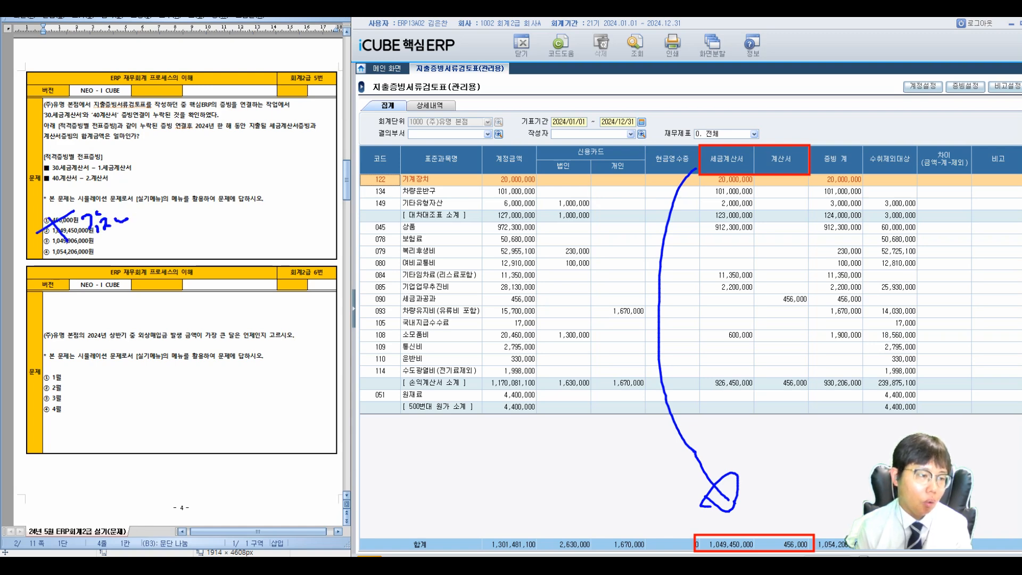
mouse_move(40, 246)
left_mouse_down()
mouse_move(60, 268)
mouse_move(44, 257)
left_mouse_up()
Handwrite "=" and a circled 3 as question 5's answer, and annotate above the 세금계산서 and 계산서 totals.
left_click_drag(289, 144, 314, 172)
left_click_drag(306, 125, 298, 124)
left_click_drag(242, 160, 262, 158)
left_click_drag(244, 173, 261, 170)
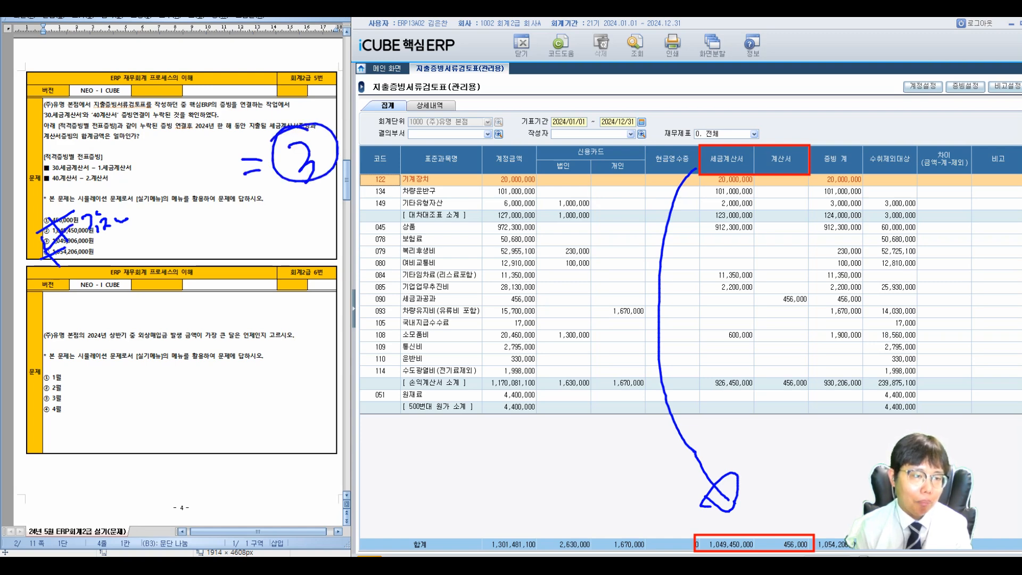
left_click_drag(770, 499, 771, 525)
left_click_drag(755, 526, 792, 517)
left_click(800, 524)
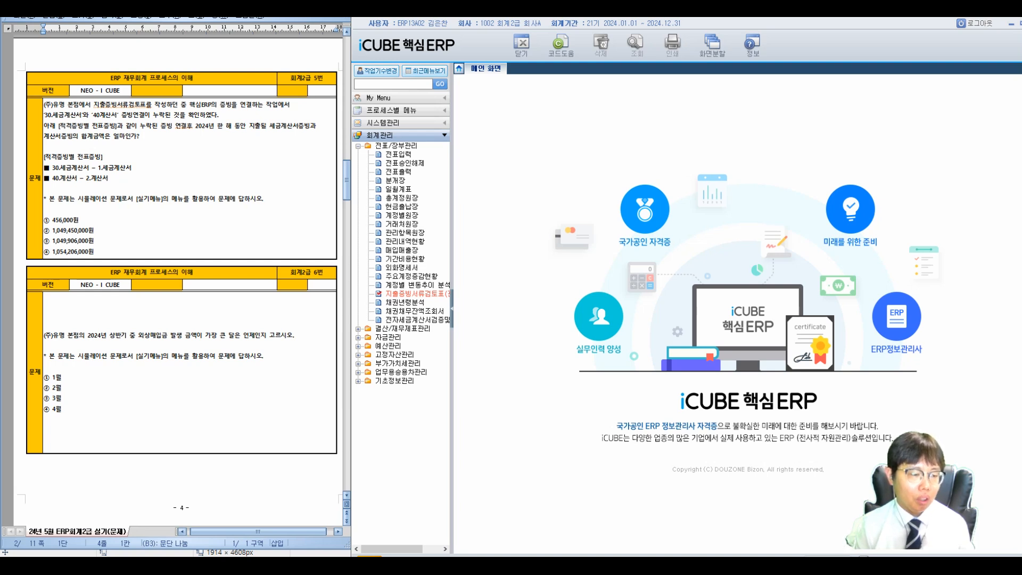
Handwrite "계정과목명 : 총계정원장." above the 상반기 중 외상매입금 wording of question 6.
mouse_move(138, 318)
left_mouse_down()
mouse_move(101, 337)
mouse_move(171, 345)
mouse_move(137, 314)
mouse_move(113, 320)
mouse_move(197, 221)
mouse_move(213, 253)
mouse_move(225, 254)
left_mouse_up()
mouse_move(229, 219)
left_mouse_down()
mouse_move(245, 264)
mouse_move(285, 245)
left_mouse_up()
left_click_drag(203, 283, 214, 281)
mouse_move(203, 292)
left_mouse_down()
mouse_move(218, 320)
mouse_move(234, 290)
mouse_move(269, 322)
mouse_move(285, 305)
mouse_move(282, 318)
mouse_move(323, 301)
left_mouse_up()
left_click_drag(314, 307, 313, 322)
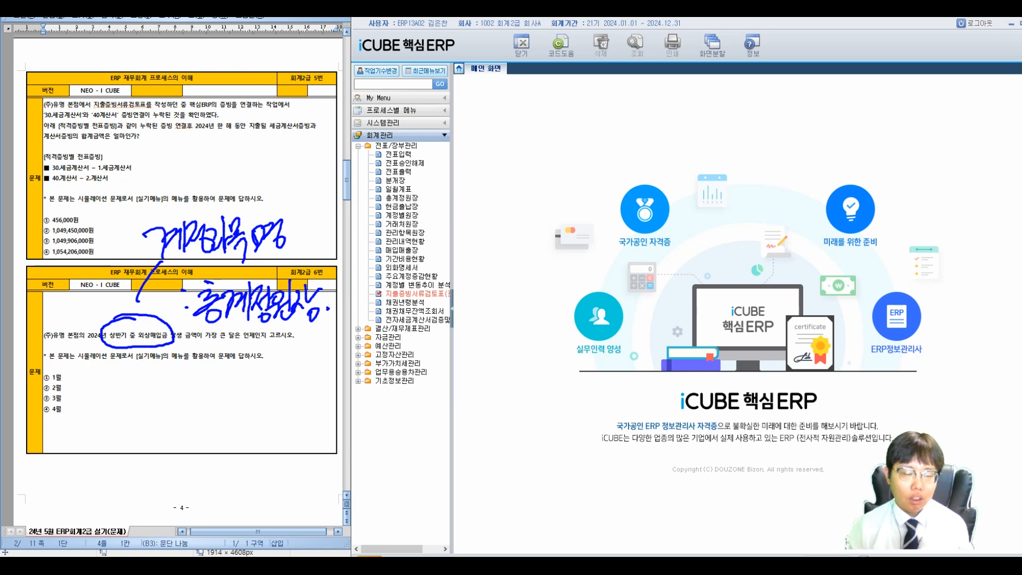
Box 전표/장부관리 and 총계정원장 in red and open the 총계정원장 screen.
left_click_drag(340, 140, 423, 151)
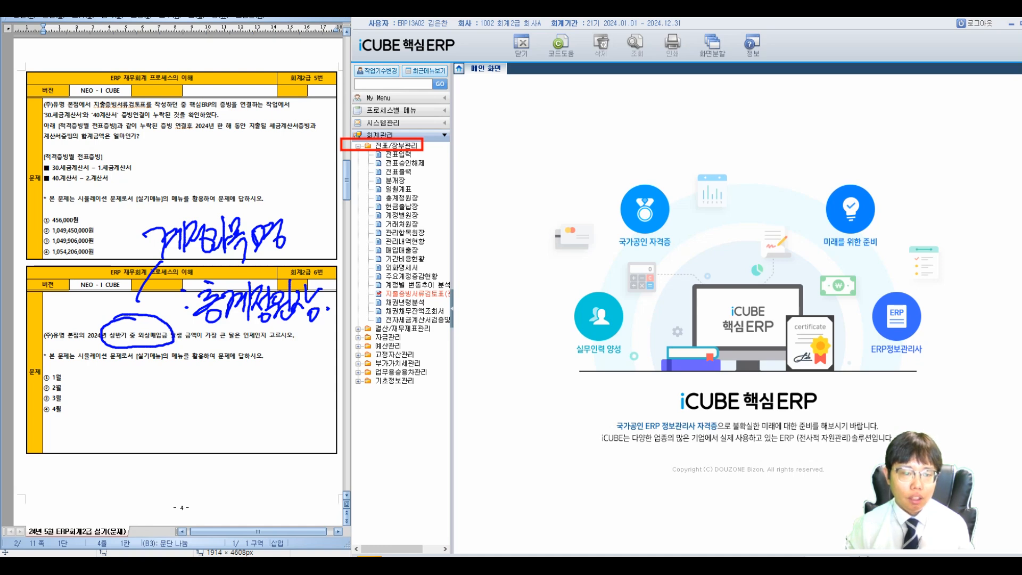
left_click_drag(363, 189, 425, 207)
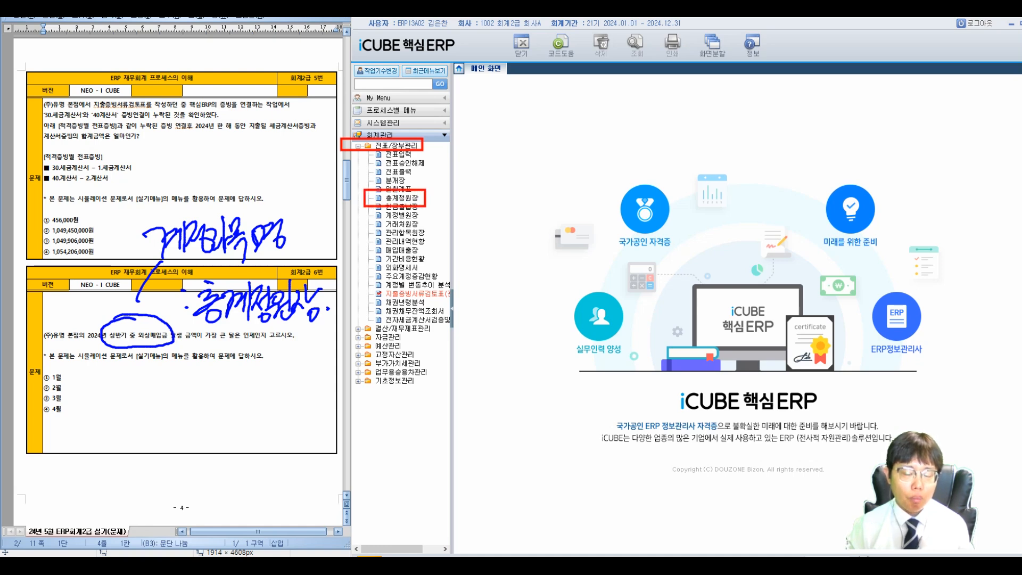
left_click(402, 197)
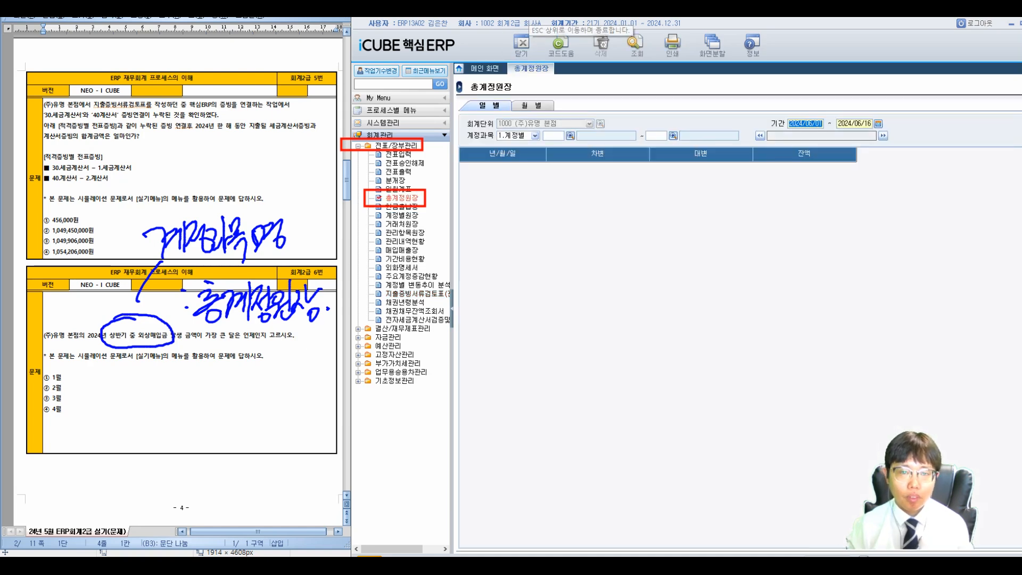
Query the 총계정원장 by month (월별) for 2024/01 to 2024/06 with account 25100 외상매입금.
left_click(531, 105)
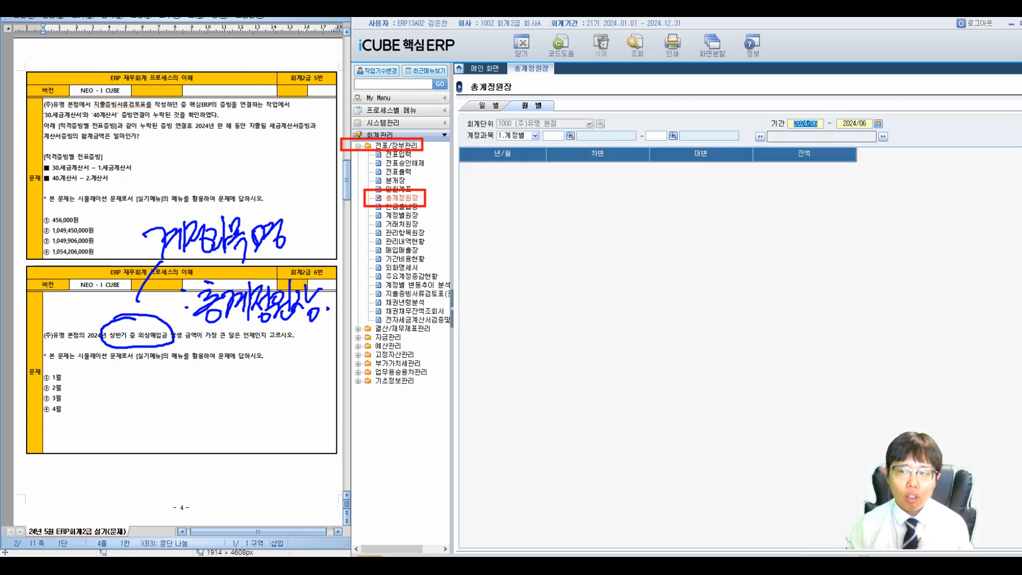
type("202401")
key("Return")
type("2024/06")
key("Return")
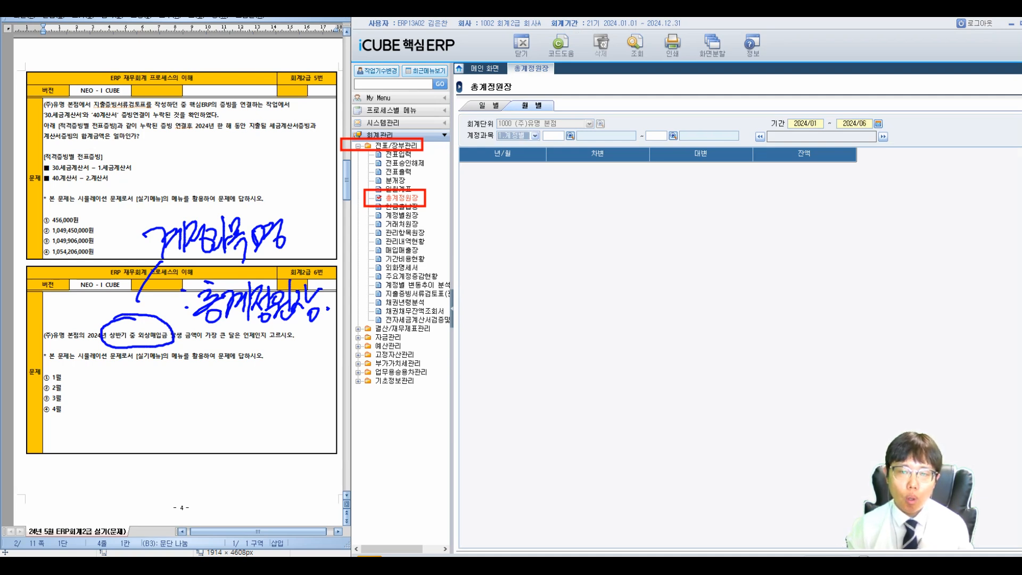
key("Return")
type("25100")
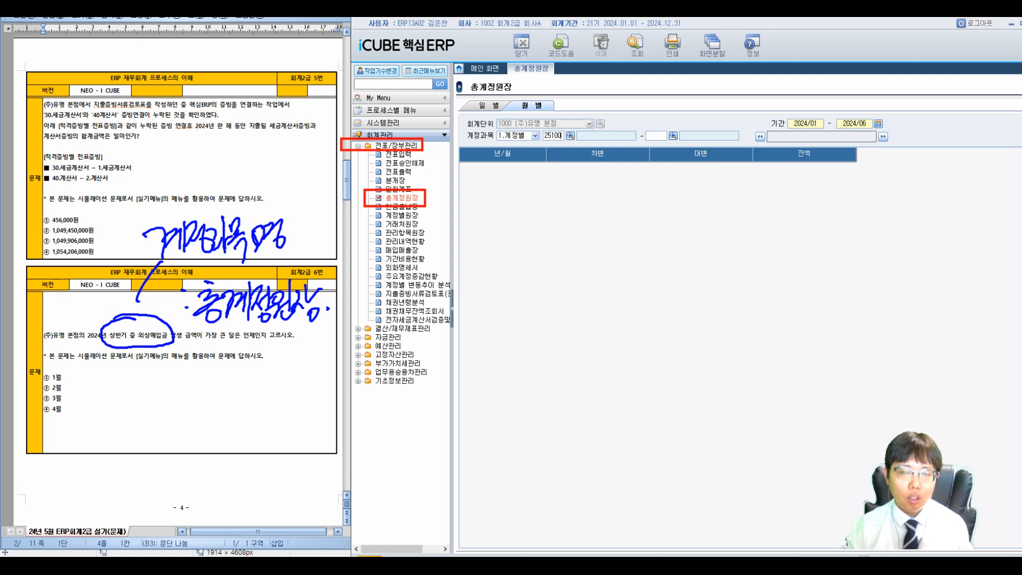
key("Return")
key("Return")
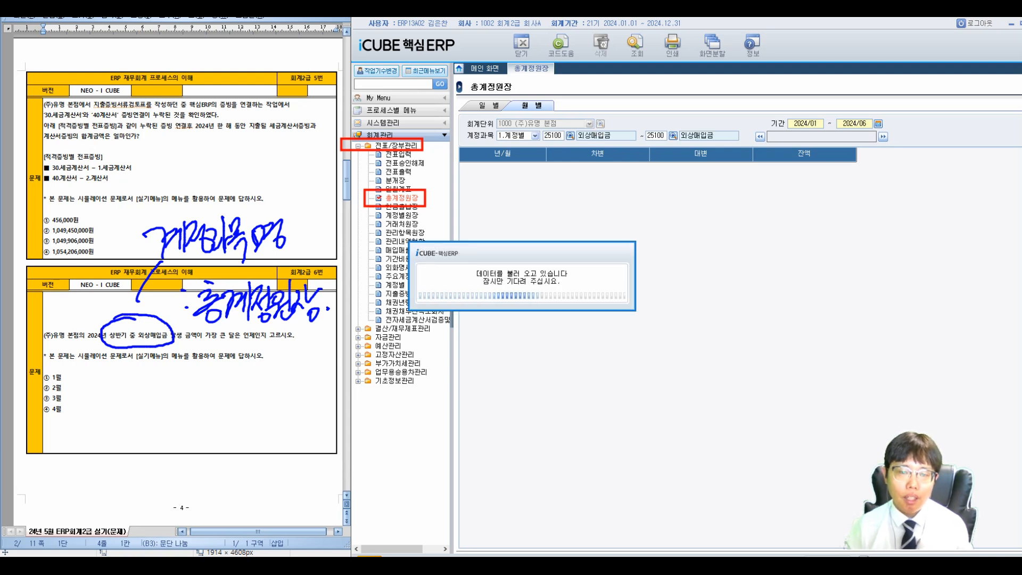
Box the ledger rows 2024/01 to 2024/05 in red and bracket the months 2024/01 to 2024/04.
mouse_move(461, 173)
left_mouse_down()
mouse_move(862, 230)
mouse_move(859, 220)
left_mouse_up()
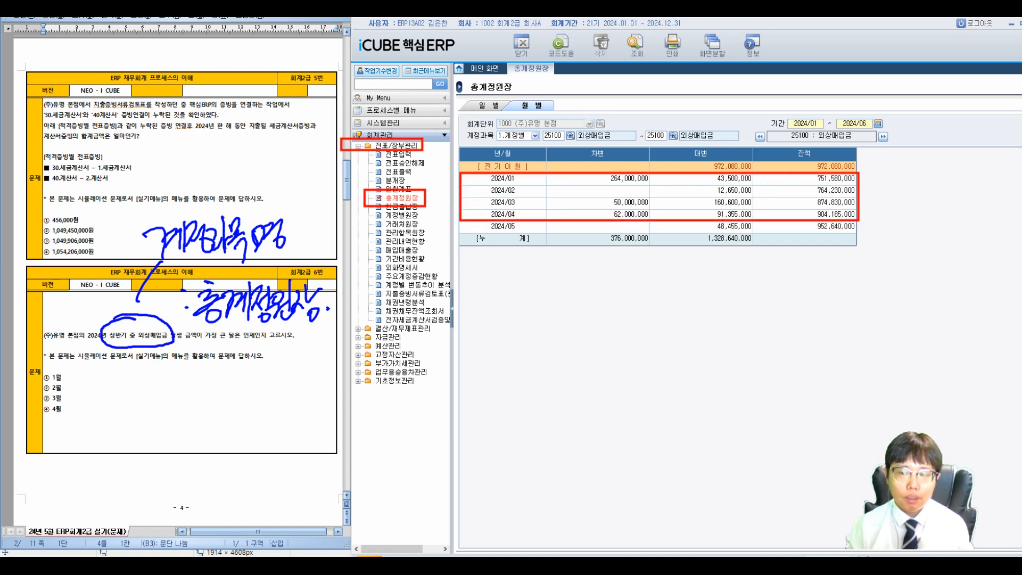
left_click_drag(859, 221, 859, 234)
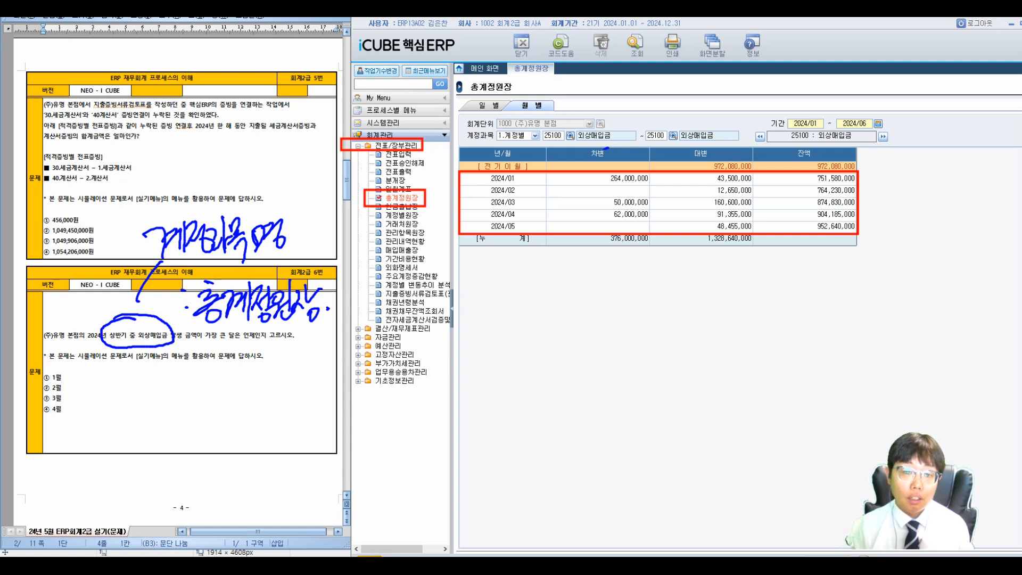
left_click_drag(517, 175, 517, 218)
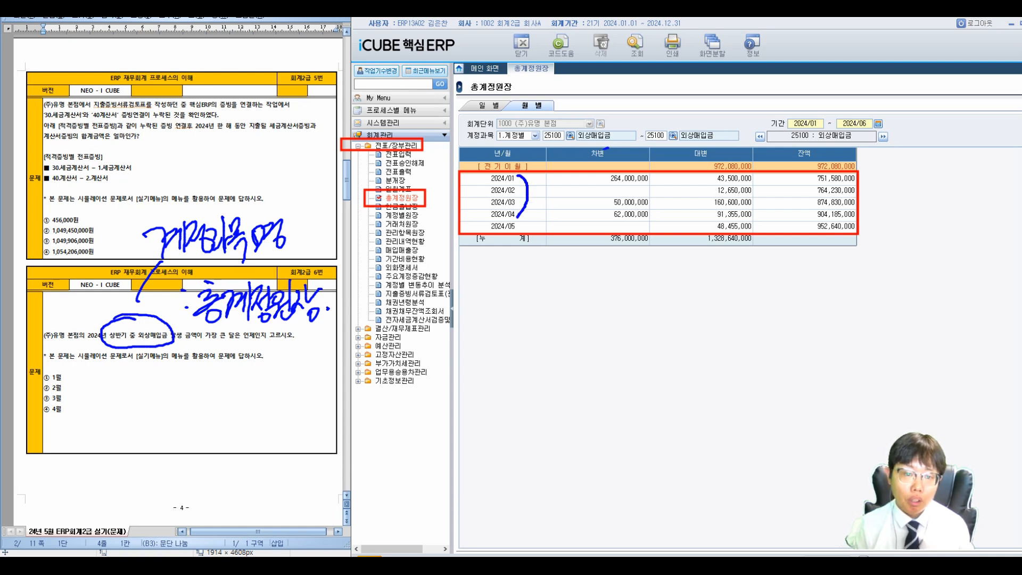
Handwrite "결제" under the 차변 column and a circled "발생" under the 대변 column, each with a connecting line.
left_click_drag(595, 241, 591, 290)
mouse_move(545, 318)
left_mouse_down()
mouse_move(557, 336)
mouse_move(568, 329)
left_mouse_up()
left_click_drag(569, 318, 572, 335)
left_click_drag(579, 316, 581, 350)
left_click_drag(578, 330, 594, 340)
left_click_drag(595, 320, 597, 353)
mouse_move(721, 236)
left_mouse_down()
mouse_move(716, 298)
mouse_move(683, 338)
mouse_move(720, 330)
mouse_move(734, 356)
left_mouse_up()
mouse_move(712, 296)
left_mouse_down()
mouse_move(673, 317)
mouse_move(715, 297)
left_mouse_up()
left_click_drag(679, 311, 686, 323)
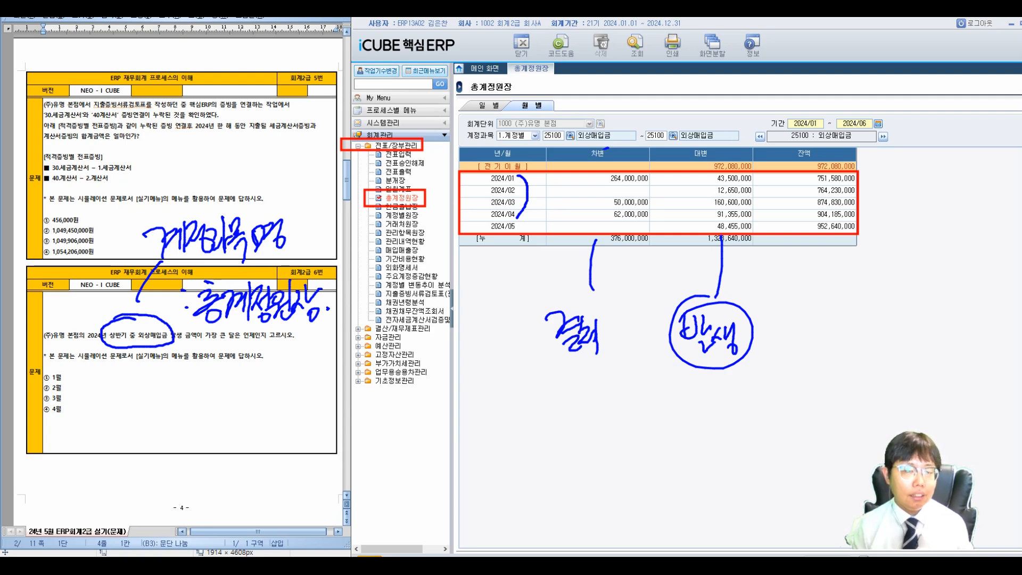
Tick and underline the 2024/03 대변 amount, tick choice ③ 3월 in question 6 and handwrite 3 as the answer.
mouse_move(699, 195)
left_mouse_down()
mouse_move(704, 202)
mouse_move(724, 177)
mouse_move(748, 202)
left_mouse_up()
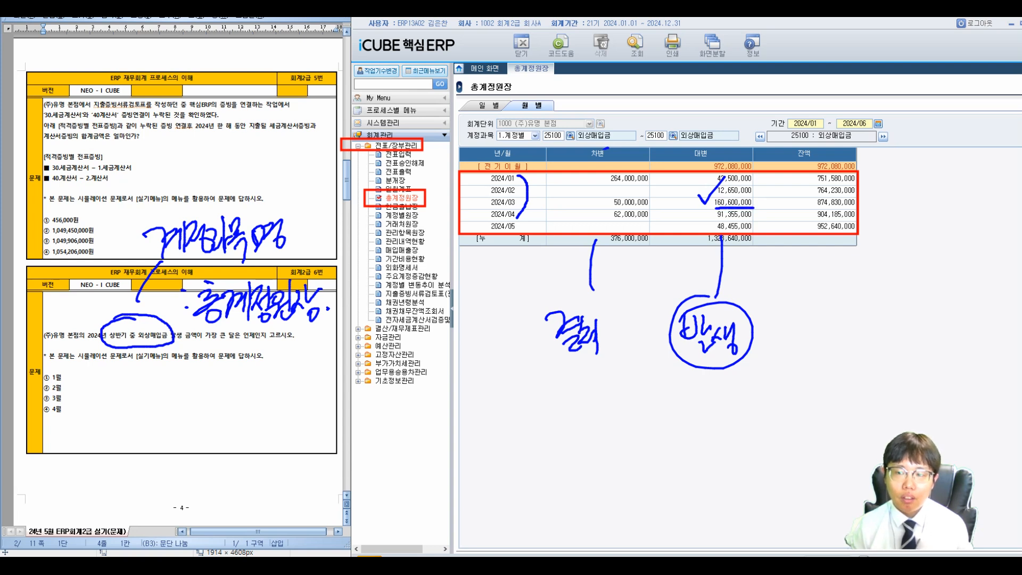
left_click_drag(40, 388, 71, 375)
mouse_move(224, 379)
left_mouse_down()
mouse_move(237, 401)
mouse_move(224, 420)
left_mouse_up()
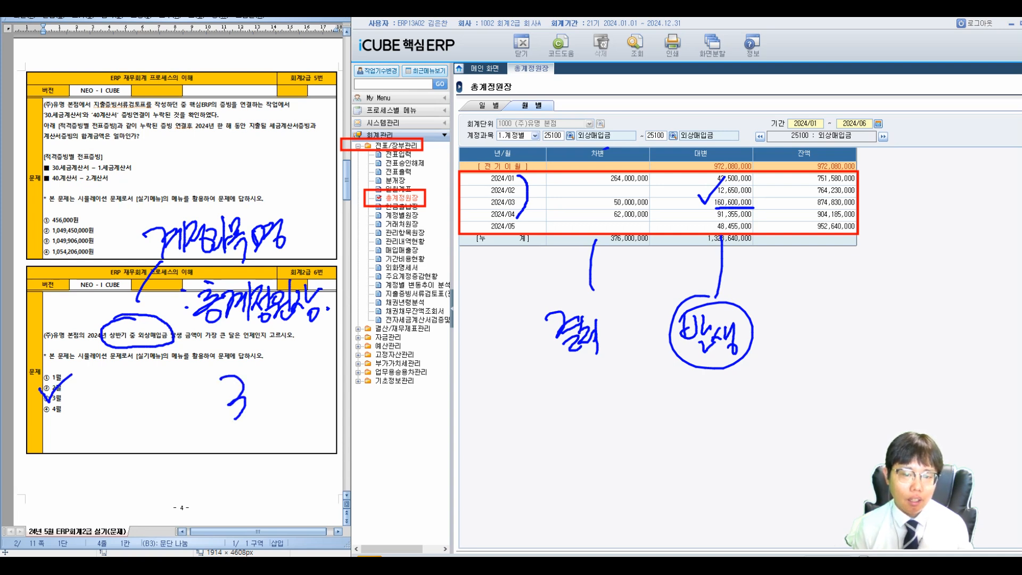
left_click_drag(250, 350, 226, 349)
left_click(158, 405)
left_click(156, 419)
mouse_move(160, 405)
left_mouse_down()
mouse_move(174, 403)
mouse_move(170, 417)
left_mouse_up()
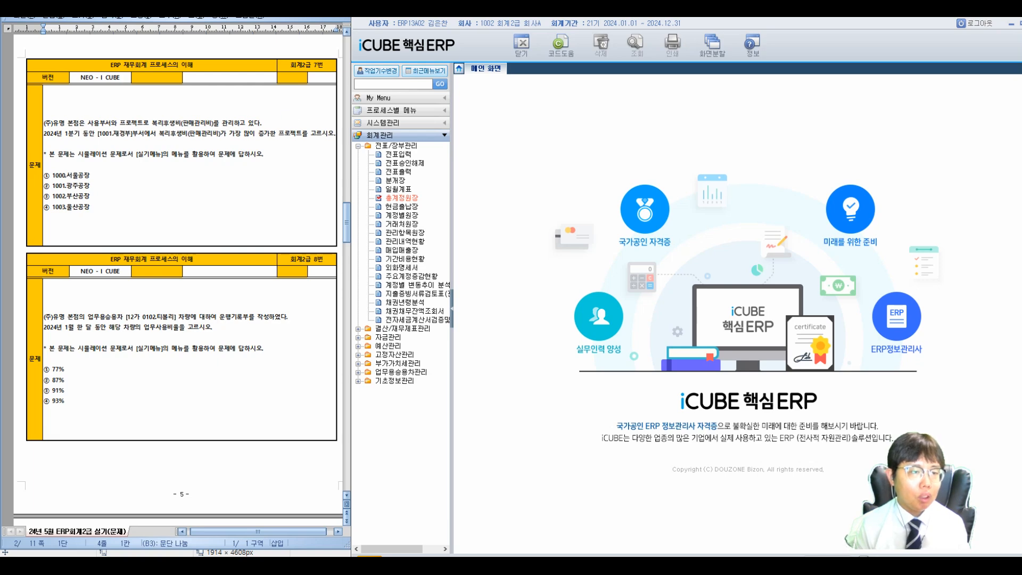
Circle 프로젝트를, 사용부서 and 프로젝트로 in question 7, bracket questions 7 and 8, and draw a line under 전표/장부관리.
mouse_move(292, 115)
left_mouse_down()
mouse_move(283, 151)
mouse_move(314, 125)
mouse_move(288, 114)
left_mouse_up()
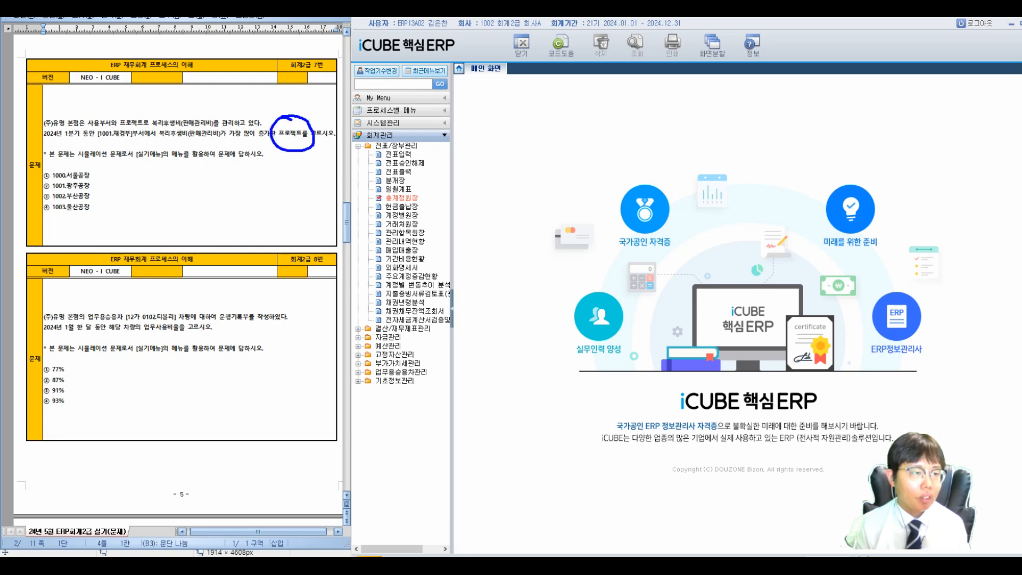
mouse_move(99, 108)
left_mouse_down()
mouse_move(87, 130)
mouse_move(119, 118)
mouse_move(100, 108)
mouse_move(152, 133)
mouse_move(137, 109)
left_mouse_up()
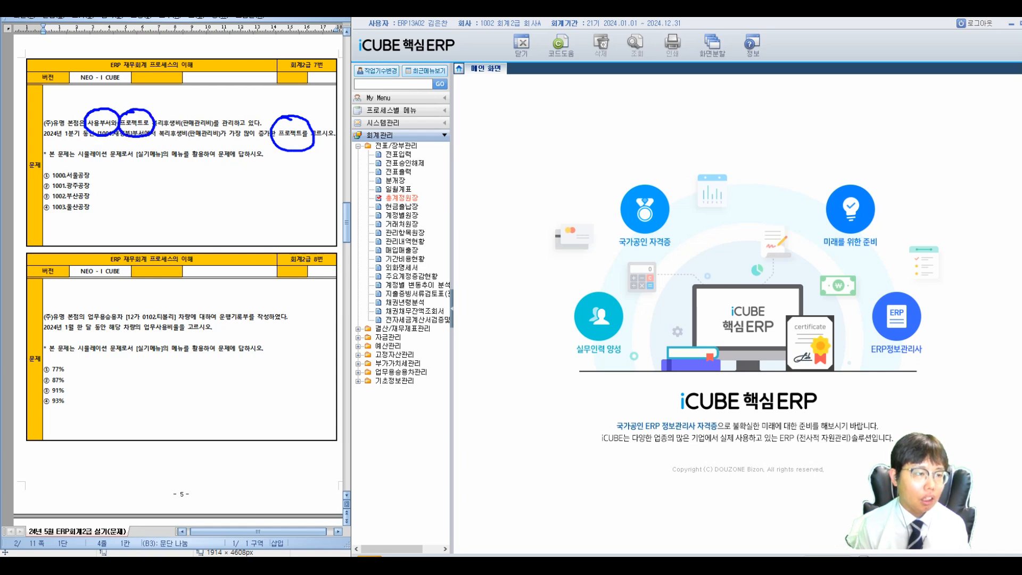
left_click_drag(323, 84, 325, 272)
left_click_drag(353, 154, 449, 152)
Handwrite "사용부서. 프로젝트 (관리항목)" across the upper part of the main screen and add an arrowhead to the line under 전표/장부관리.
mouse_move(485, 85)
left_mouse_down()
mouse_move(474, 115)
mouse_move(493, 102)
left_mouse_up()
mouse_move(493, 83)
left_mouse_down()
mouse_move(495, 121)
mouse_move(506, 101)
mouse_move(535, 100)
mouse_move(532, 120)
mouse_move(560, 118)
mouse_move(618, 86)
mouse_move(618, 106)
left_mouse_up()
left_click_drag(602, 113, 639, 99)
left_click_drag(628, 115, 652, 106)
left_click_drag(646, 91, 657, 116)
left_click_drag(663, 88, 675, 104)
left_click_drag(661, 109, 711, 121)
left_click_drag(724, 90, 742, 107)
left_click_drag(725, 106, 738, 113)
left_click_drag(743, 100, 768, 121)
left_click_drag(777, 85, 798, 106)
left_click_drag(782, 109, 792, 122)
left_click_drag(802, 87, 812, 101)
mouse_move(793, 112)
left_mouse_down()
mouse_move(817, 109)
mouse_move(821, 123)
left_mouse_up()
left_click_drag(826, 90, 839, 125)
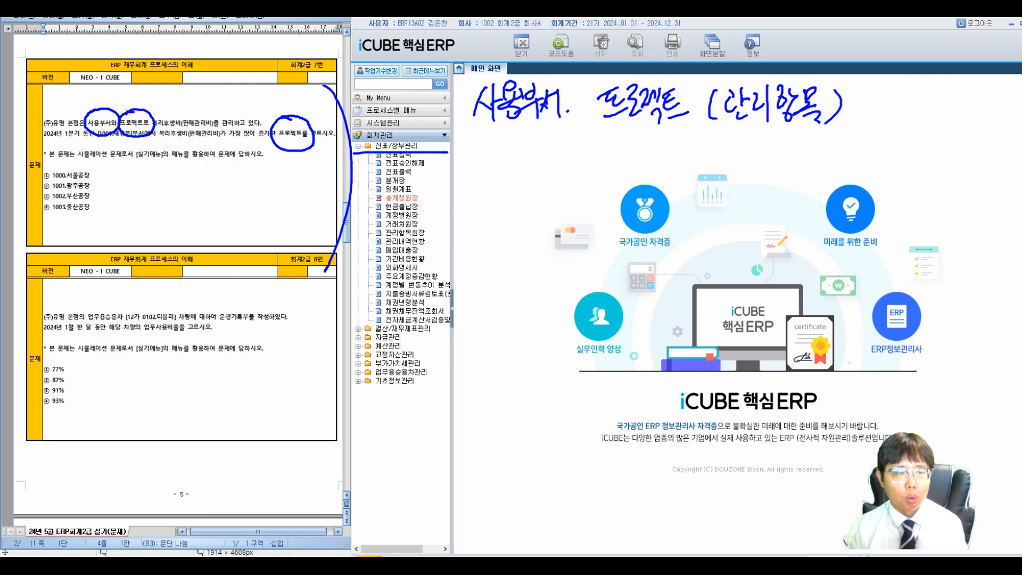
mouse_move(433, 136)
left_mouse_down()
mouse_move(450, 145)
mouse_move(431, 166)
mouse_move(447, 142)
left_mouse_up()
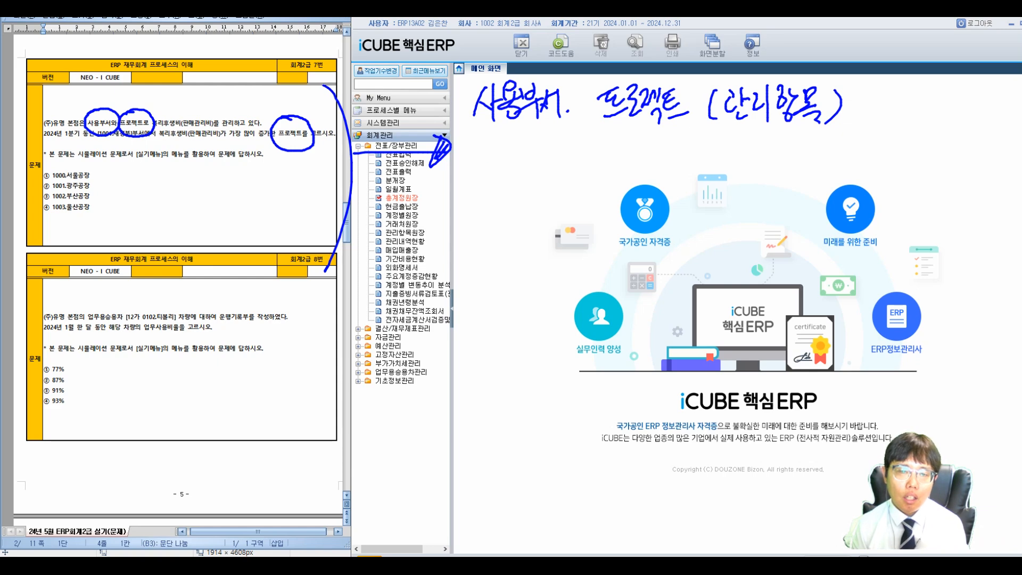
Handwrite the row "관리항목 … ① … 관리항목원장" with the number circled, below the first note.
mouse_move(475, 152)
left_mouse_down()
mouse_move(505, 185)
mouse_move(532, 152)
mouse_move(553, 184)
mouse_move(566, 173)
mouse_move(577, 189)
left_mouse_up()
left_click(621, 168)
left_click(639, 170)
left_click(658, 166)
left_click_drag(686, 150, 687, 182)
mouse_move(684, 144)
left_mouse_down()
mouse_move(697, 184)
mouse_move(702, 173)
left_mouse_up()
left_click(744, 163)
left_click(763, 166)
left_click_drag(780, 164, 780, 172)
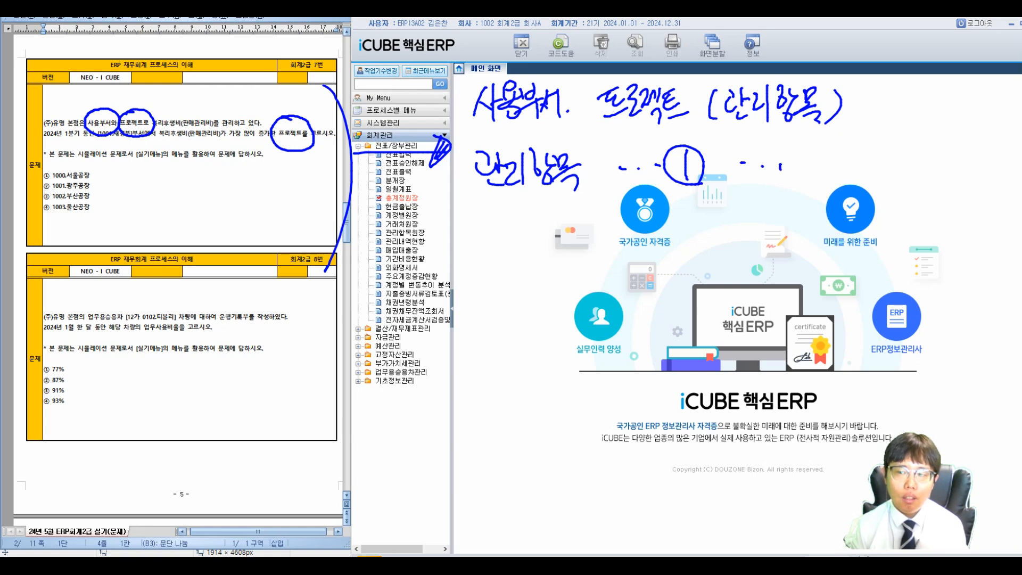
left_click_drag(809, 140, 848, 183)
mouse_move(855, 143)
left_mouse_down()
mouse_move(883, 176)
mouse_move(881, 189)
left_mouse_up()
mouse_move(886, 148)
left_mouse_down()
mouse_move(912, 178)
mouse_move(921, 170)
left_mouse_up()
left_click_drag(924, 153, 936, 184)
left_click_drag(941, 182, 943, 189)
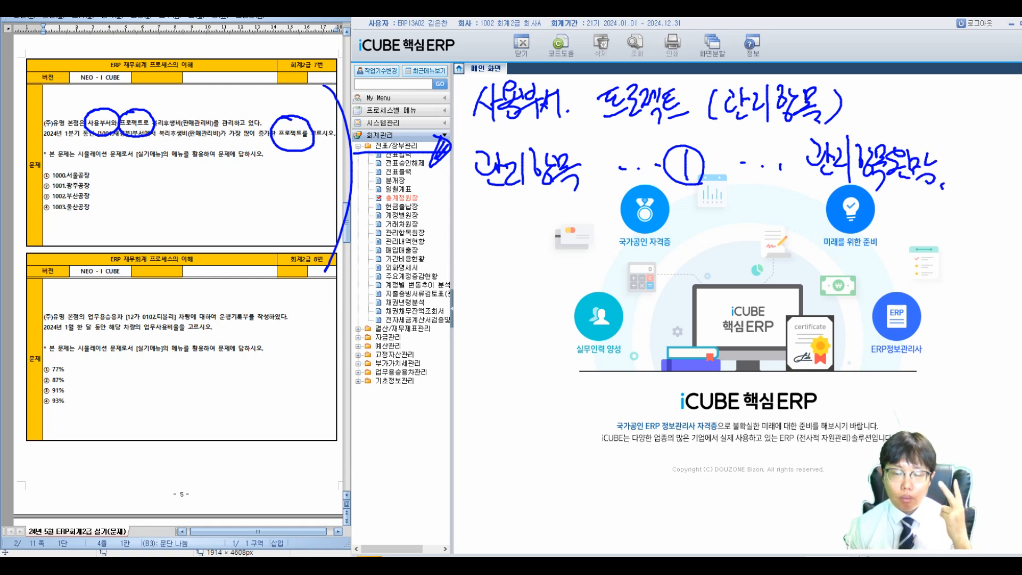
Handwrite the row "관리항목 … ② … 관리내역현황" with the number circled, below the ① row.
left_click_drag(481, 210, 494, 238)
left_click_drag(500, 206, 508, 249)
left_click_drag(506, 220, 526, 256)
mouse_move(533, 208)
left_mouse_down()
mouse_move(551, 248)
mouse_move(568, 241)
mouse_move(572, 258)
left_mouse_up()
left_click_drag(620, 233, 623, 243)
mouse_move(623, 244)
left_mouse_down()
mouse_move(705, 242)
mouse_move(690, 213)
left_mouse_up()
left_click_drag(760, 234, 814, 237)
left_click_drag(880, 213, 887, 228)
left_click_drag(875, 220, 900, 237)
left_click_drag(883, 238, 909, 240)
mouse_move(914, 207)
left_mouse_down()
mouse_move(919, 250)
mouse_move(934, 235)
left_mouse_up()
mouse_move(934, 213)
left_mouse_down()
mouse_move(944, 244)
mouse_move(964, 228)
mouse_move(965, 251)
left_mouse_up()
left_click_drag(881, 266, 900, 285)
mouse_move(892, 261)
left_mouse_down()
mouse_move(917, 287)
mouse_move(948, 285)
left_mouse_up()
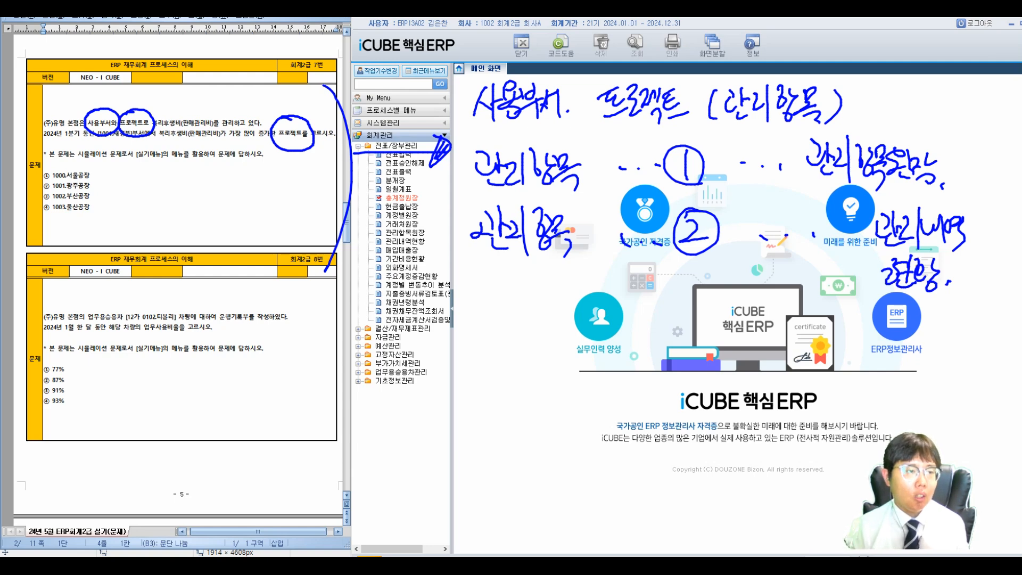
Join the circled 사용부서 and 프로젝트 in question 7 to a circled 2 and handwrite "관리내역현황" in quotes below.
left_click_drag(99, 142, 114, 168)
mouse_move(132, 143)
left_mouse_down()
mouse_move(122, 195)
mouse_move(137, 203)
left_mouse_up()
mouse_move(128, 165)
left_mouse_down()
mouse_move(106, 197)
mouse_move(105, 232)
mouse_move(124, 245)
mouse_move(245, 234)
left_mouse_up()
left_click_drag(72, 219, 74, 227)
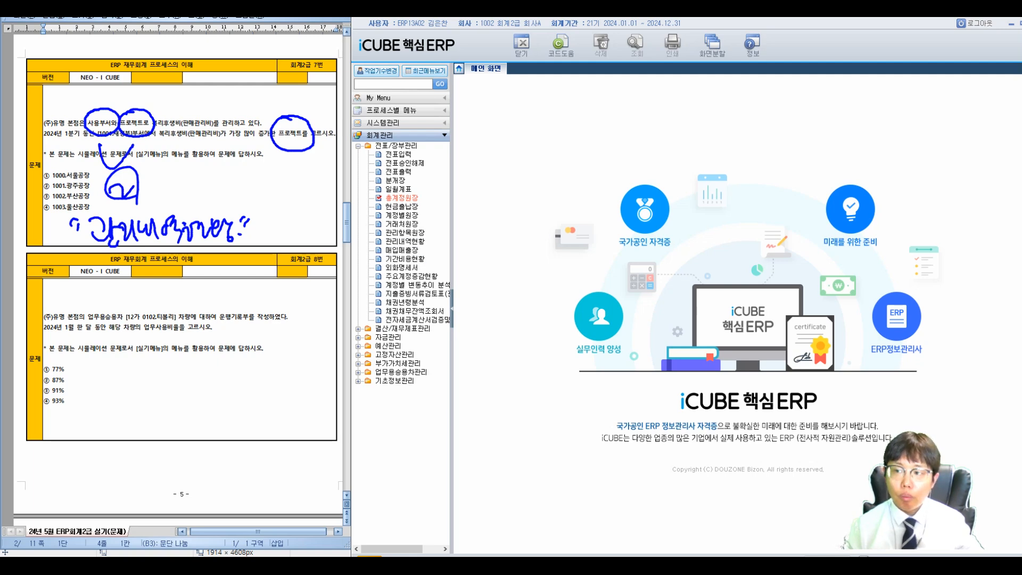
Box 전표/장부관리 and 관리내역현황 in red and open the 관리내역현황 report.
left_click_drag(348, 135, 425, 154)
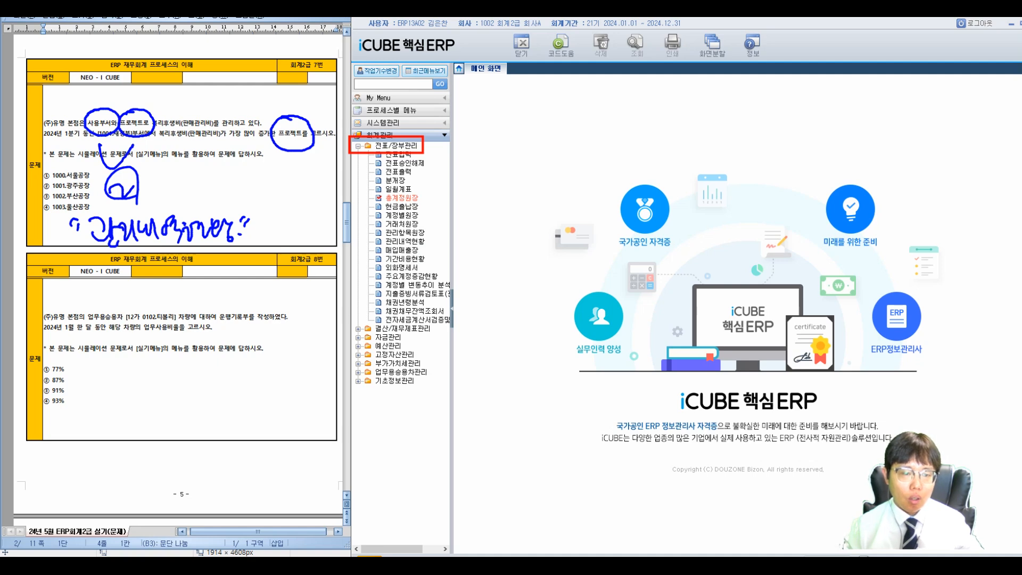
left_click_drag(362, 234, 429, 248)
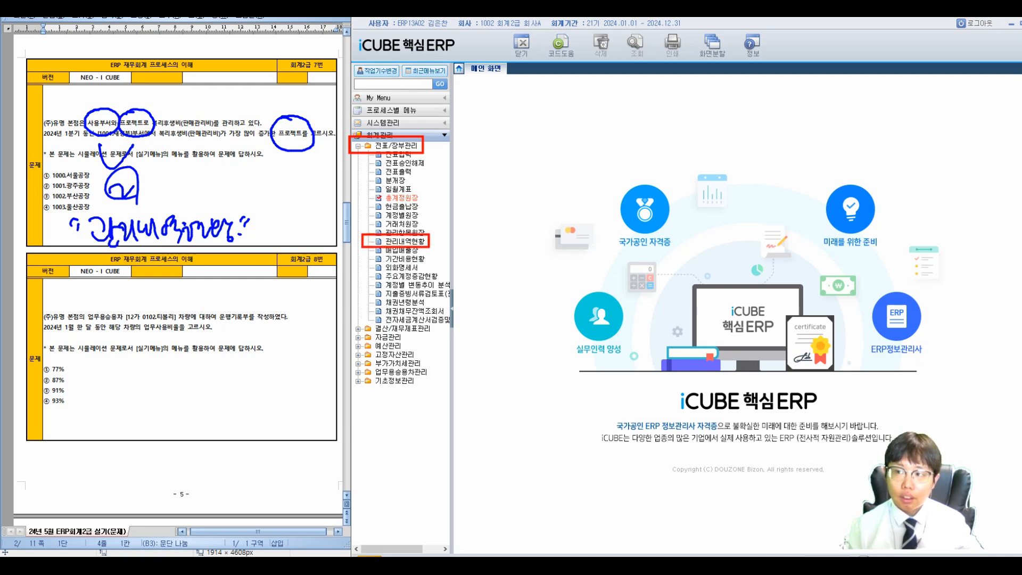
left_click(405, 241)
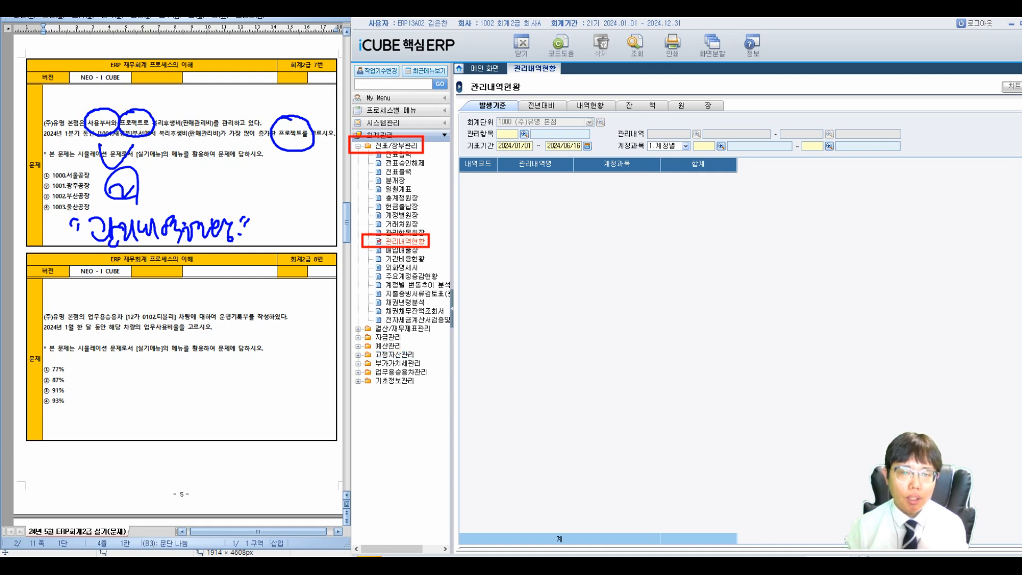
key("F2")
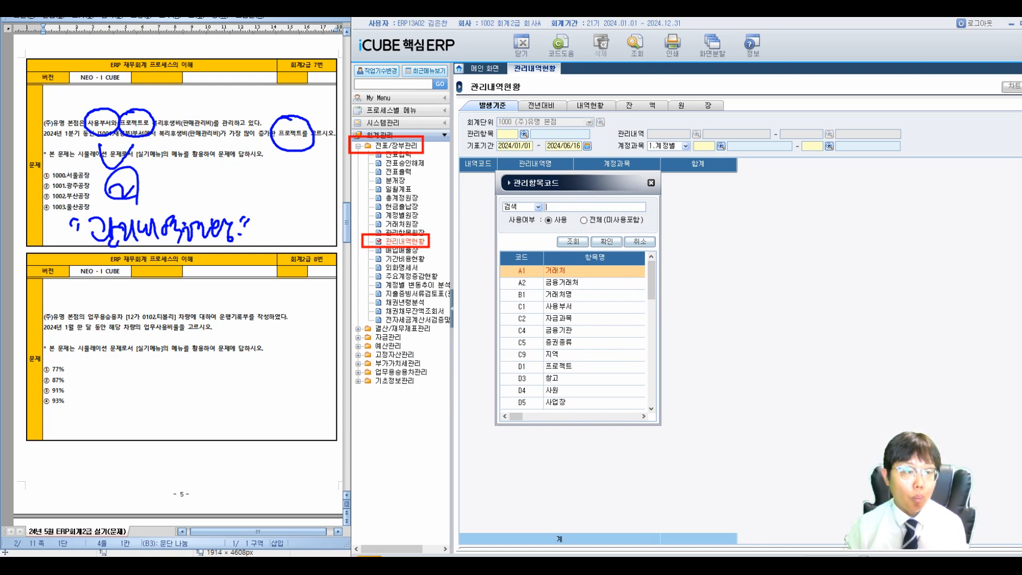
left_click(651, 183)
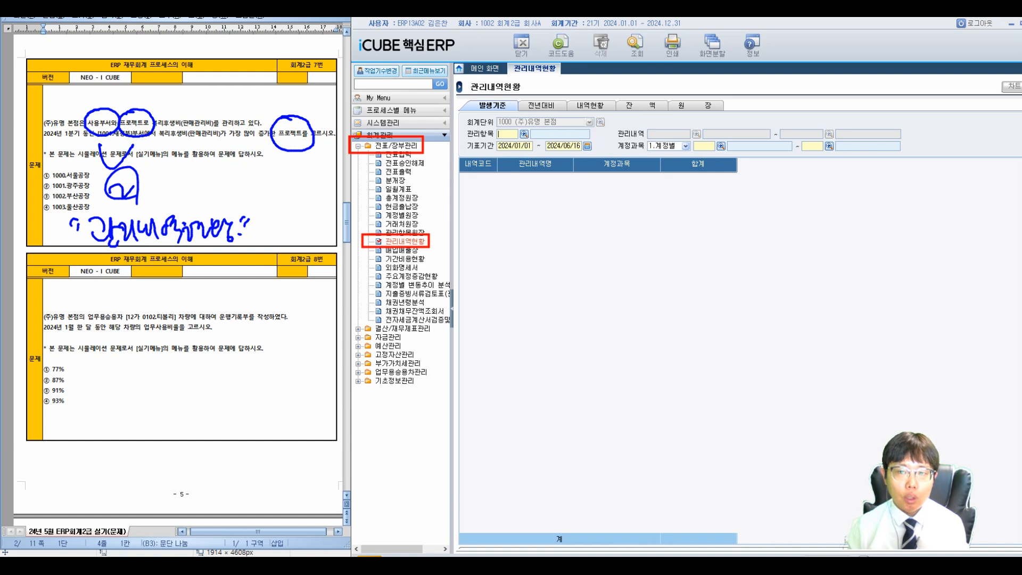
Show the report's 원장 view, box its name in red and set the 기표기간 to 2024/01/01 to 2024/03/31.
left_click(695, 105)
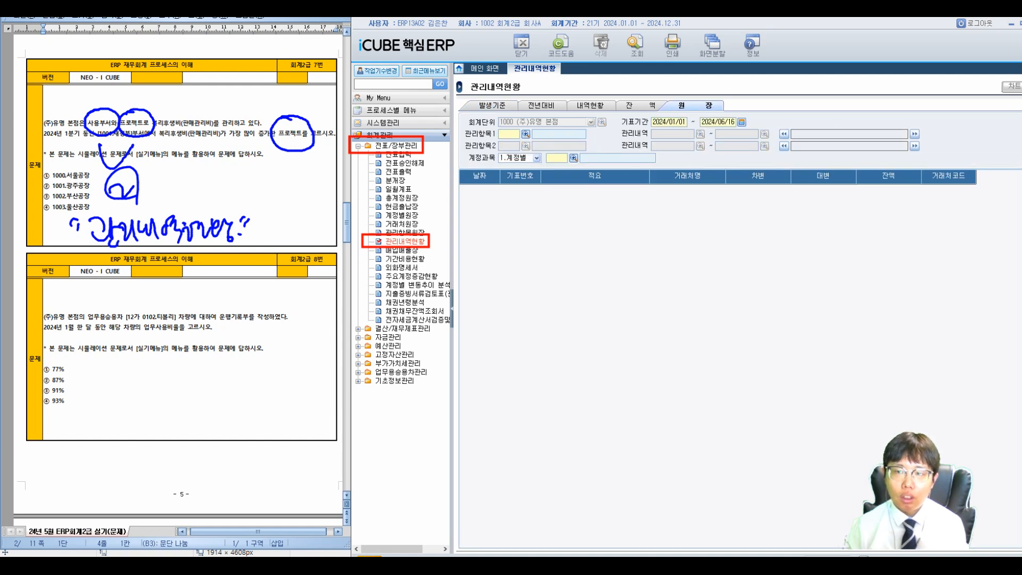
left_click(669, 122)
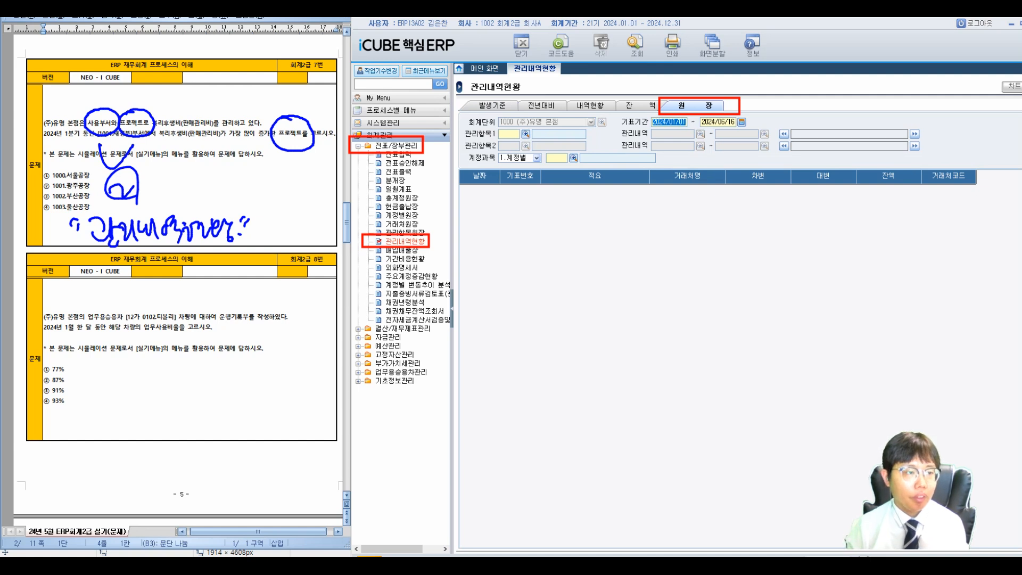
type("20240101")
key("Return")
type("2024/")
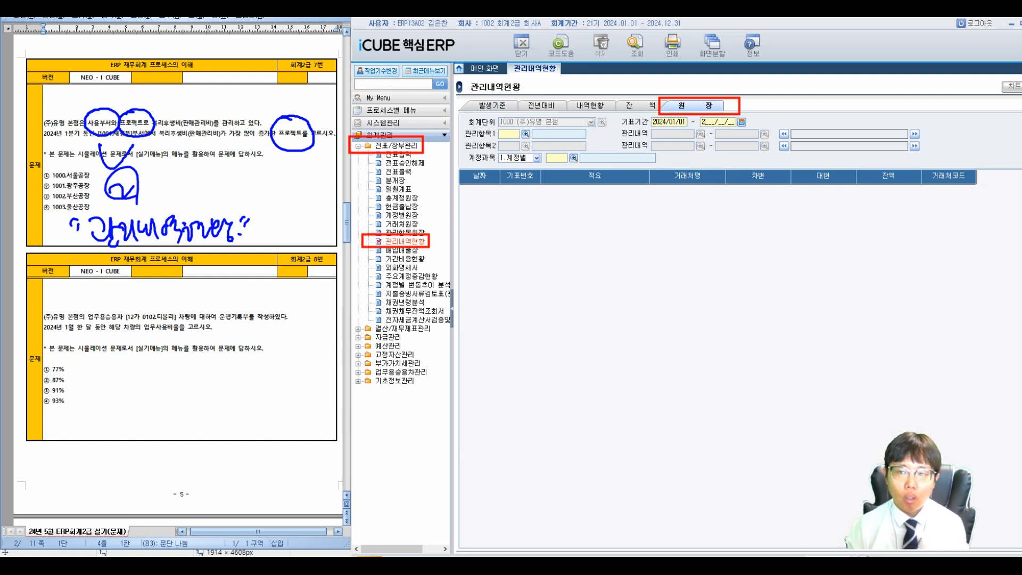
type("03/31")
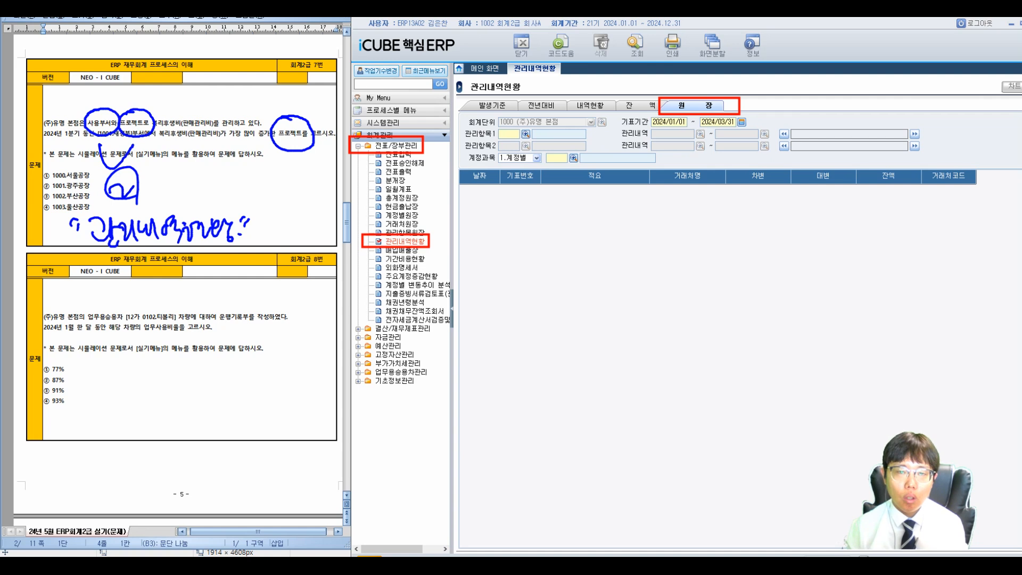
Set 관리항목1 to C1 사용부서 with the 관리내역 range 1001 to 1001 for 재경부.
key("F2")
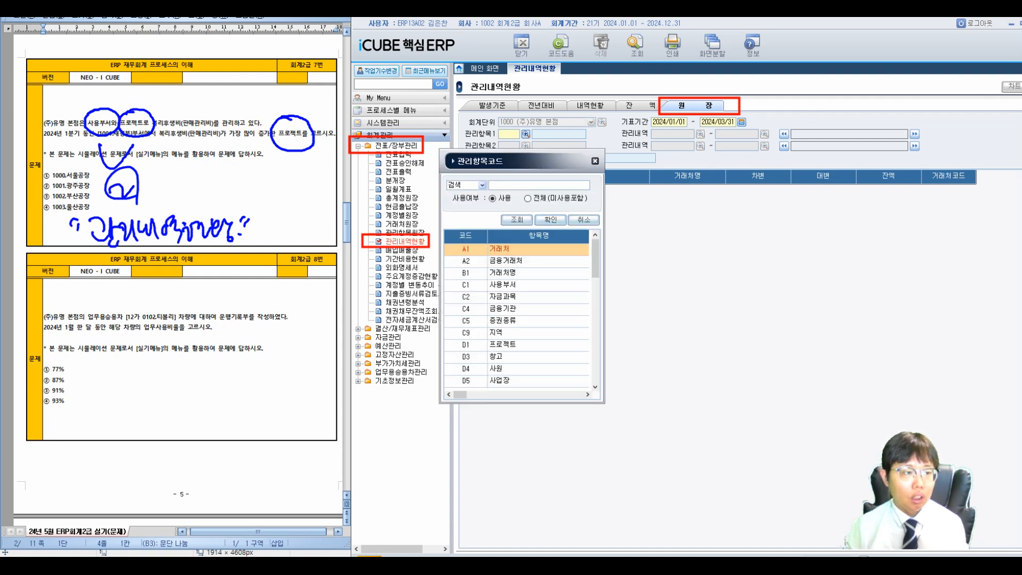
left_click(466, 284)
key("Return")
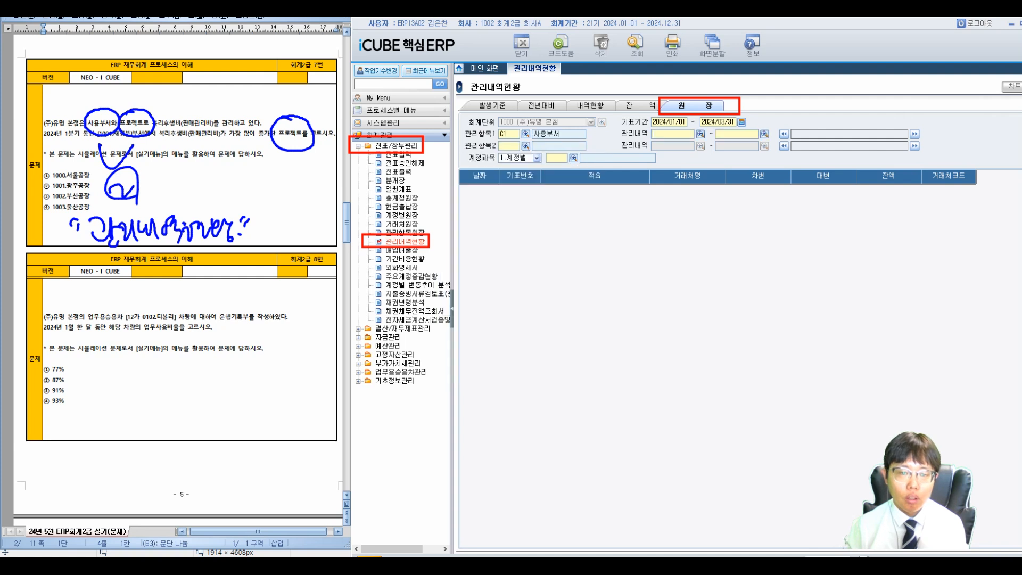
key("F2")
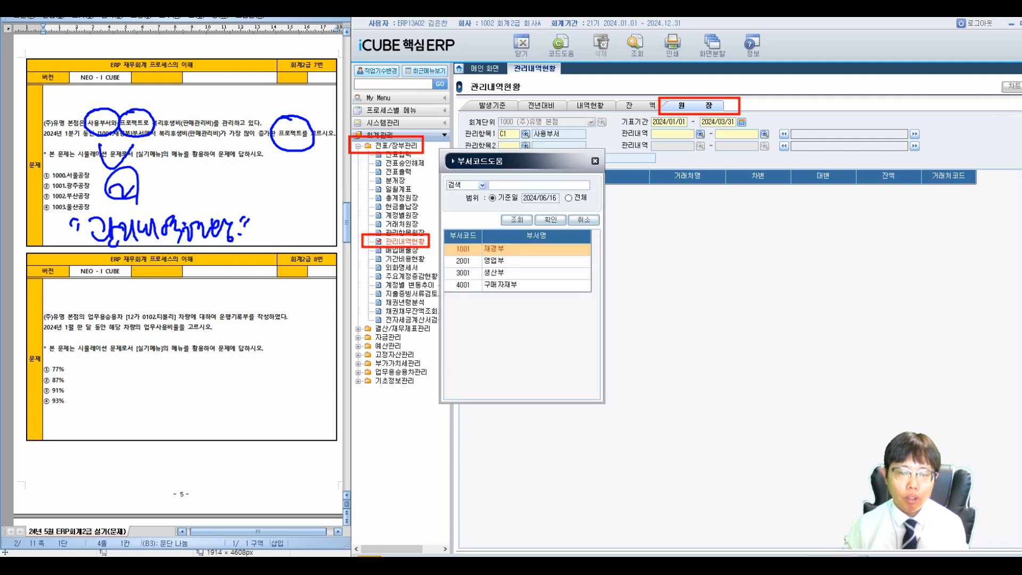
key("Return")
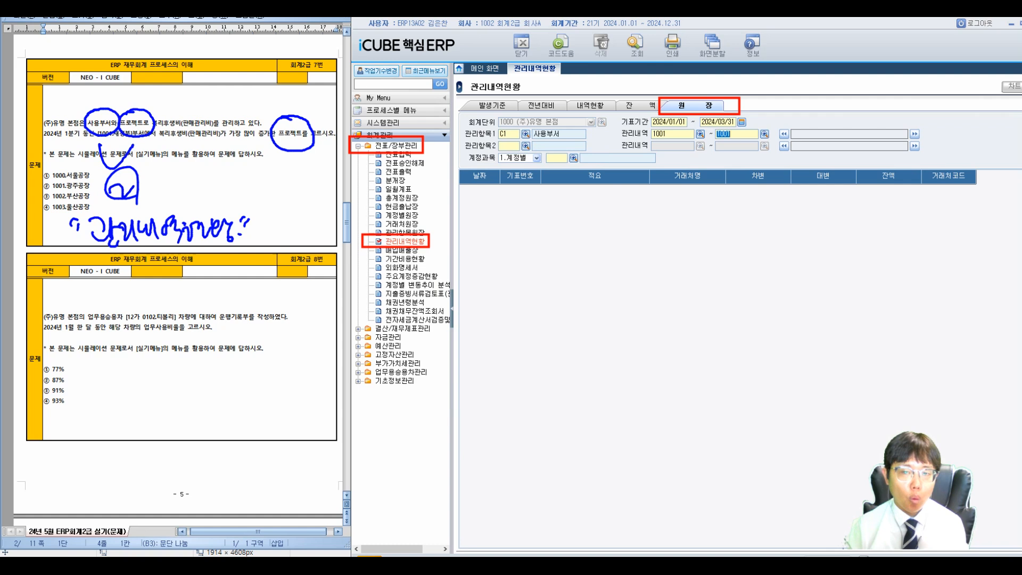
key("Return")
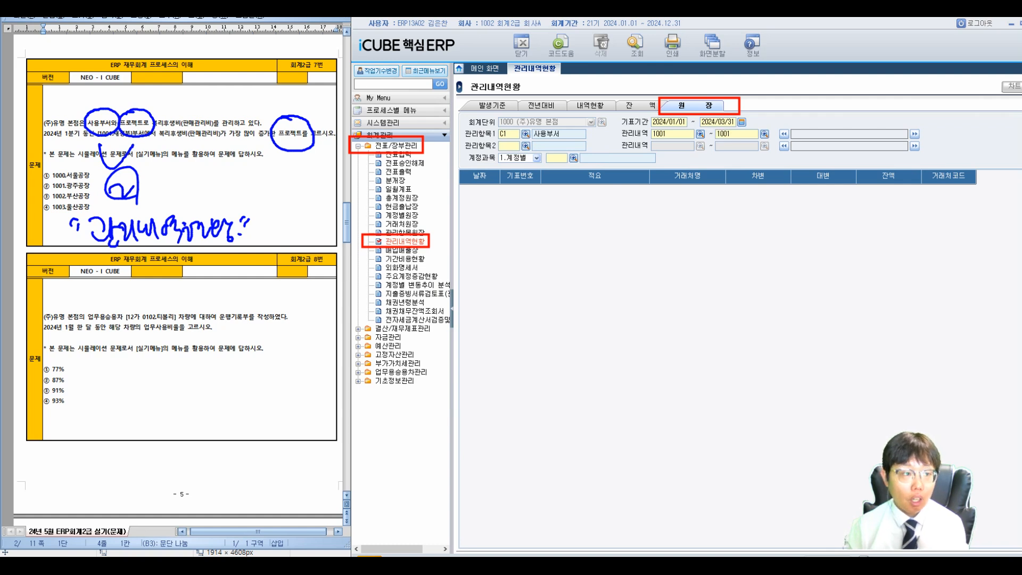
Set 관리항목2 to D1 프로젝트 with the 관리내역 range 1000 서울공장 to 1005 춘천공장.
key("F2")
left_click(511, 285)
key("Return")
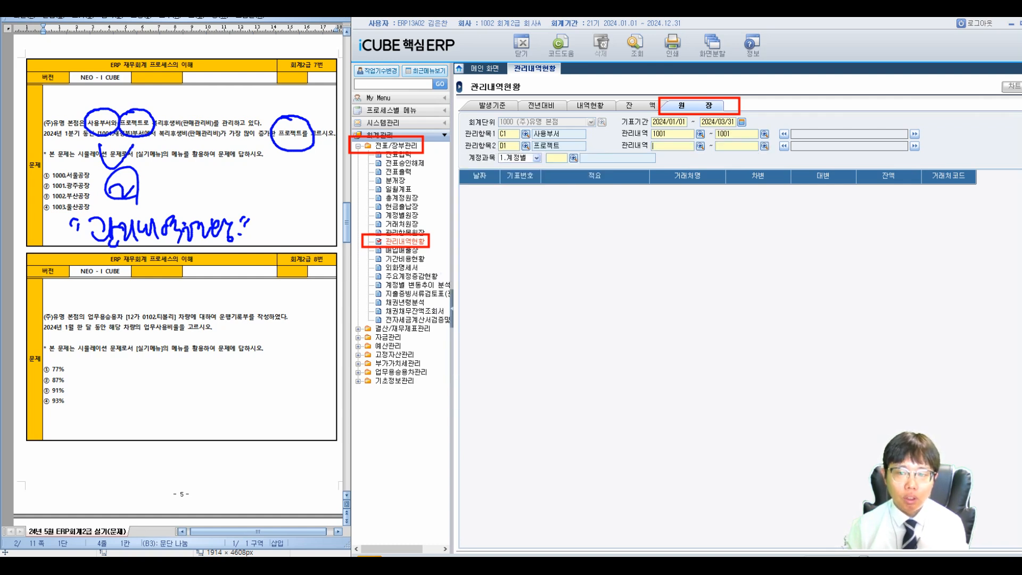
key("F2")
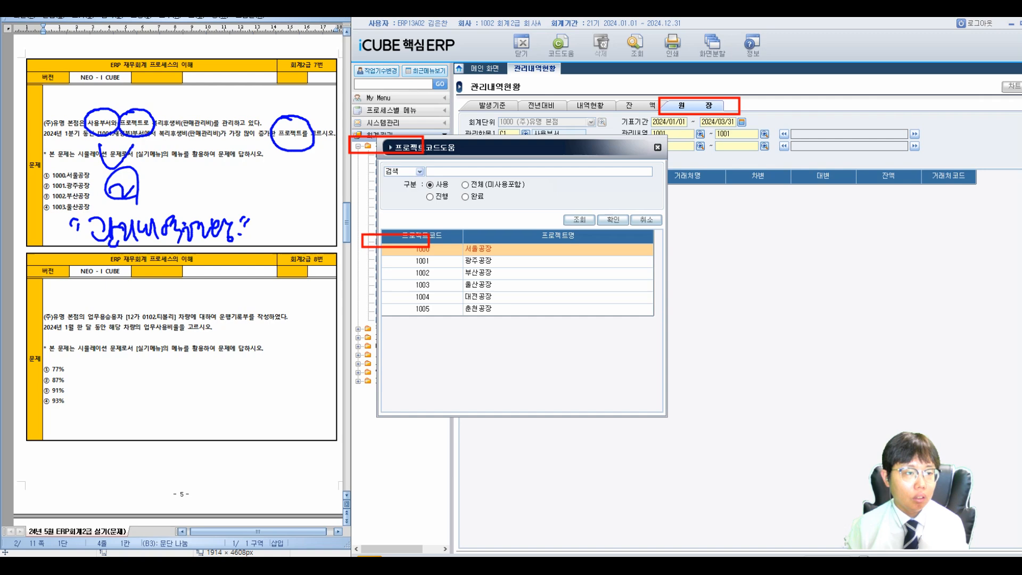
key("Return")
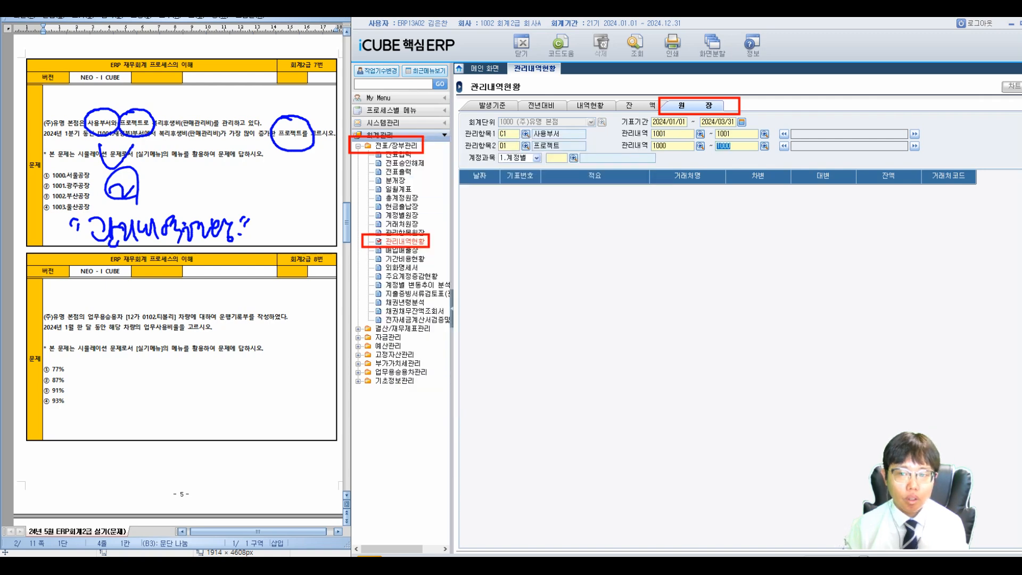
key("F2")
double_click(423, 309)
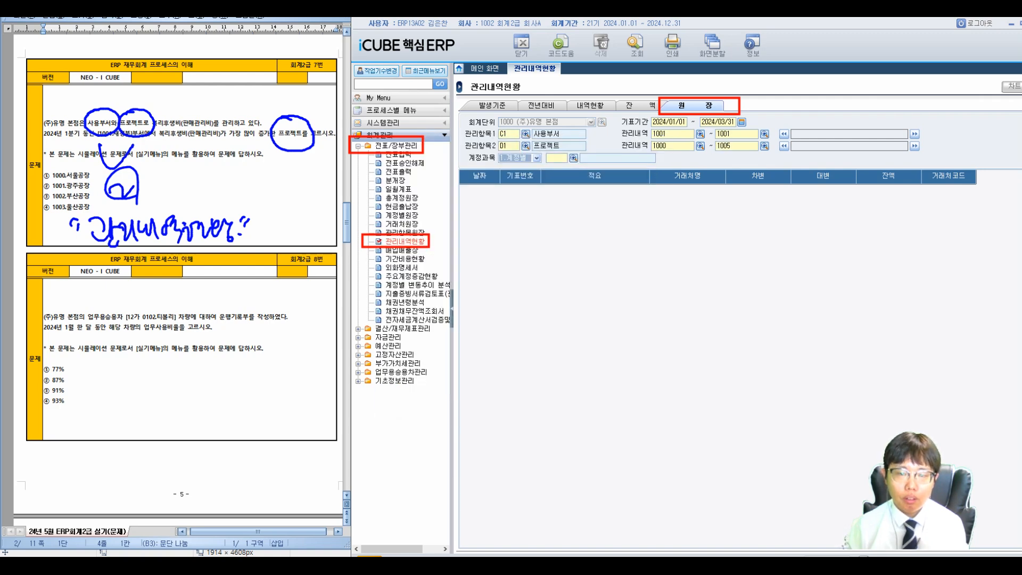
Set the 계정과목 to 81100 복리후생비 and run the query.
key("Return")
type("81100")
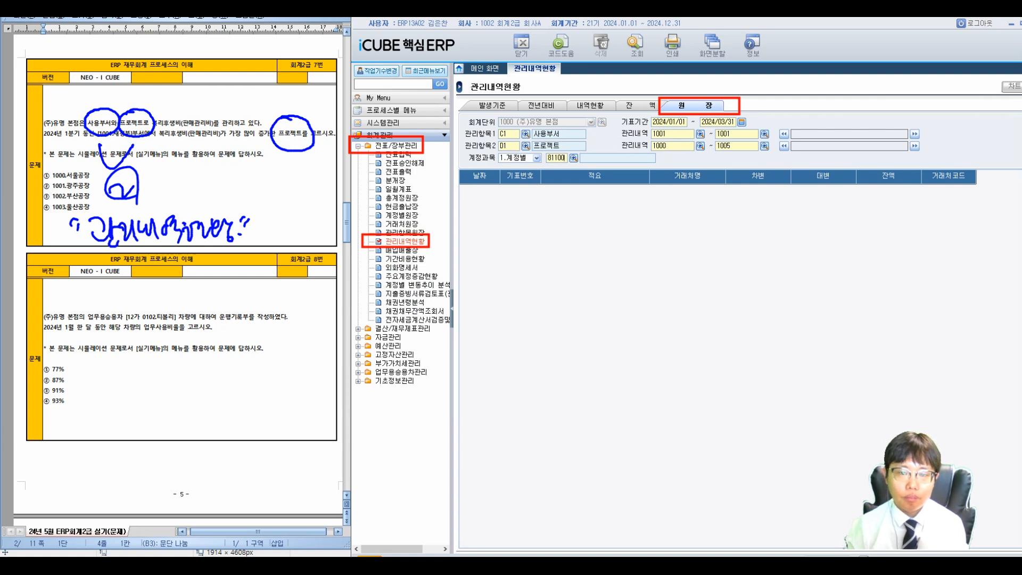
key("Return")
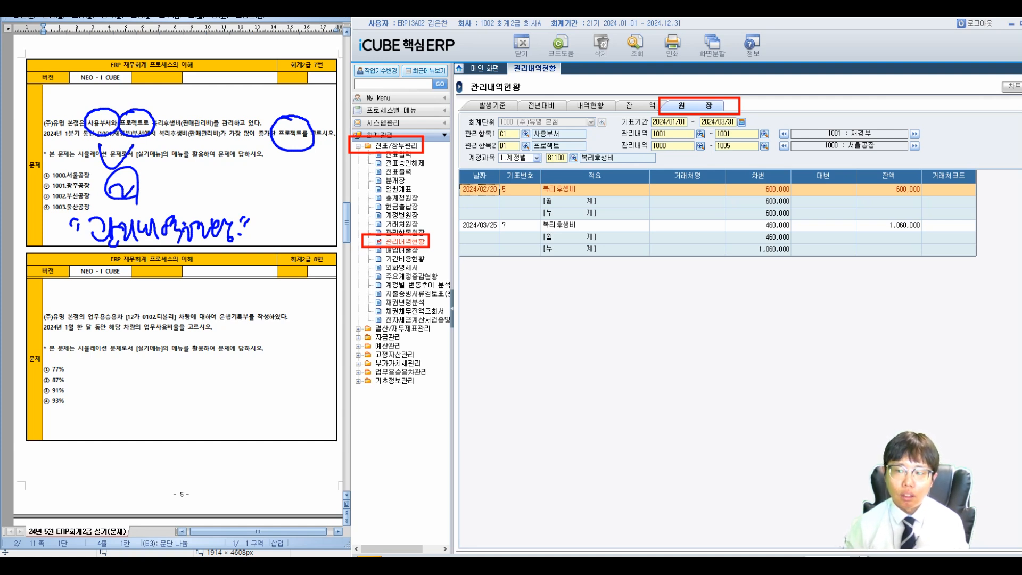
Note 서울 1.060.000 below the ledger, then tick the project navigator, show 1001 광주공장 and note 광주 440.000.
mouse_move(469, 276)
left_mouse_down()
mouse_move(500, 298)
mouse_move(636, 295)
left_mouse_up()
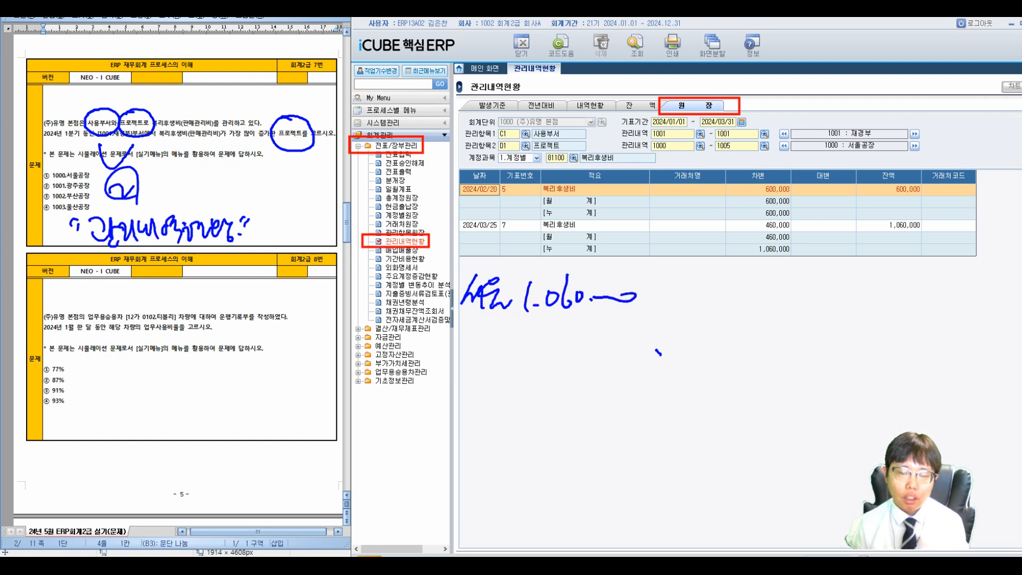
left_click_drag(913, 139, 932, 132)
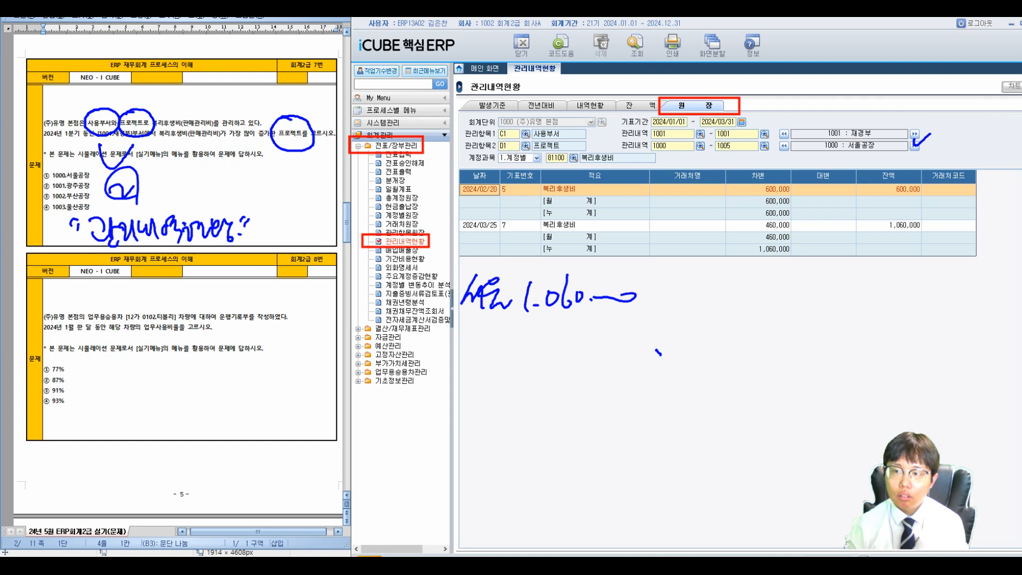
left_click(914, 145)
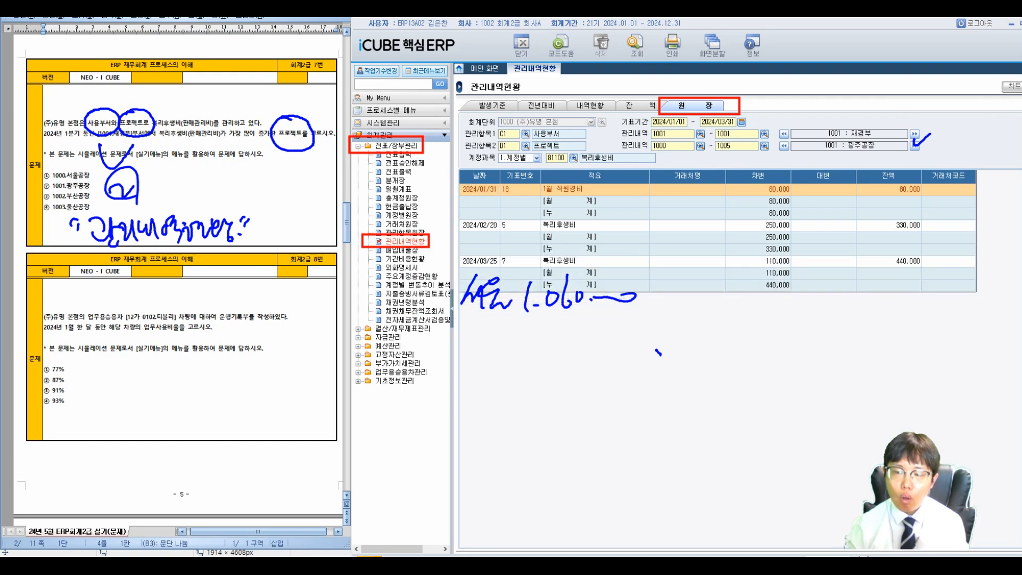
mouse_move(468, 322)
left_mouse_down()
mouse_move(489, 351)
mouse_move(511, 340)
mouse_move(658, 348)
left_mouse_up()
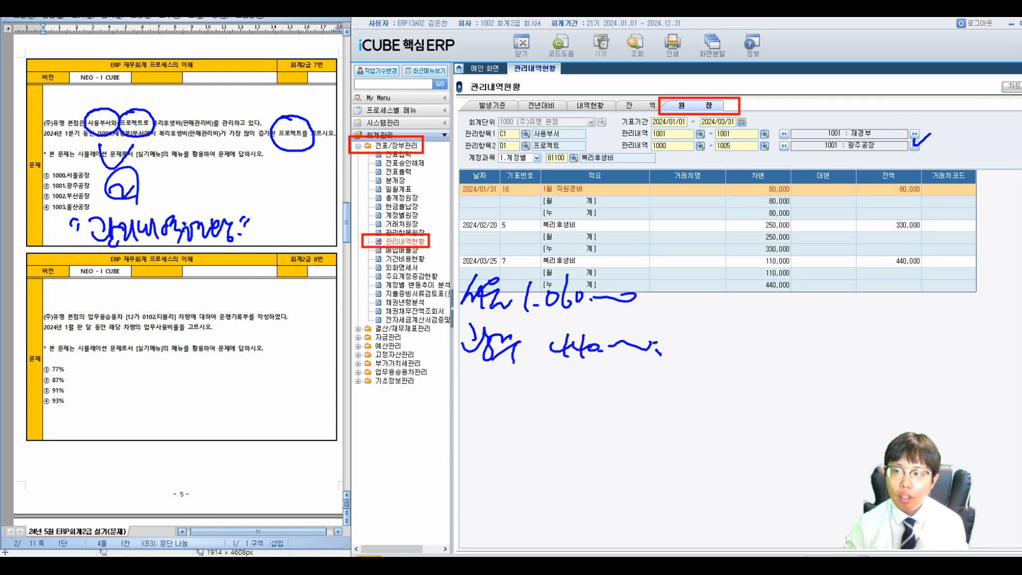
Show the ledger of project 1002 부산공장 and handwrite its total as 부산 1.135.000 under the other notes.
left_click(914, 146)
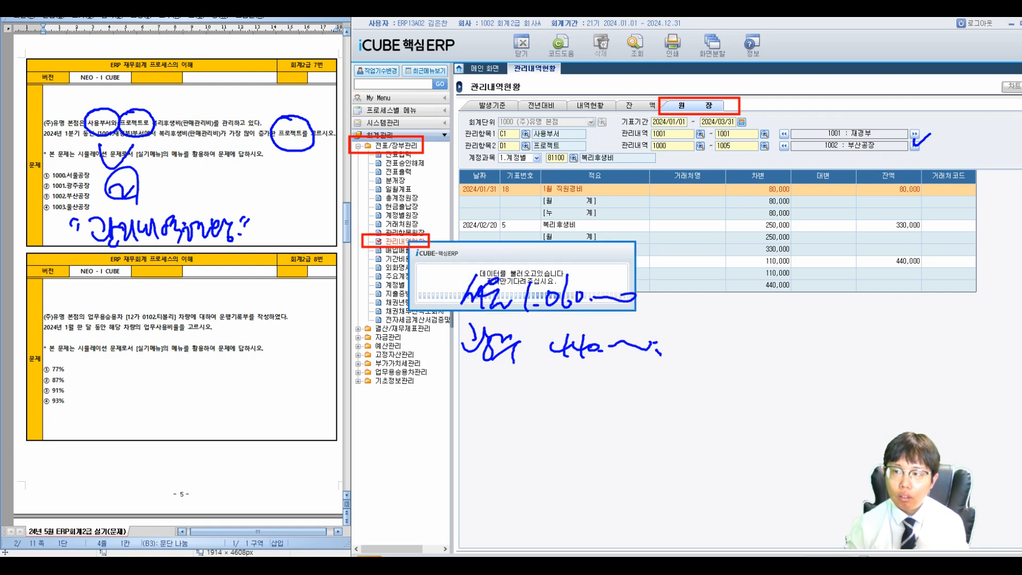
mouse_move(447, 384)
left_mouse_down()
mouse_move(471, 399)
mouse_move(470, 421)
mouse_move(505, 413)
left_mouse_up()
left_click_drag(548, 379, 546, 414)
left_click_drag(571, 381, 570, 407)
left_click_drag(578, 383, 589, 414)
left_click_drag(631, 387, 622, 402)
left_click_drag(639, 394, 673, 384)
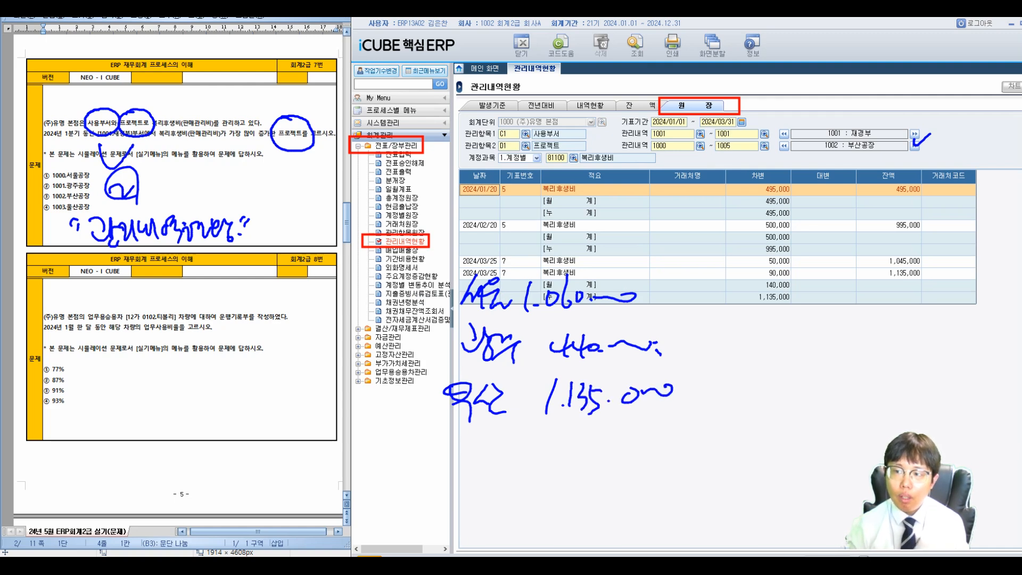
Show the ledger of project 1003 울산공장 and handwrite 울산 955.000 under the other project notes.
left_click(914, 146)
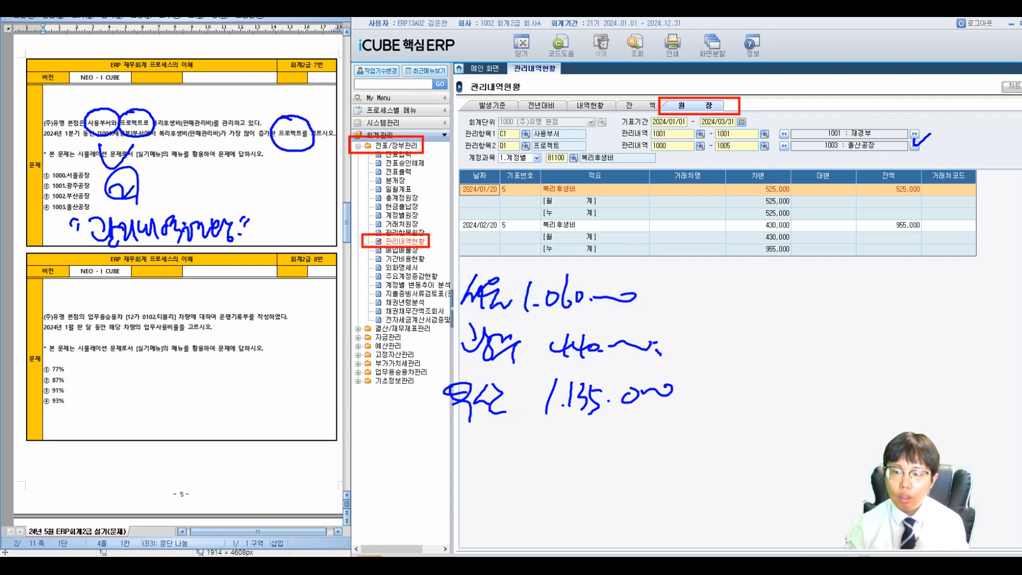
left_click_drag(475, 432, 468, 447)
left_click_drag(450, 457, 486, 458)
left_click_drag(467, 460, 487, 471)
left_click_drag(498, 437, 516, 466)
mouse_move(580, 439)
left_mouse_down()
mouse_move(600, 457)
mouse_move(679, 440)
left_mouse_up()
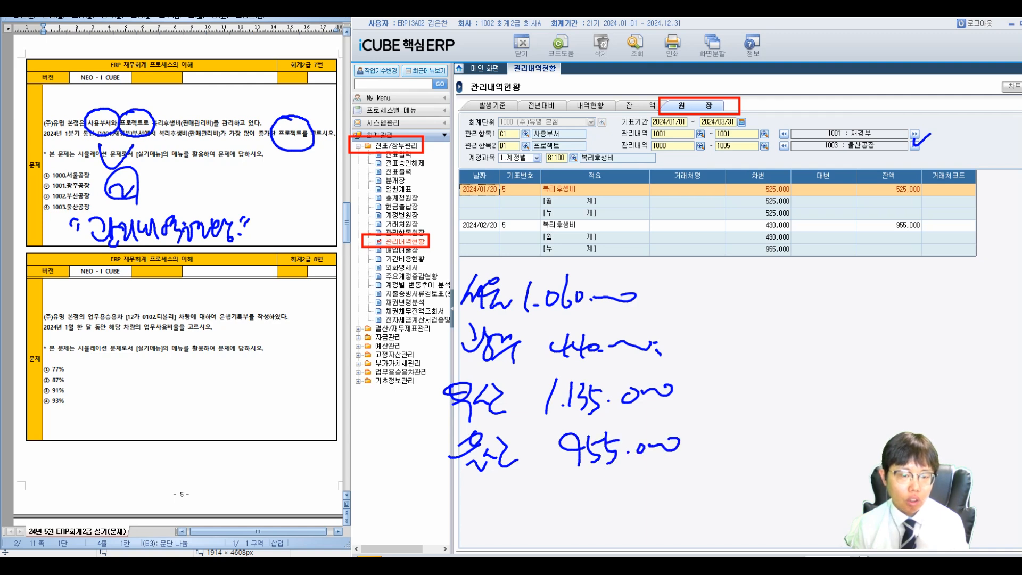
Bracket the four handwritten project totals and write a circled 3 beside them as the answer.
mouse_move(680, 277)
left_mouse_down()
mouse_move(695, 282)
mouse_move(728, 459)
left_mouse_up()
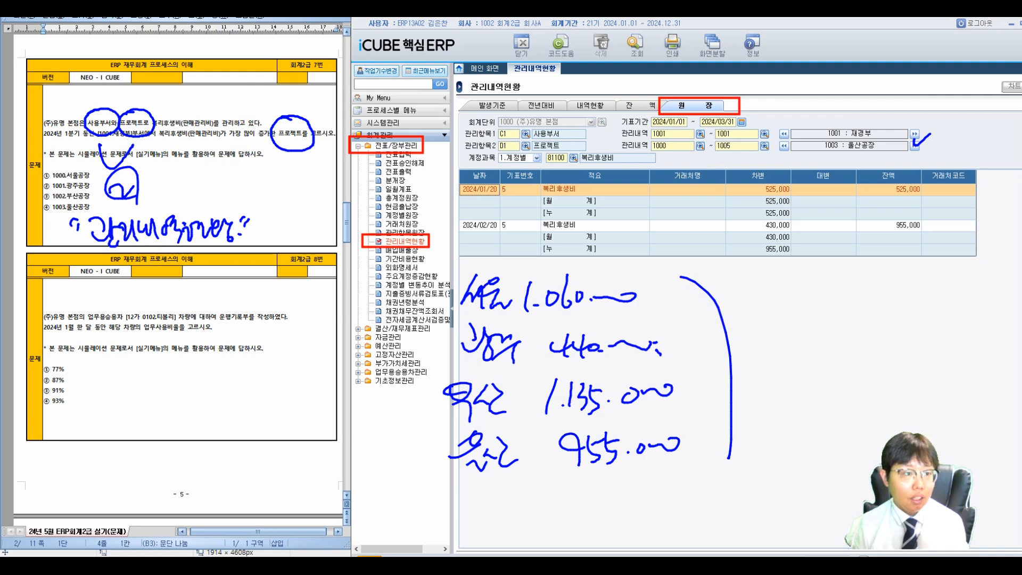
left_click_drag(812, 293, 822, 331)
mouse_move(844, 279)
left_mouse_down()
mouse_move(831, 348)
mouse_move(827, 281)
left_mouse_up()
left_click(856, 343)
left_click_drag(739, 309, 750, 315)
mouse_move(751, 313)
left_mouse_down()
mouse_move(728, 373)
mouse_move(740, 383)
left_mouse_up()
Tick choice ③ 1002.부산공장 in question 7 and mark the 회계2급 7번 label in its header.
left_click_drag(36, 188, 63, 175)
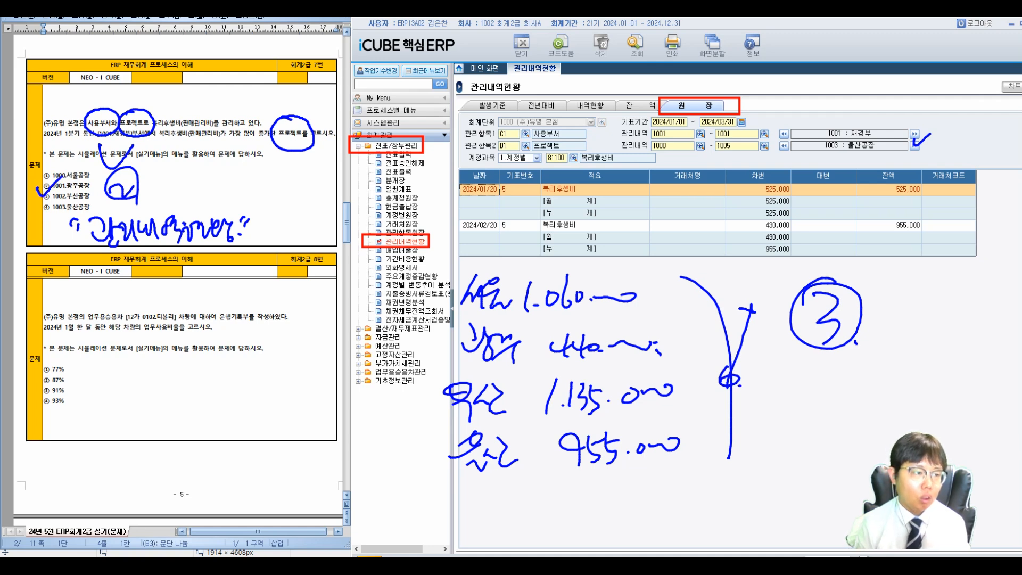
mouse_move(288, 64)
left_mouse_down()
mouse_move(299, 84)
mouse_move(294, 104)
left_mouse_up()
mouse_move(312, 54)
left_mouse_down()
mouse_move(263, 69)
mouse_move(279, 55)
left_mouse_up()
left_click_drag(233, 79, 251, 77)
left_click_drag(234, 89, 247, 87)
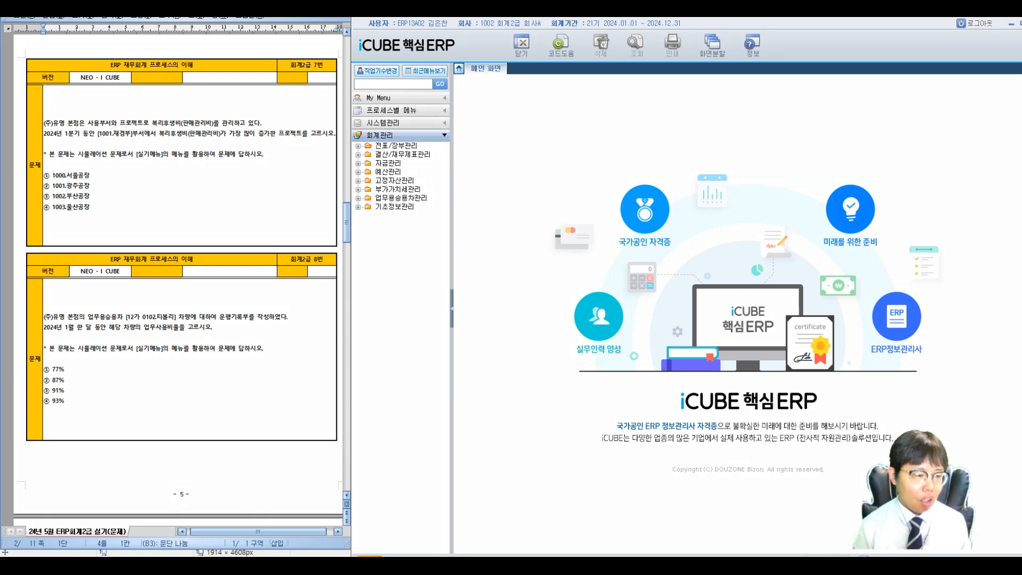
Circle 업무용승용차 in the text of question 8 and handwrite "키워드" in quotation marks above it.
left_click_drag(105, 297, 79, 301)
mouse_move(81, 264)
left_mouse_down()
mouse_move(101, 263)
mouse_move(86, 291)
left_mouse_up()
left_click_drag(101, 266, 102, 294)
mouse_move(110, 259)
left_mouse_down()
mouse_move(110, 295)
mouse_move(137, 277)
mouse_move(152, 284)
mouse_move(158, 269)
left_mouse_up()
left_click_drag(60, 263, 57, 273)
left_click_drag(70, 268, 67, 277)
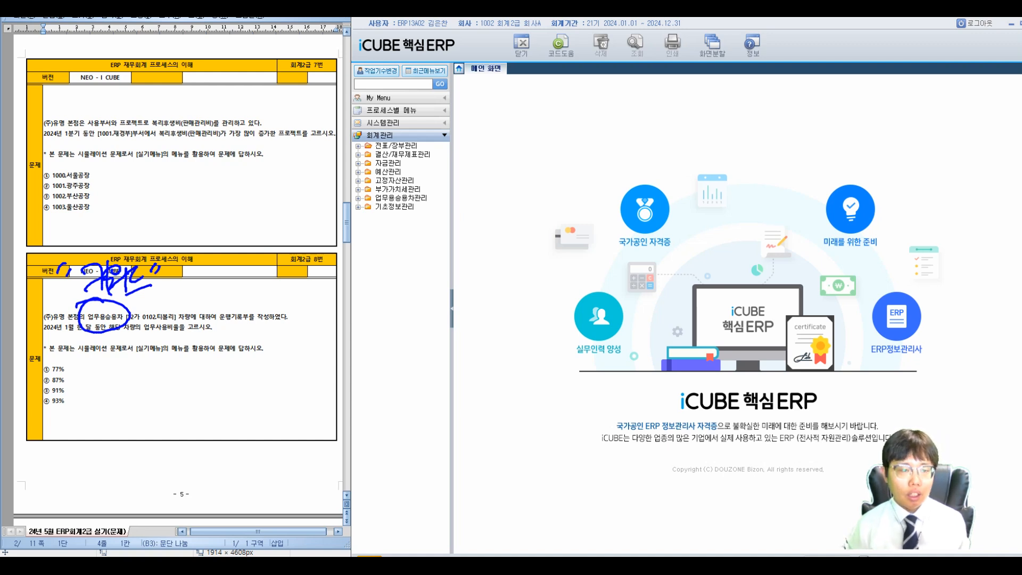
Expand 업무용승용차관리, box its three entries in red and open 업무용승용차 운행기록부.
left_click(358, 198)
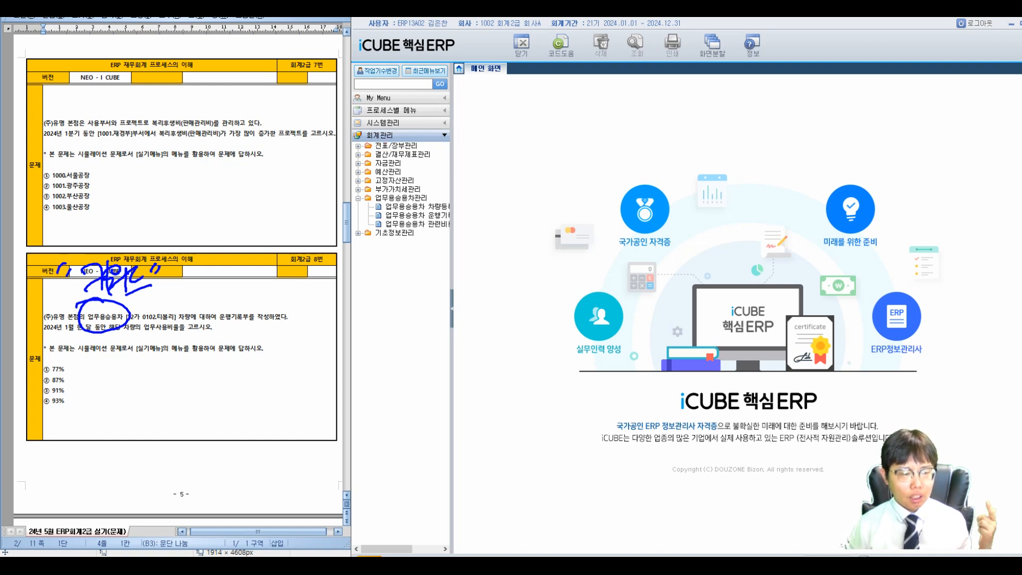
mouse_move(359, 200)
left_mouse_down()
mouse_move(453, 213)
mouse_move(452, 233)
left_mouse_up()
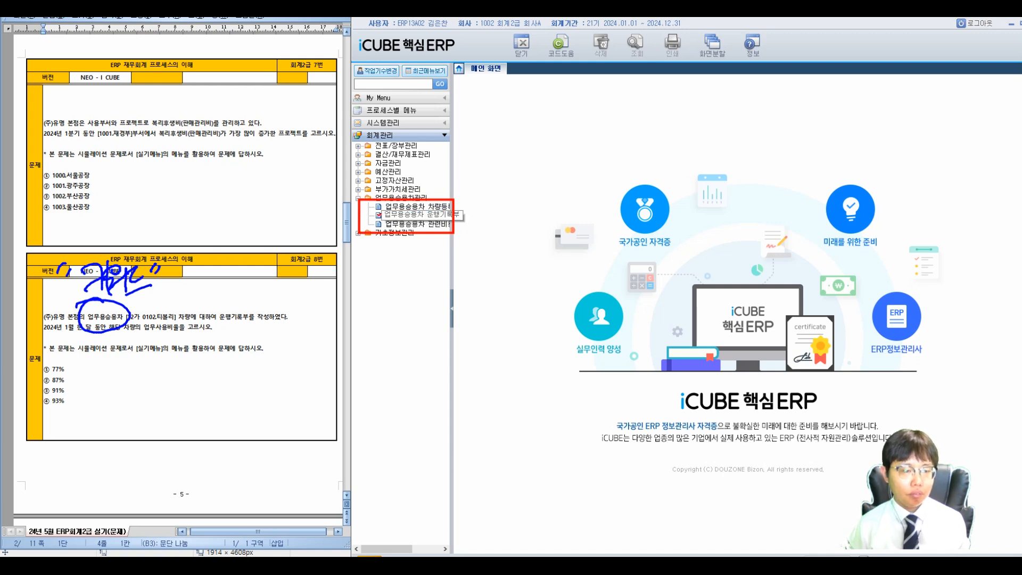
left_click(418, 215)
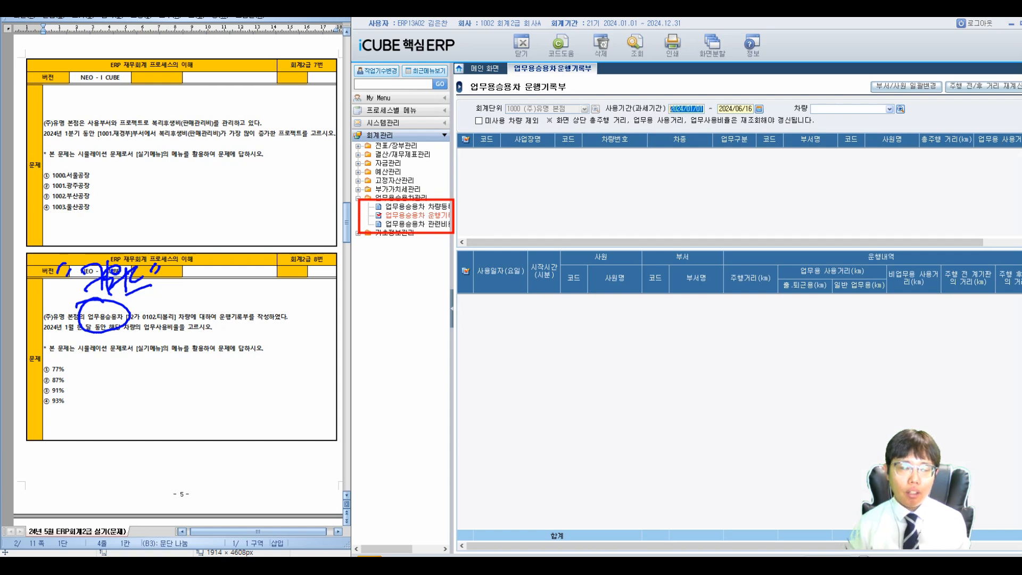
type("202401")
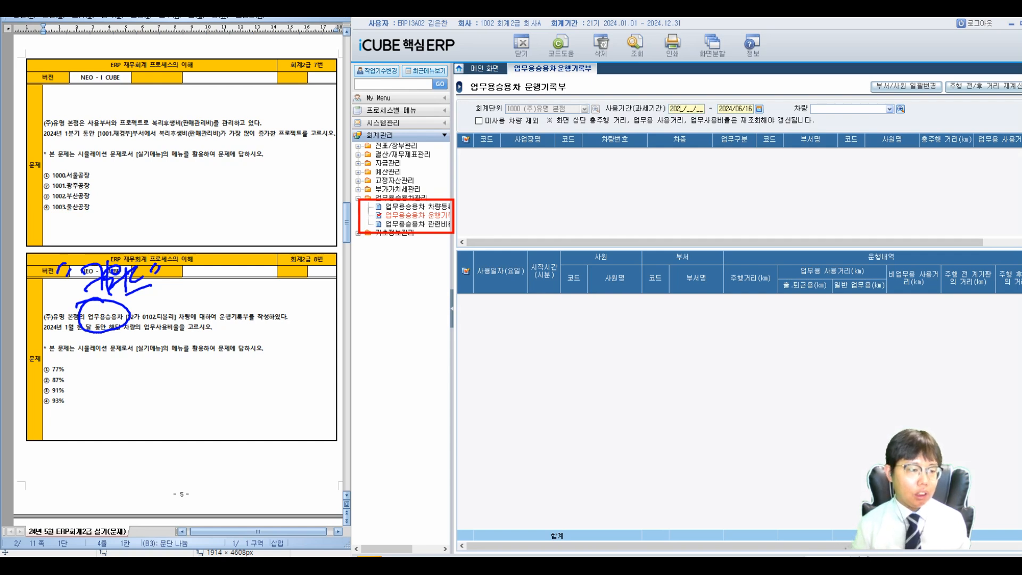
type("0120241")
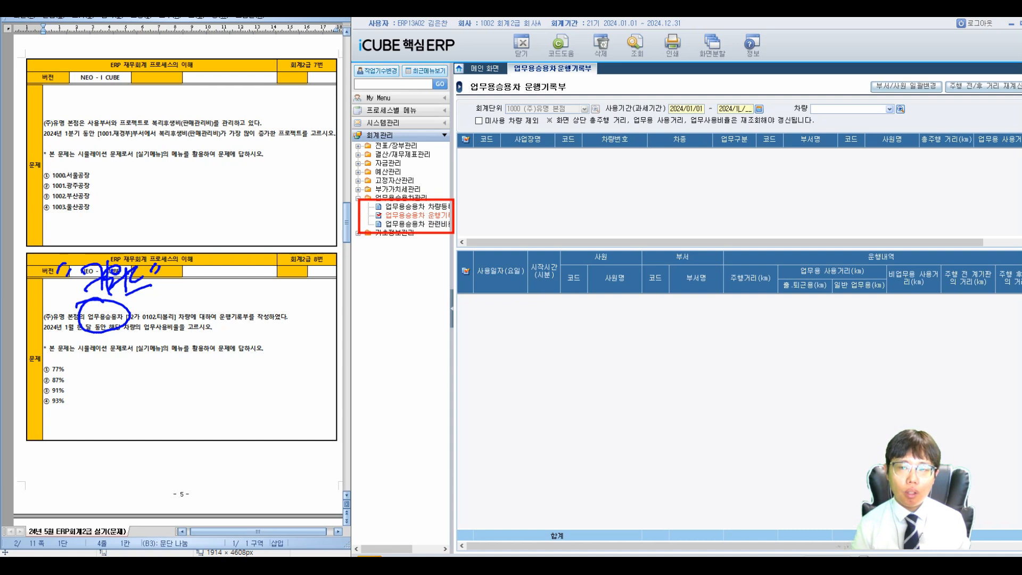
type("13")
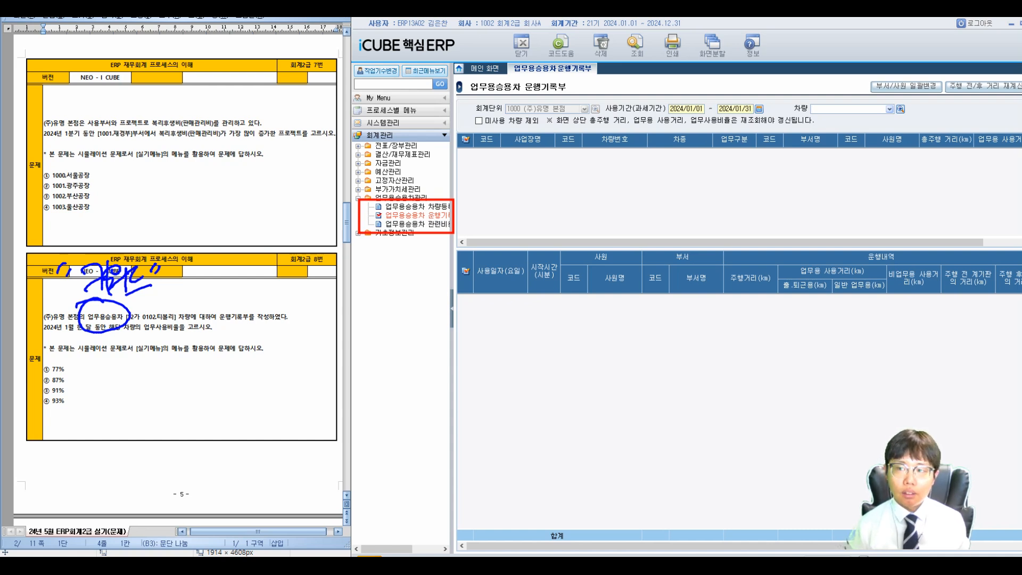
key("F2")
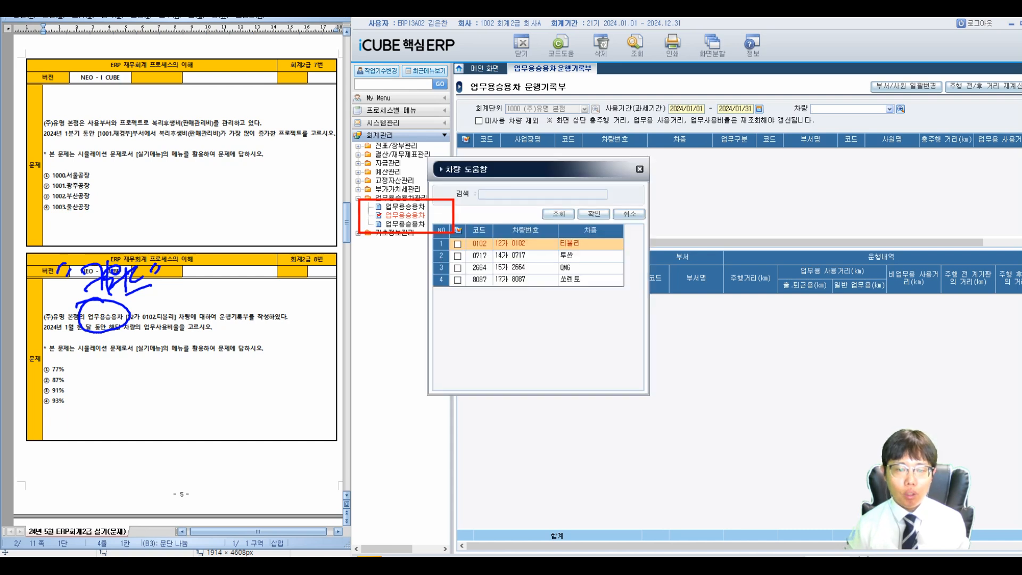
key("Return")
left_click(636, 45)
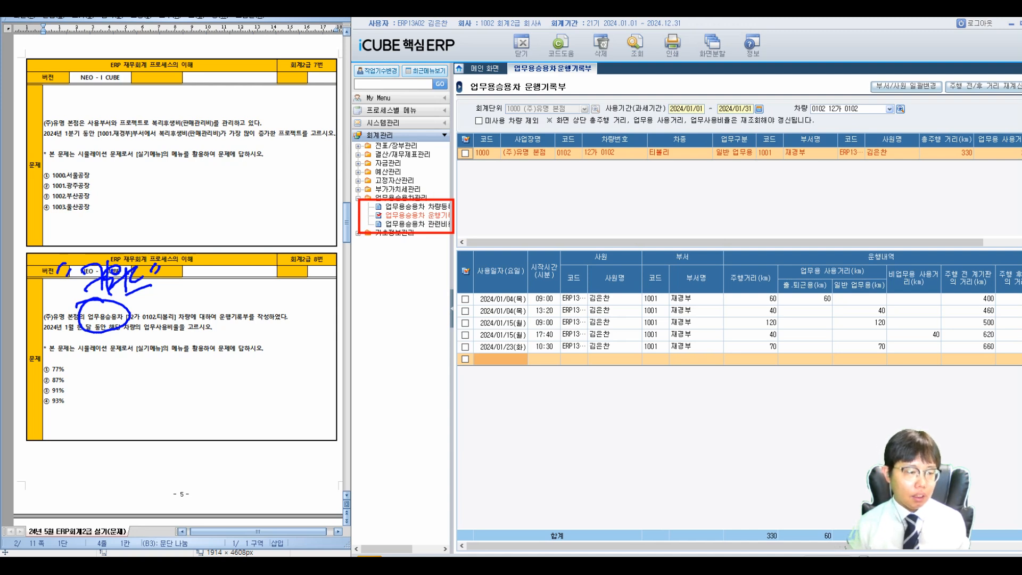
Clear the annotations, collapse the menu tree and box the 업무사용비율(%) column and the 차량 field in red.
left_click_drag(724, 242, 770, 242)
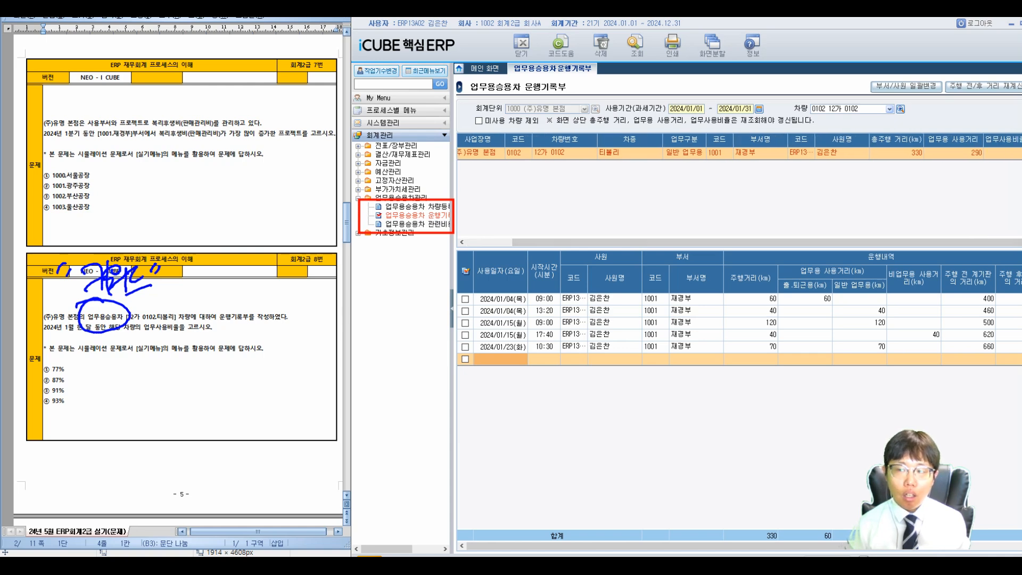
key("Escape")
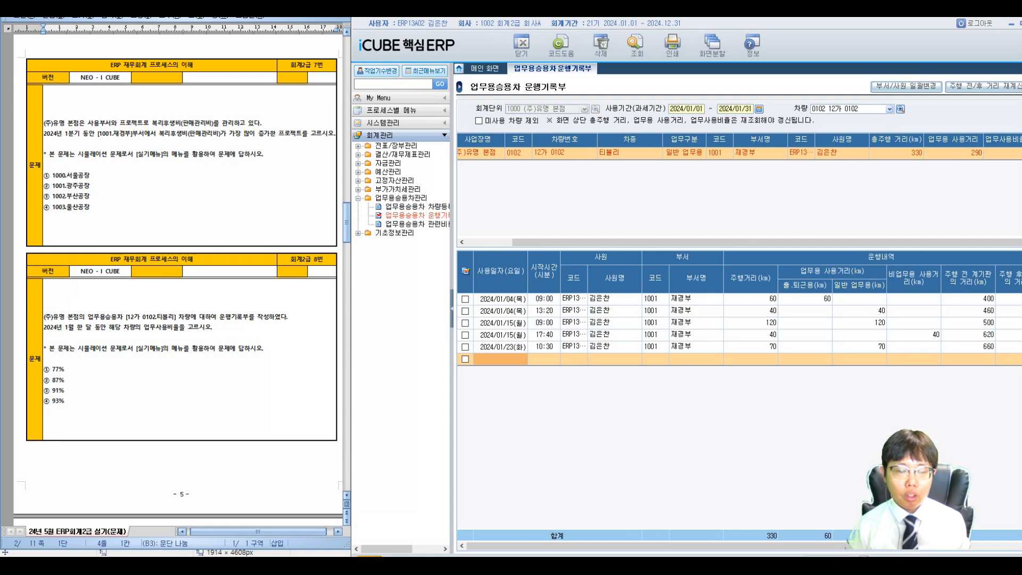
left_click(451, 308)
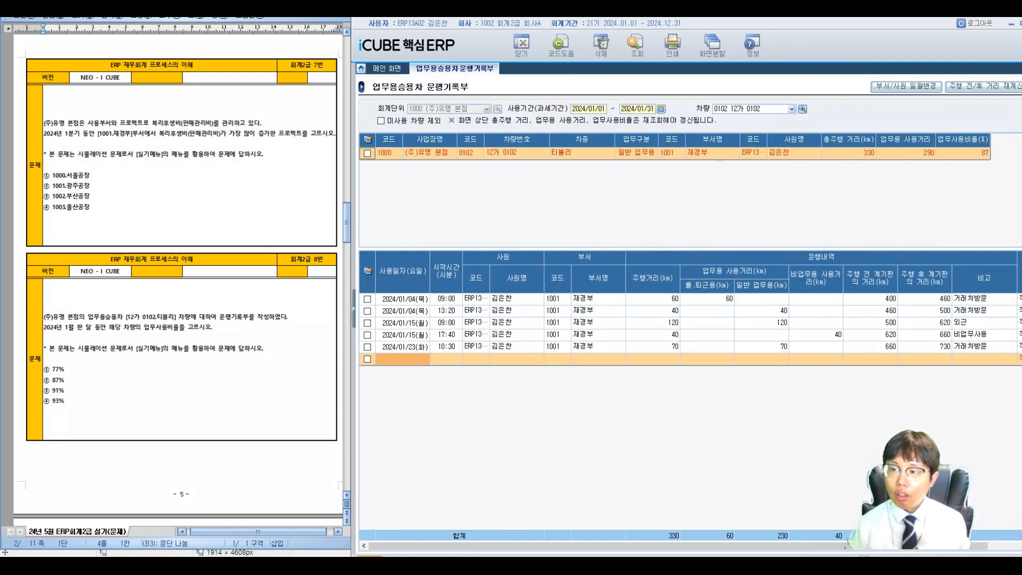
left_click_drag(931, 131, 994, 163)
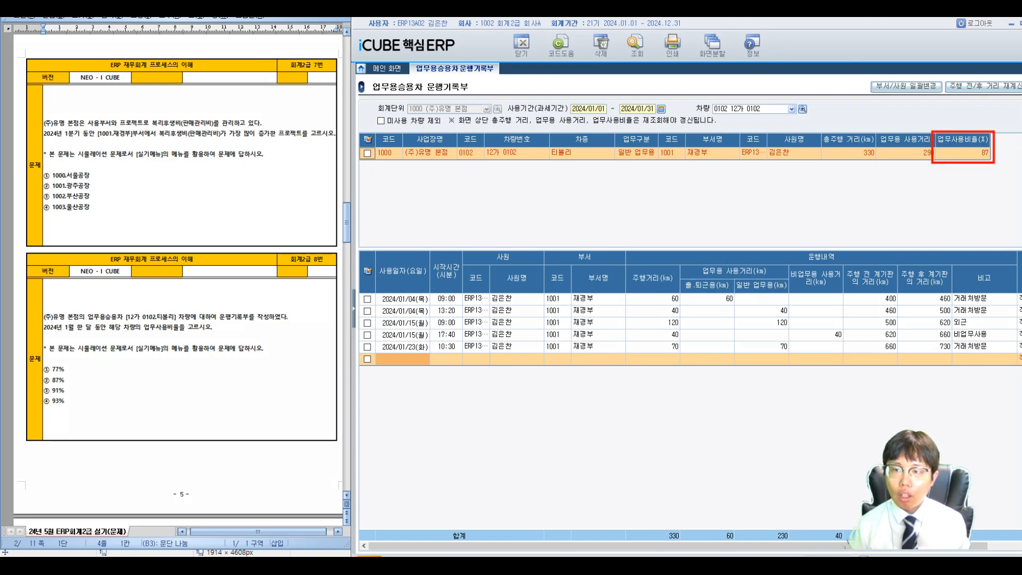
left_click_drag(685, 99, 818, 117)
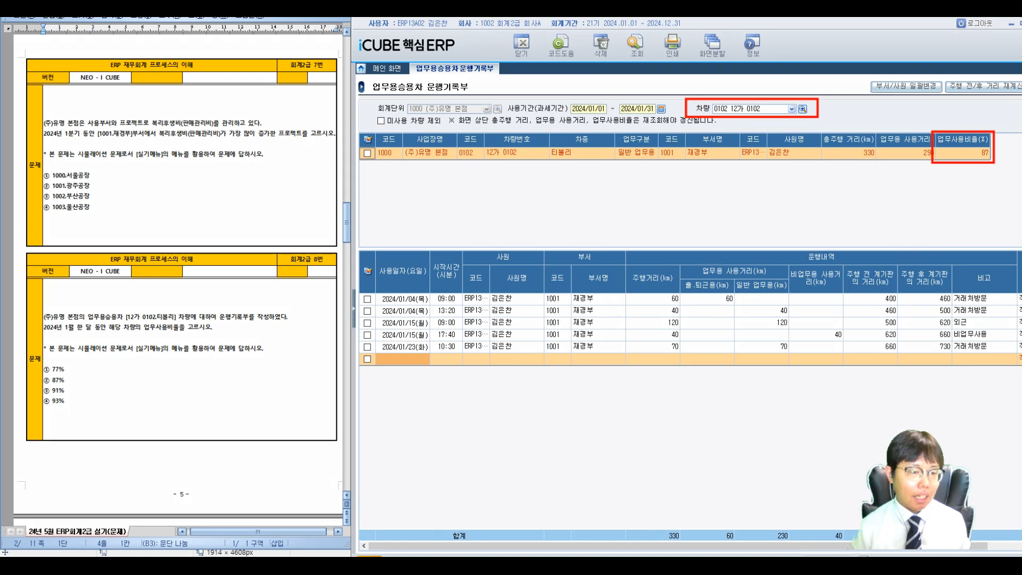
Tick choice ② 87% in question 8 and add handwritten marks above the question text.
mouse_move(41, 366)
left_mouse_down()
mouse_move(48, 380)
mouse_move(80, 349)
left_mouse_up()
left_click_drag(231, 284, 260, 302)
mouse_move(250, 263)
left_mouse_down()
mouse_move(210, 274)
mouse_move(202, 289)
left_mouse_up()
left_click_drag(183, 297, 201, 296)
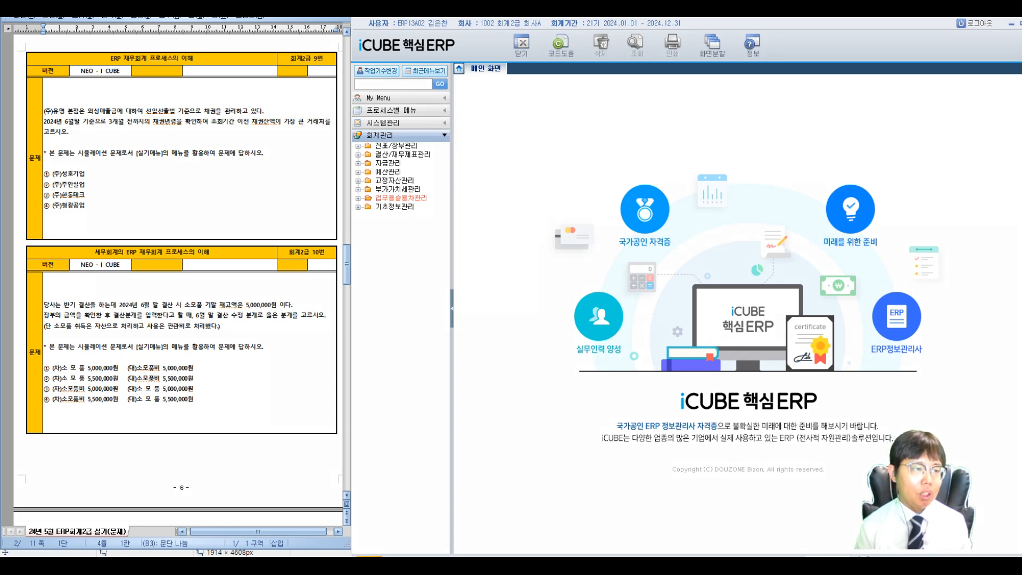
Circle 채권년령 in question 9, write 키워드 under it and add a starred note 채권년령분석.
left_click_drag(180, 113, 160, 109)
mouse_move(136, 143)
left_mouse_down()
mouse_move(153, 141)
mouse_move(153, 159)
mouse_move(200, 163)
left_mouse_up()
mouse_move(116, 191)
left_mouse_down()
mouse_move(122, 211)
mouse_move(146, 229)
mouse_move(214, 223)
mouse_move(223, 208)
mouse_move(238, 212)
mouse_move(248, 233)
left_mouse_up()
left_click_drag(87, 215, 104, 214)
mouse_move(99, 202)
left_mouse_down()
mouse_move(89, 226)
mouse_move(104, 224)
left_mouse_up()
left_click_drag(95, 202, 98, 202)
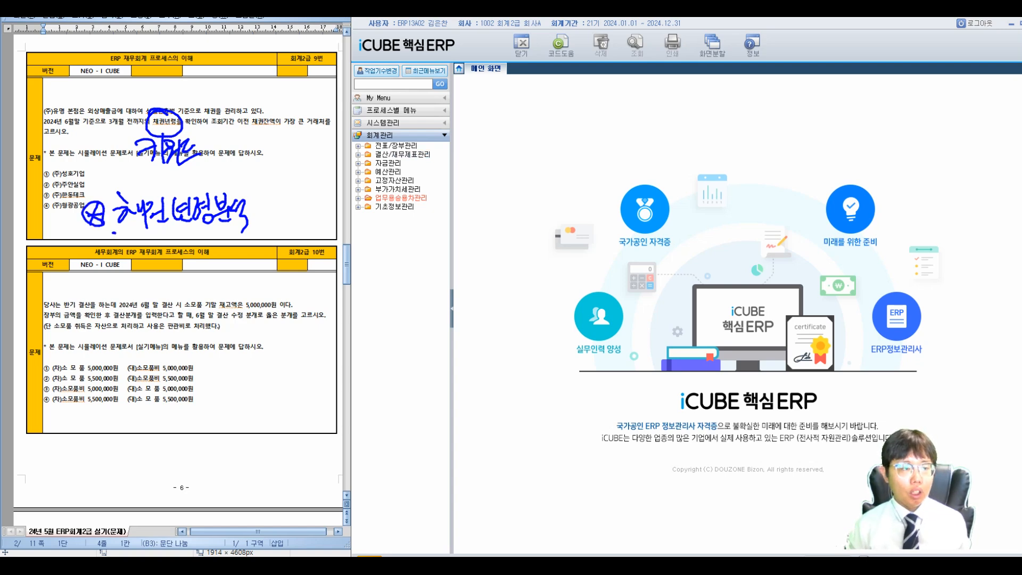
Expand 전표/장부관리, box 채권년령분석 in red and open it.
left_click(358, 145)
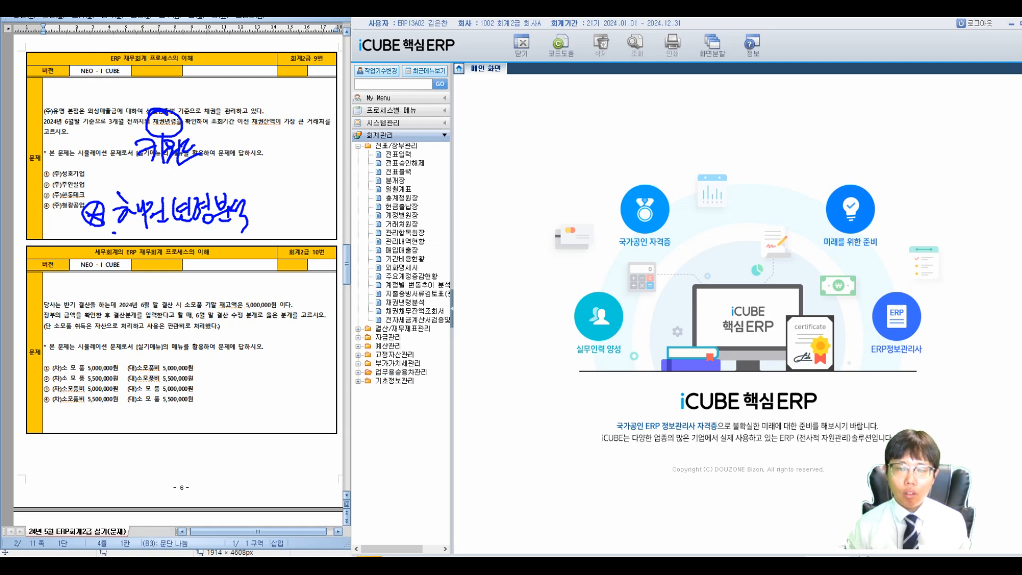
left_click_drag(357, 297, 433, 307)
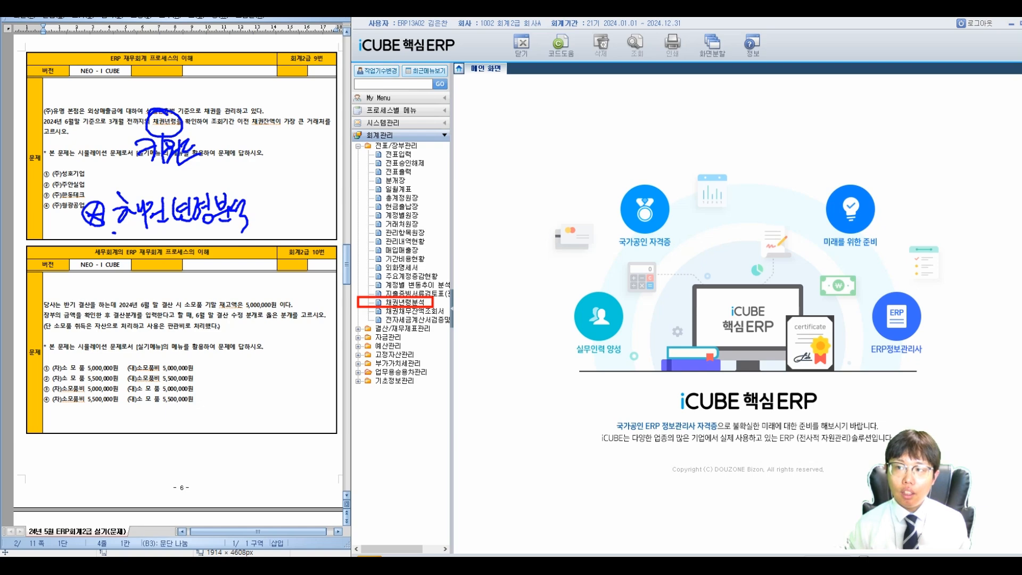
double_click(404, 301)
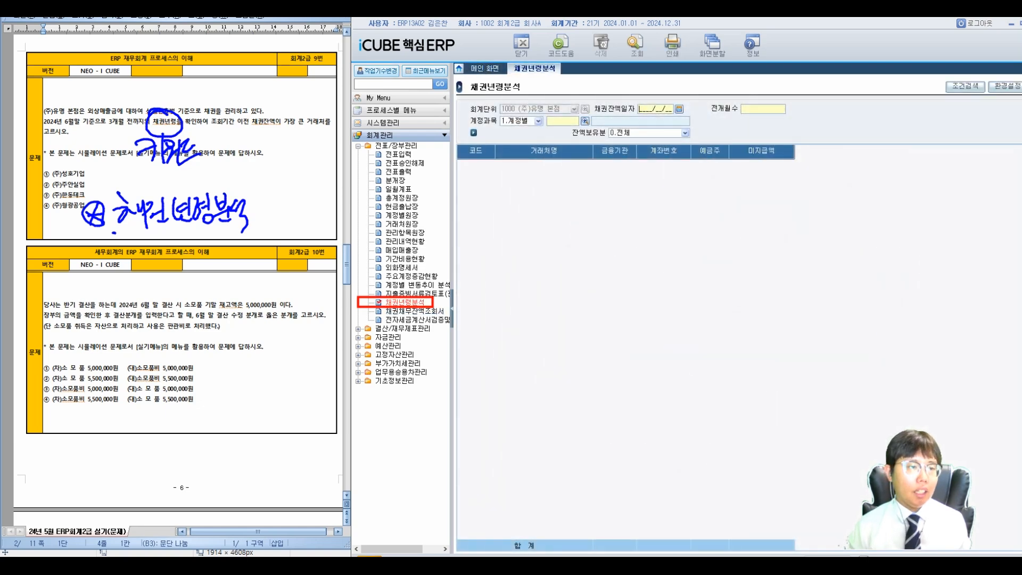
Query the receivables aging with 채권잔액일자 2024/06/30, 전개월수 6 and account 10800 외상매출금.
type("20240")
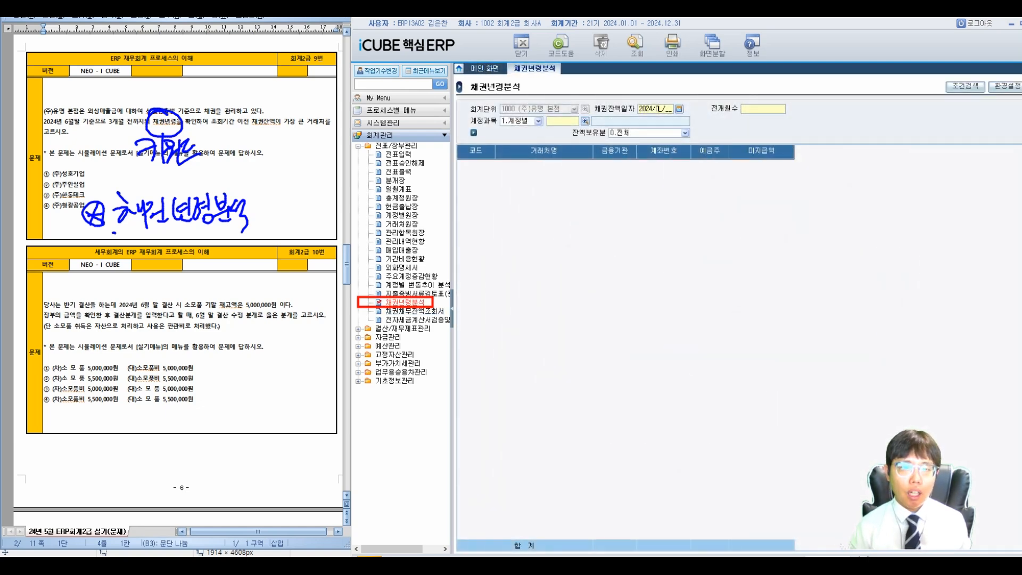
key("Return")
key("Return")
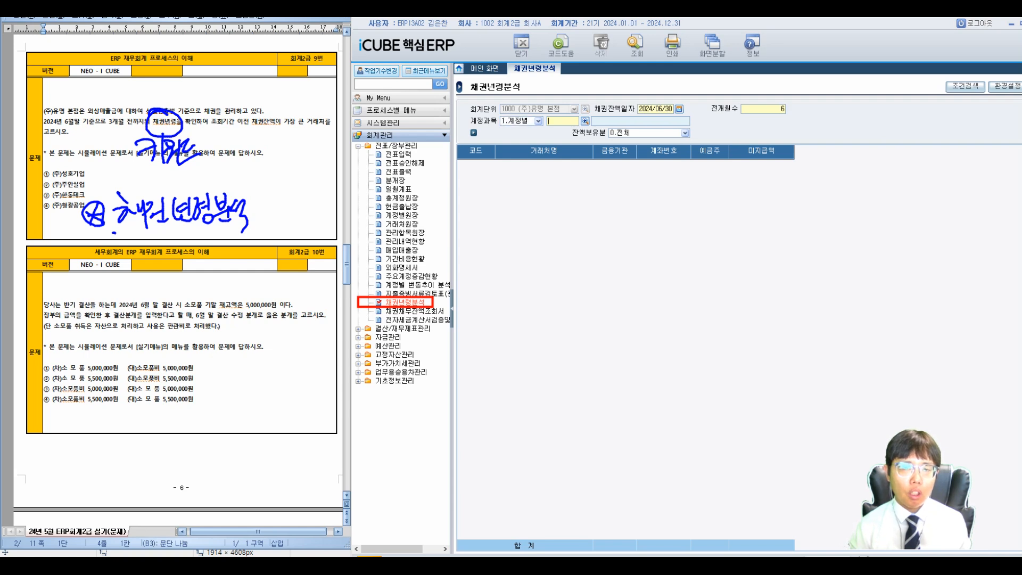
type("10800")
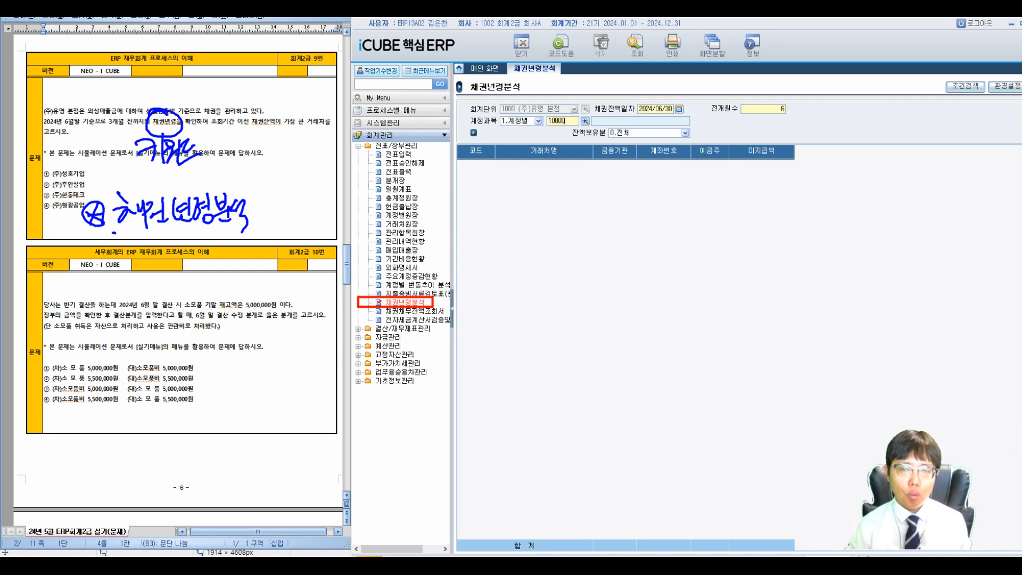
key("Return")
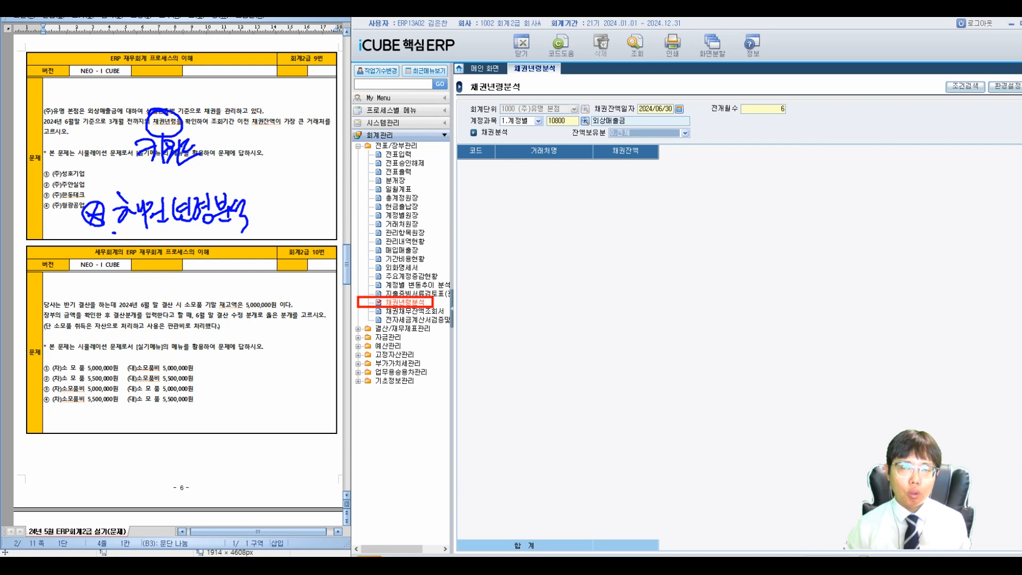
key("Return")
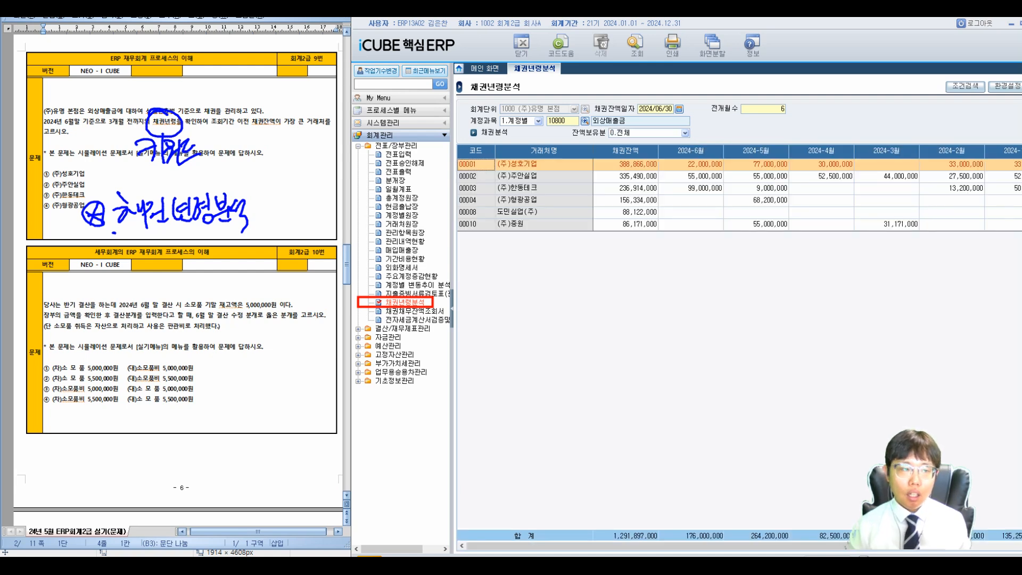
Reread the 채권잔액 condition of question 9 and examine each customer's monthly and 조회기간 이전 balances.
left_click_drag(236, 122, 319, 122)
left_click(319, 123)
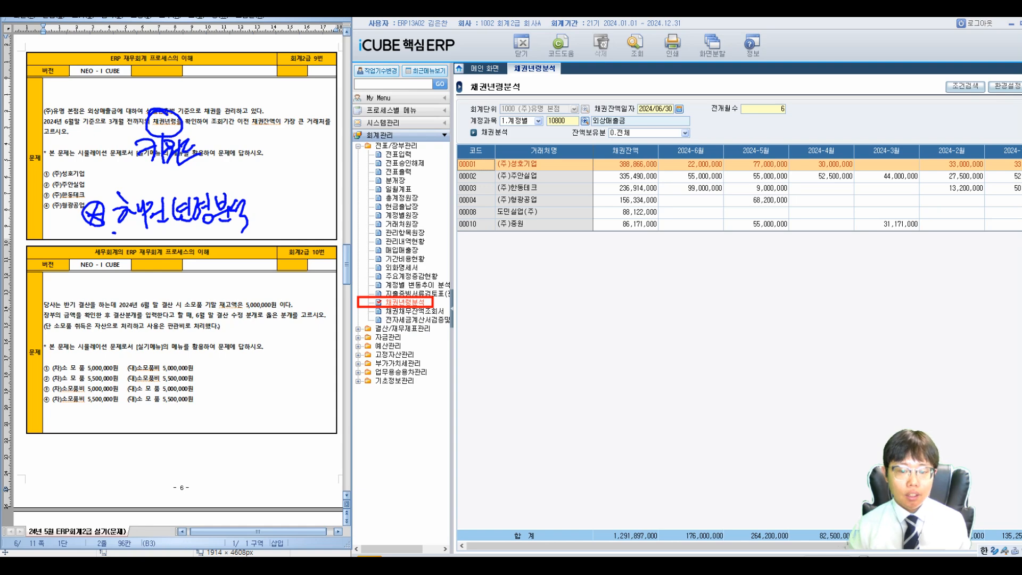
scroll(660, 546, "right", 1)
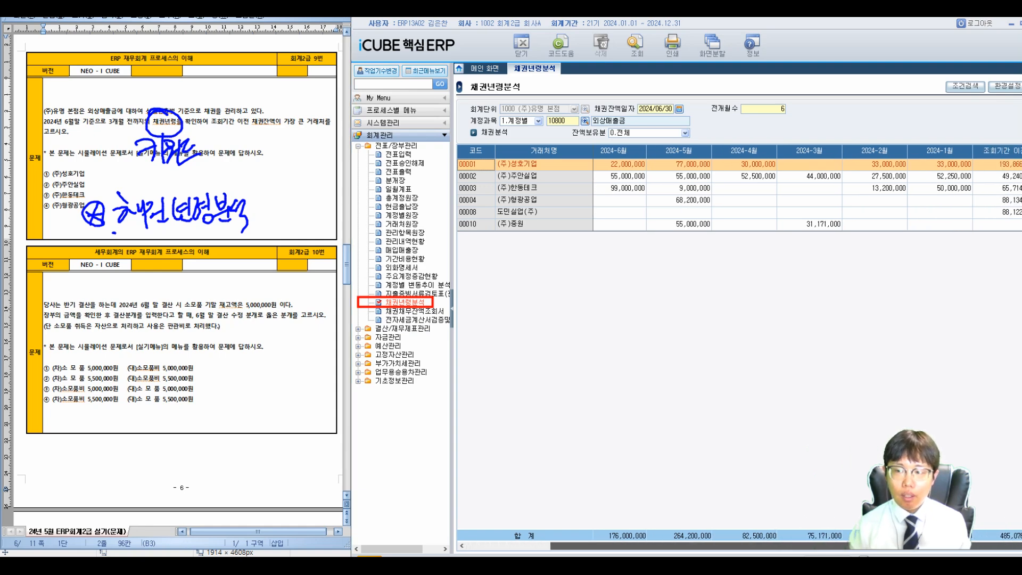
left_click(451, 306)
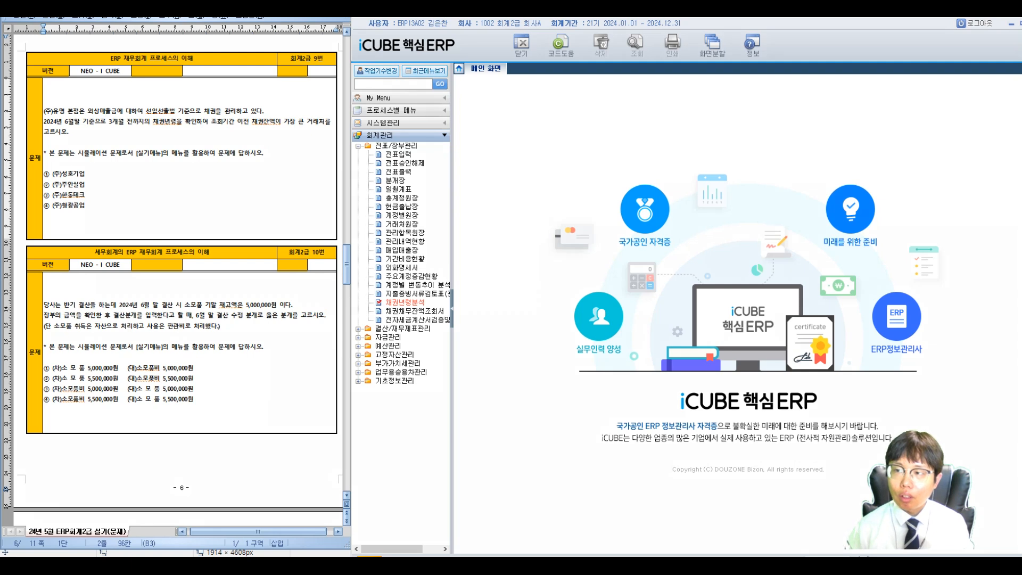
Circle 소모품 and 결산 in question 10, label them 키워드, connect them with an arc and write 결산.
mouse_move(193, 283)
left_mouse_down()
mouse_move(184, 316)
mouse_move(194, 283)
mouse_move(166, 281)
mouse_move(193, 276)
mouse_move(201, 261)
mouse_move(213, 269)
left_mouse_up()
mouse_move(98, 296)
left_mouse_down()
mouse_move(74, 294)
mouse_move(72, 282)
mouse_move(176, 255)
left_mouse_up()
mouse_move(58, 192)
left_mouse_down()
mouse_move(75, 194)
mouse_move(79, 210)
mouse_move(94, 184)
mouse_move(103, 202)
left_mouse_up()
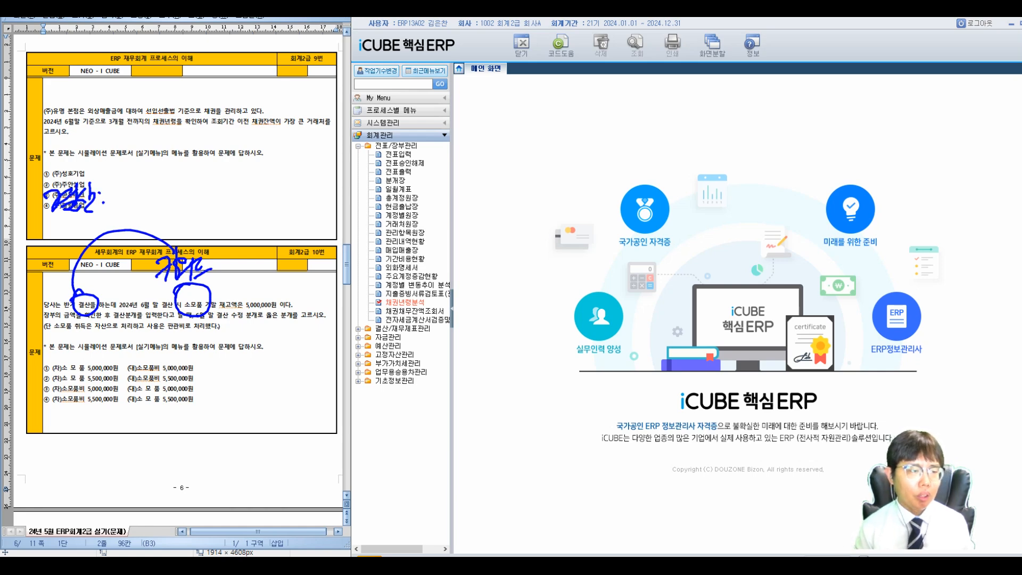
Draw a line up from the arc over question 10 and handwrite a note about 자산 beside it.
left_click_drag(128, 123, 123, 230)
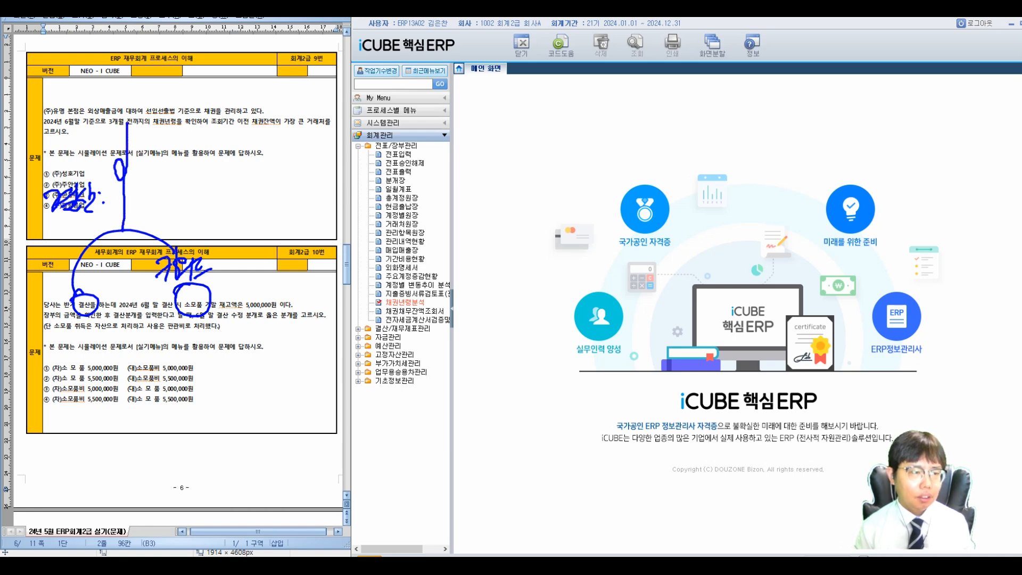
mouse_move(134, 125)
left_mouse_down()
mouse_move(151, 158)
mouse_move(162, 124)
mouse_move(178, 122)
mouse_move(181, 143)
mouse_move(209, 134)
mouse_move(219, 149)
left_mouse_up()
mouse_move(232, 113)
left_mouse_down()
mouse_move(232, 160)
mouse_move(255, 154)
left_mouse_up()
Handwrite "재무상태표" in quotation marks below the 자산 note.
left_click_drag(145, 177, 153, 189)
mouse_move(163, 180)
left_mouse_down()
mouse_move(176, 178)
mouse_move(162, 198)
left_mouse_up()
mouse_move(170, 183)
left_mouse_down()
mouse_move(191, 173)
mouse_move(186, 207)
left_mouse_up()
mouse_move(190, 181)
left_mouse_down()
mouse_move(203, 171)
mouse_move(210, 205)
mouse_move(219, 193)
left_mouse_up()
mouse_move(223, 170)
left_mouse_down()
mouse_move(233, 187)
mouse_move(226, 203)
left_mouse_up()
left_click_drag(236, 171, 246, 192)
left_click_drag(248, 173, 254, 213)
mouse_move(257, 176)
left_mouse_down()
mouse_move(271, 171)
mouse_move(274, 197)
left_mouse_up()
mouse_move(268, 187)
left_mouse_down()
mouse_move(285, 188)
mouse_move(285, 180)
left_mouse_up()
left_click_drag(289, 172, 290, 179)
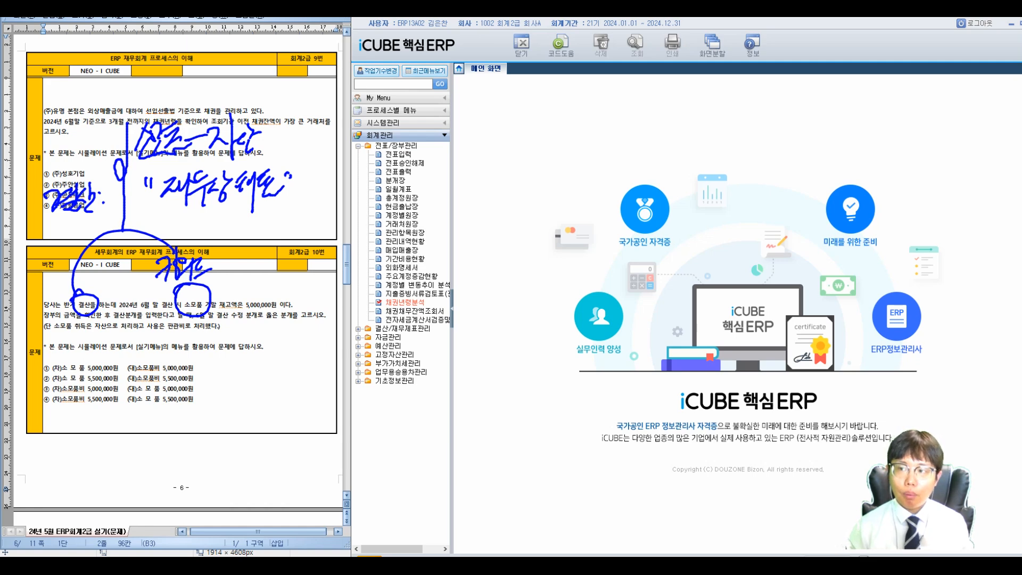
Open the 재무상태표 under 결산/재무제표관리 and retrieve it for the period 2024/06/30.
left_click(395, 146)
left_click(403, 154)
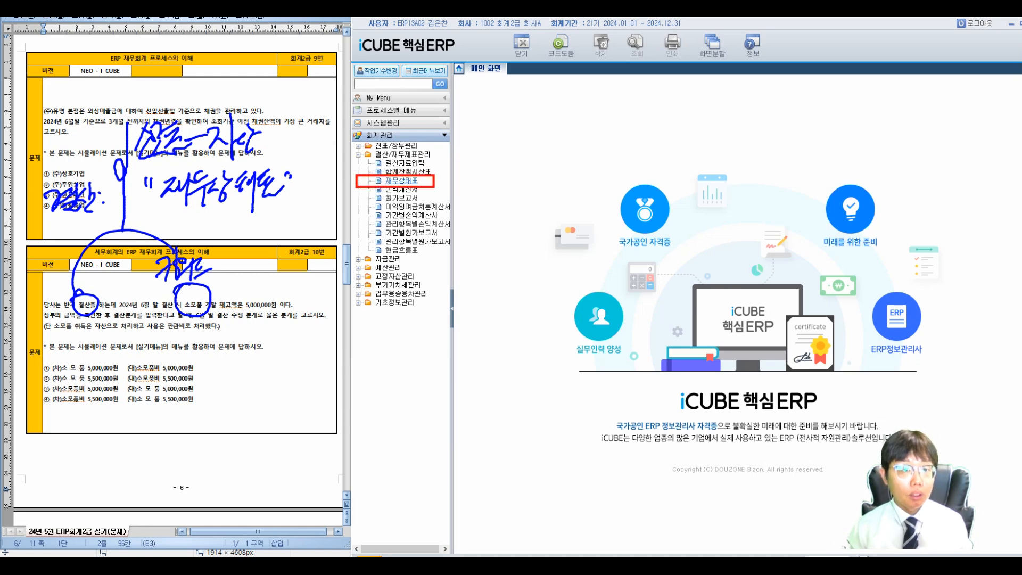
left_click(402, 181)
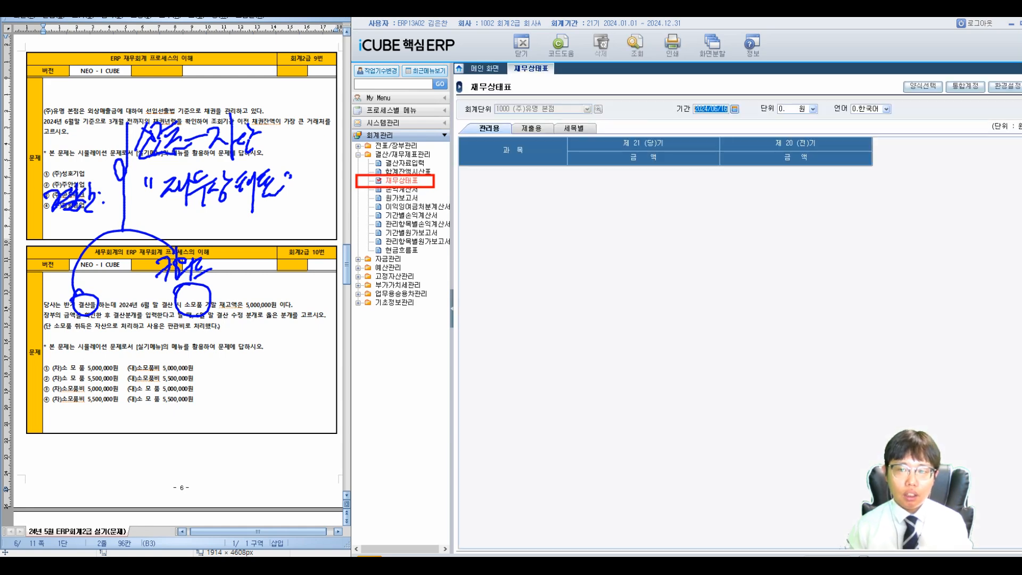
type("2024/")
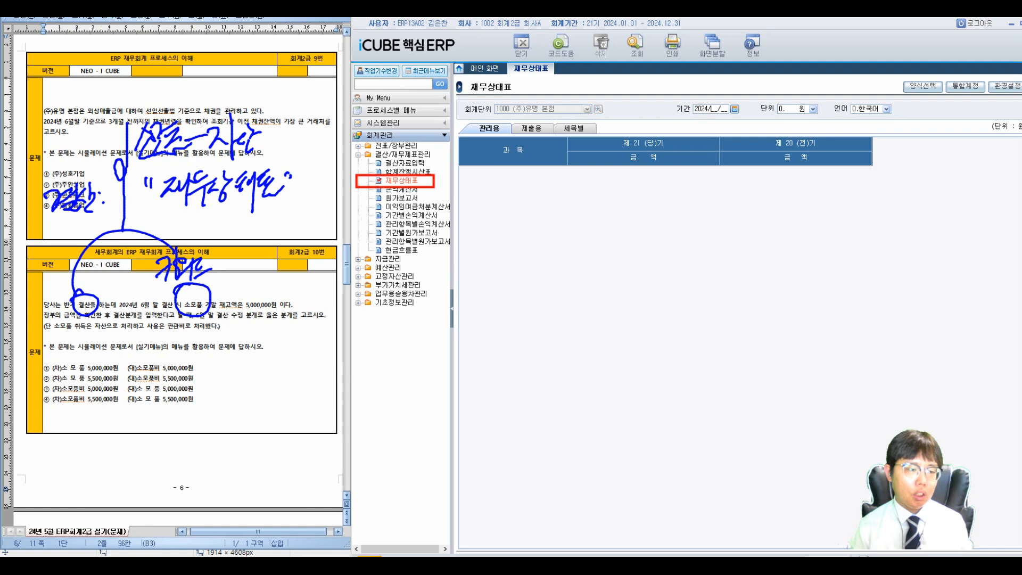
type("06/30")
key("Return")
key("Return")
key("Return")
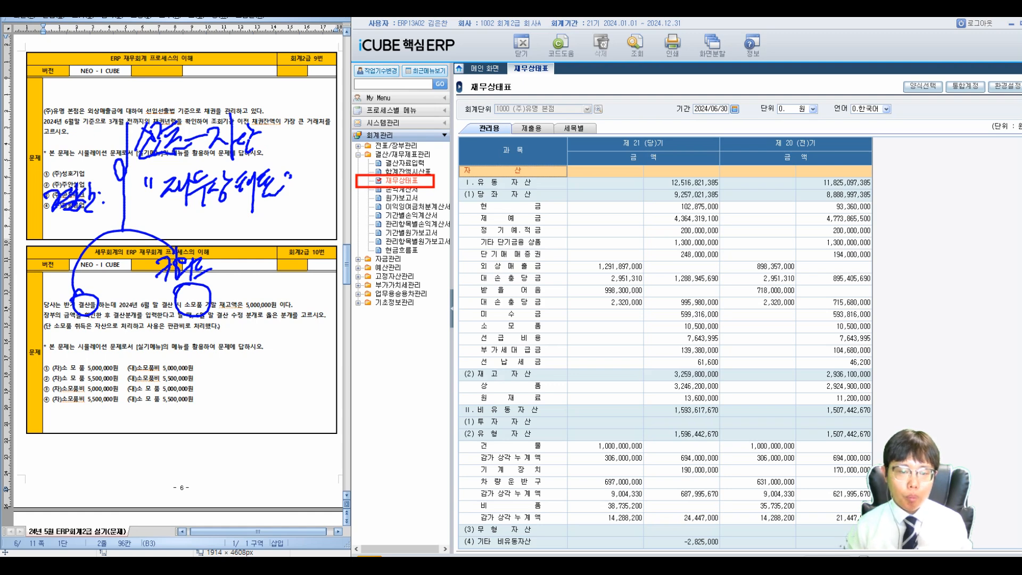
Box the 소모품 row in the 재무상태표, handwrite 10,500,000 in an outline above it and draw an arrow from question 10.
left_click_drag(456, 319, 725, 333)
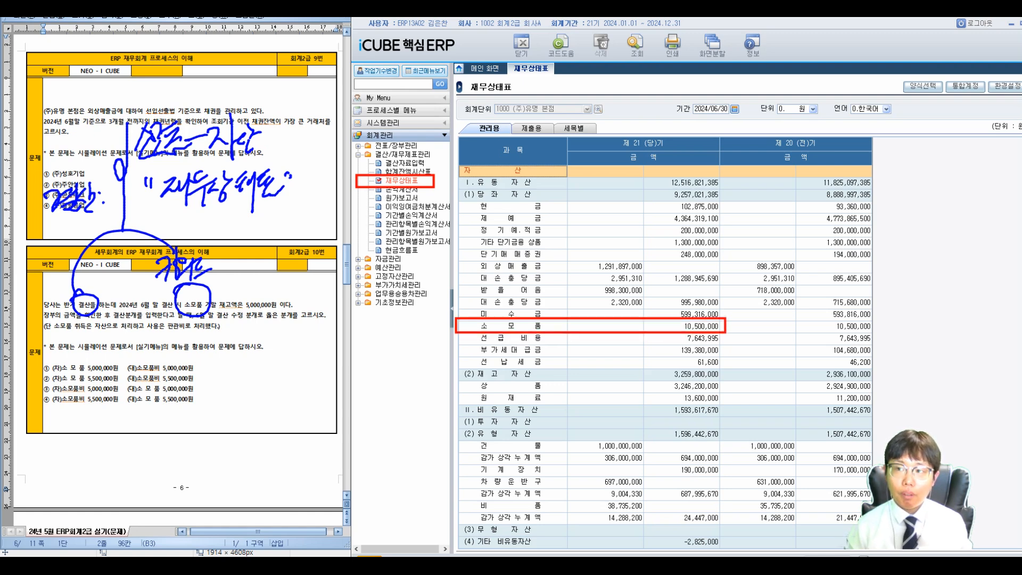
mouse_move(339, 305)
left_mouse_down()
mouse_move(434, 246)
mouse_move(473, 248)
mouse_move(499, 222)
mouse_move(513, 249)
left_mouse_up()
left_click_drag(529, 215, 519, 250)
left_click_drag(525, 230, 619, 234)
mouse_move(460, 250)
left_mouse_down()
mouse_move(637, 242)
mouse_move(500, 207)
mouse_move(456, 250)
mouse_move(468, 258)
left_mouse_up()
left_click_drag(423, 264, 444, 241)
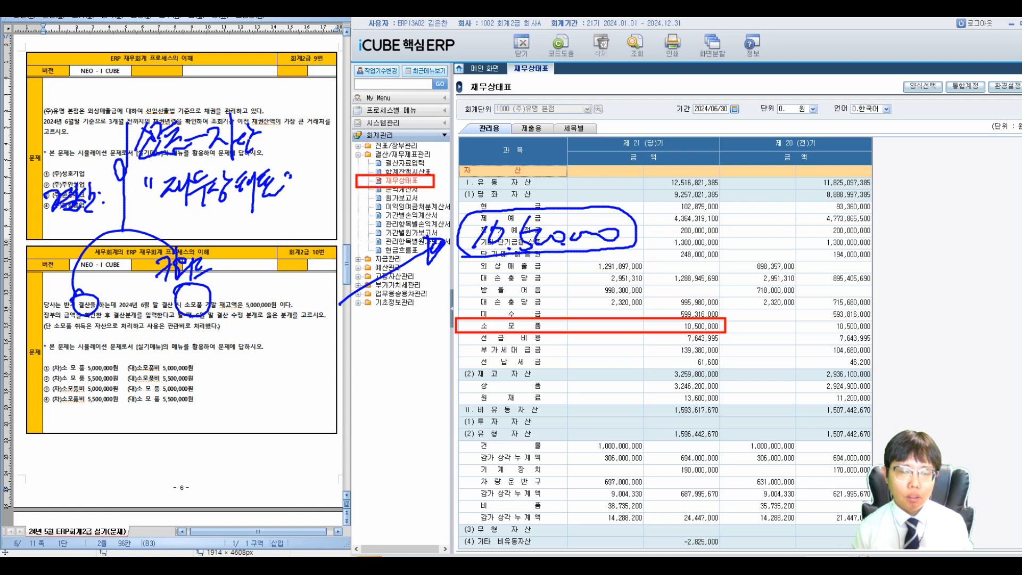
Handwrite 취득 beside the 10,500,000 and a note on the remaining amount, 5,000,000, below it with a circled minus sign.
mouse_move(675, 206)
left_mouse_down()
mouse_move(692, 237)
mouse_move(718, 226)
mouse_move(713, 253)
left_mouse_up()
mouse_move(432, 301)
left_mouse_down()
mouse_move(457, 281)
mouse_move(499, 276)
mouse_move(506, 304)
mouse_move(543, 301)
mouse_move(553, 285)
mouse_move(592, 301)
left_mouse_up()
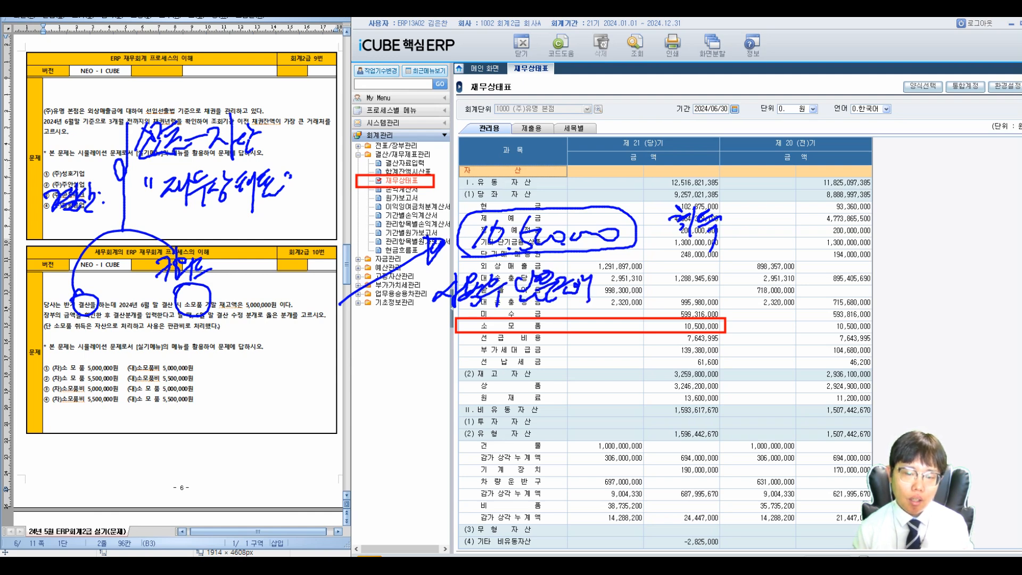
mouse_move(602, 266)
left_mouse_down()
mouse_move(643, 287)
mouse_move(713, 280)
left_mouse_up()
left_click_drag(426, 305, 397, 298)
Draw a subtraction line under the remaining amount, handwrite 사용 5,500,000 below it and circle the result.
left_click_drag(366, 362, 876, 321)
mouse_move(445, 363)
left_mouse_down()
mouse_move(451, 392)
mouse_move(459, 381)
mouse_move(475, 384)
mouse_move(468, 402)
left_mouse_up()
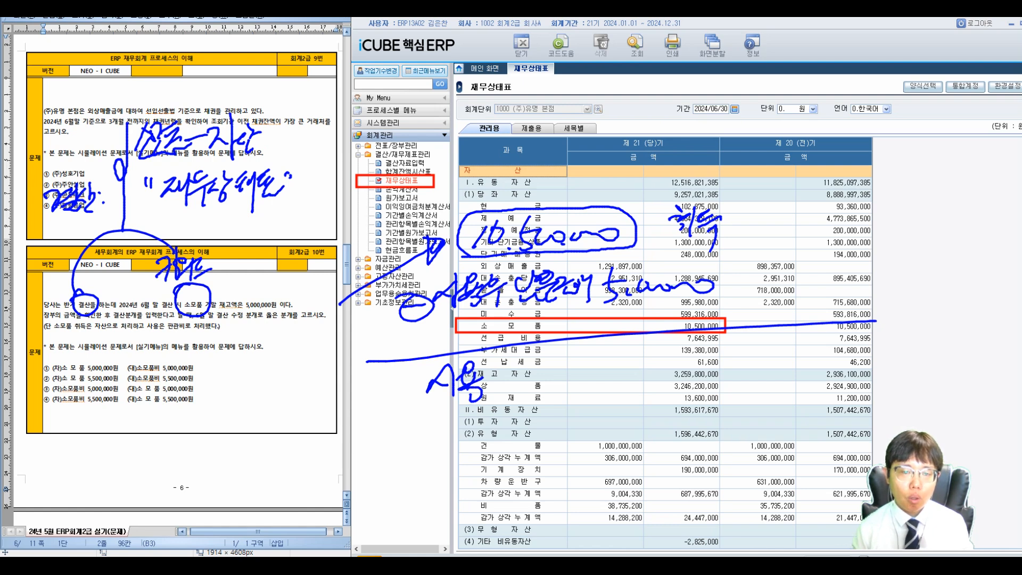
mouse_move(537, 352)
left_mouse_down()
mouse_move(519, 398)
mouse_move(543, 385)
left_mouse_up()
mouse_move(569, 352)
left_mouse_down()
mouse_move(556, 394)
mouse_move(673, 360)
left_mouse_up()
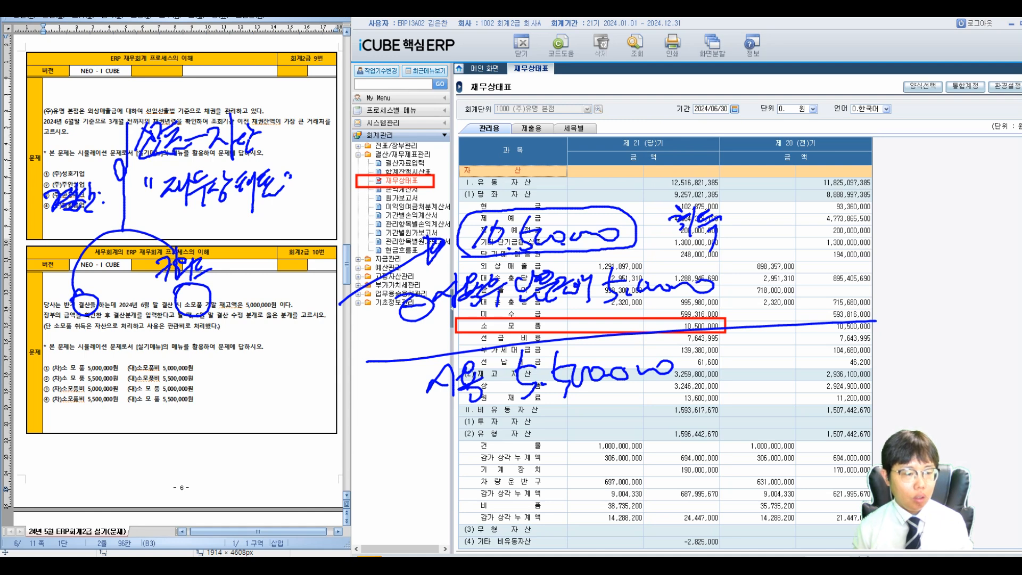
mouse_move(428, 411)
left_mouse_down()
mouse_move(686, 347)
mouse_move(408, 381)
mouse_move(426, 411)
left_mouse_up()
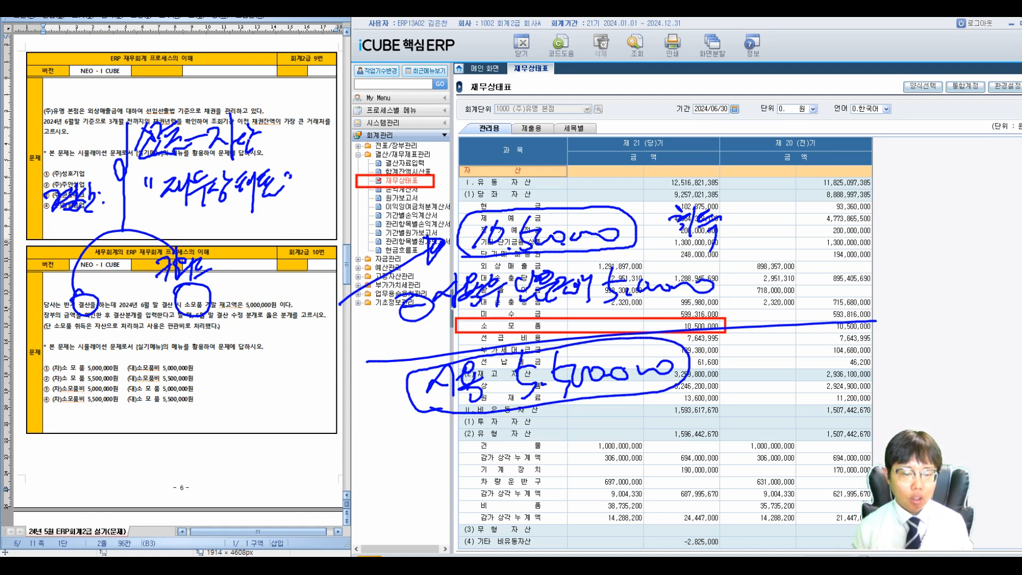
Handwrite the credit entry 대) 소모품 5,500,000 below the calculation and underline it.
mouse_move(580, 432)
left_mouse_down()
mouse_move(592, 455)
mouse_move(636, 454)
left_mouse_up()
mouse_move(675, 413)
left_mouse_down()
mouse_move(666, 447)
mouse_move(685, 457)
mouse_move(727, 432)
mouse_move(743, 457)
left_mouse_up()
left_click_drag(751, 410, 760, 453)
left_click_drag(753, 423, 796, 446)
left_click_drag(789, 434, 843, 428)
left_click_drag(637, 463, 843, 453)
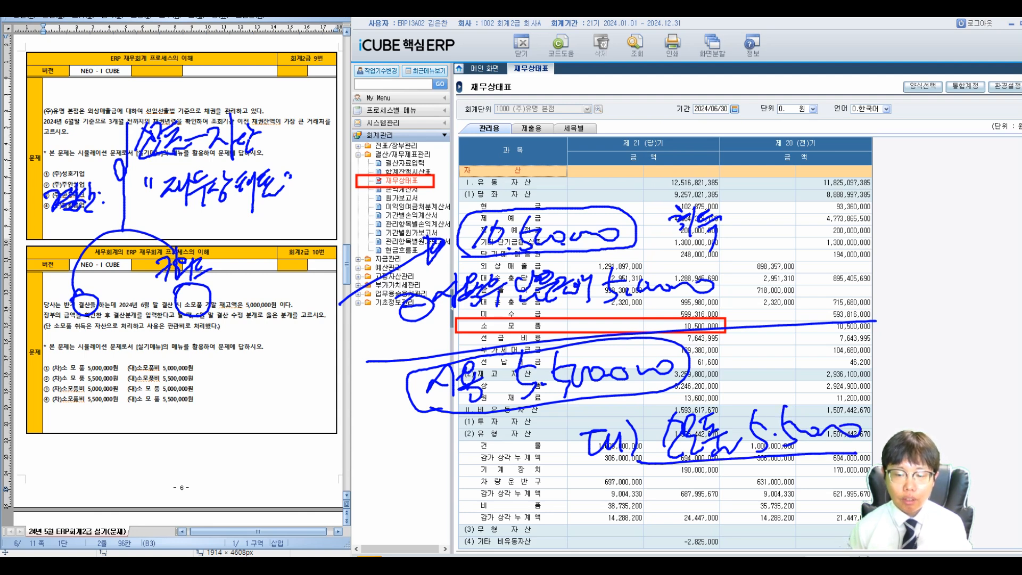
Handwrite the debit entry 차) 소모품비 5,500,000 beside the credit entry and underline it.
left_click_drag(277, 445, 286, 459)
mouse_move(269, 473)
left_mouse_down()
mouse_move(289, 467)
mouse_move(308, 482)
left_mouse_up()
mouse_move(316, 449)
left_mouse_down()
mouse_move(317, 492)
mouse_move(346, 462)
left_mouse_up()
left_click_drag(342, 463, 358, 489)
left_click_drag(357, 447, 383, 492)
left_click_drag(375, 447, 392, 471)
mouse_move(373, 468)
left_mouse_down()
mouse_move(400, 464)
mouse_move(408, 483)
left_mouse_up()
mouse_move(405, 453)
left_mouse_down()
mouse_move(420, 482)
mouse_move(418, 468)
left_mouse_up()
left_click_drag(428, 446, 431, 476)
mouse_move(473, 451)
left_mouse_down()
mouse_move(462, 489)
mouse_move(568, 468)
left_mouse_up()
left_click_drag(301, 512, 545, 493)
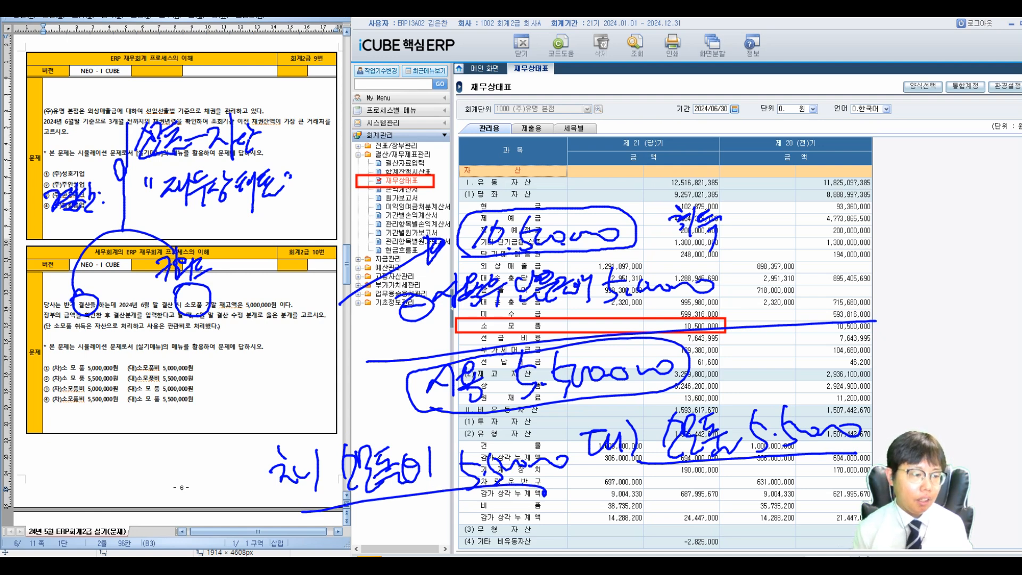
Mark 소모품비 and 소모품 in choice ④ of question 10, tick that choice and draw a circled cross above the question.
mouse_move(85, 393)
left_mouse_down()
mouse_move(61, 405)
mouse_move(85, 397)
left_mouse_up()
mouse_move(162, 399)
left_mouse_down()
mouse_move(151, 406)
mouse_move(162, 398)
left_mouse_up()
left_click_drag(19, 391, 75, 364)
left_click_drag(297, 224, 252, 268)
mouse_move(274, 222)
left_mouse_down()
mouse_move(276, 281)
mouse_move(308, 286)
left_mouse_up()
left_click_drag(287, 214, 266, 219)
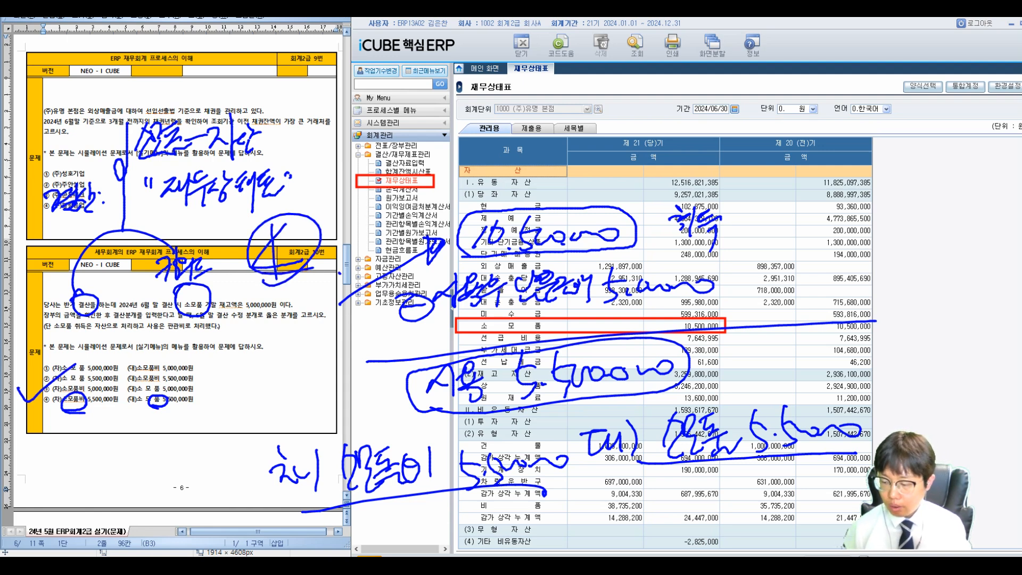